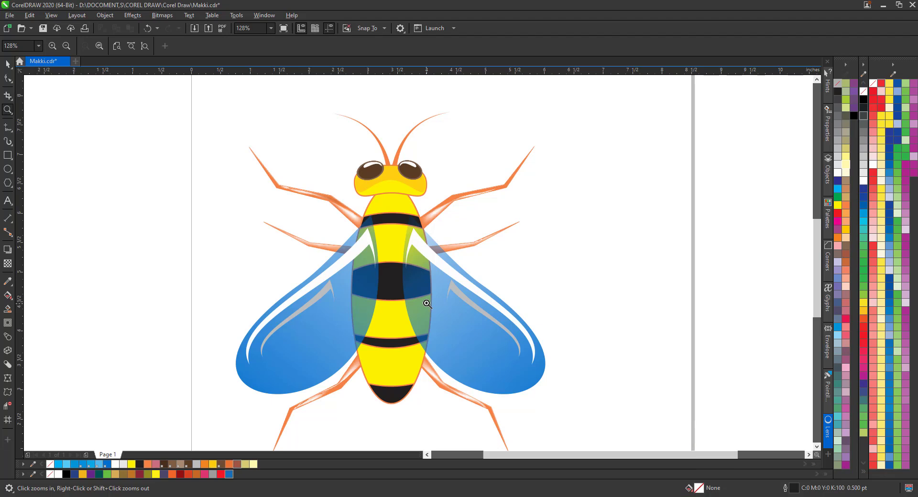
# Step: Pull the insect illustration apart by moving its wings, left rear leg and striped body away from their places
pyautogui.rightClick(423, 293)
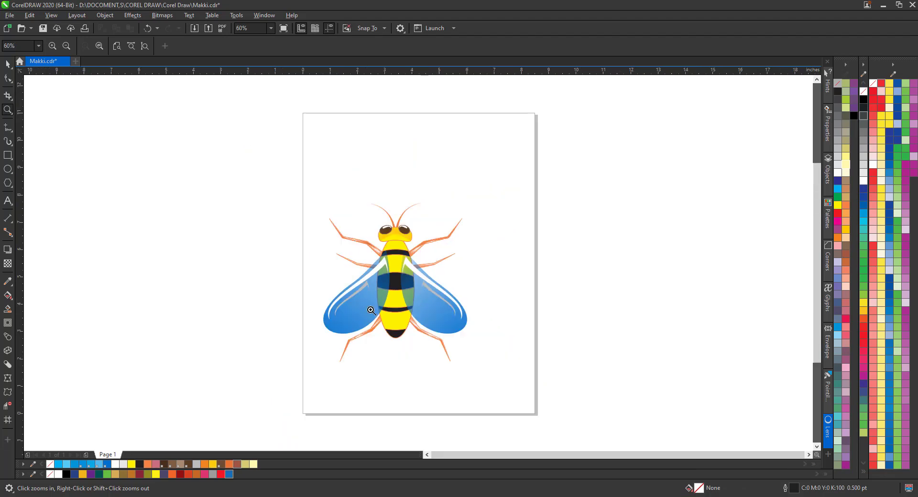
pyautogui.press('space')
pyautogui.moveTo(301, 196); pyautogui.dragTo(508, 378)
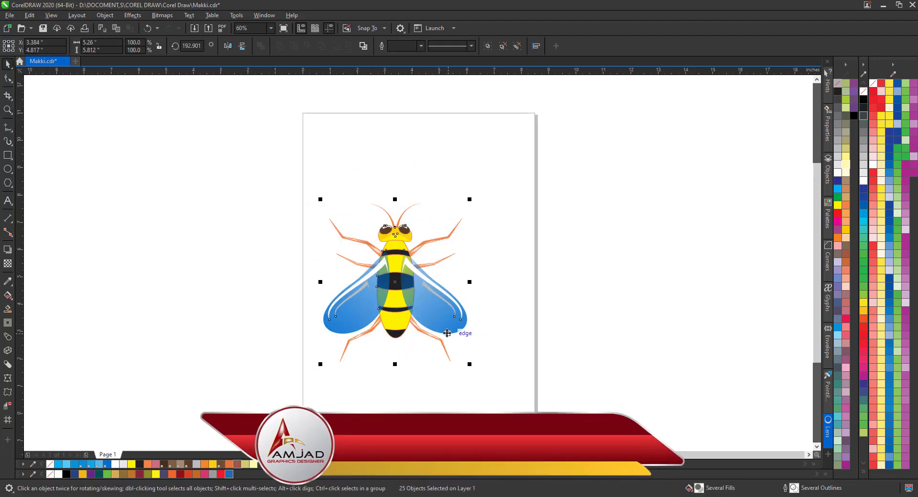
pyautogui.click(486, 327)
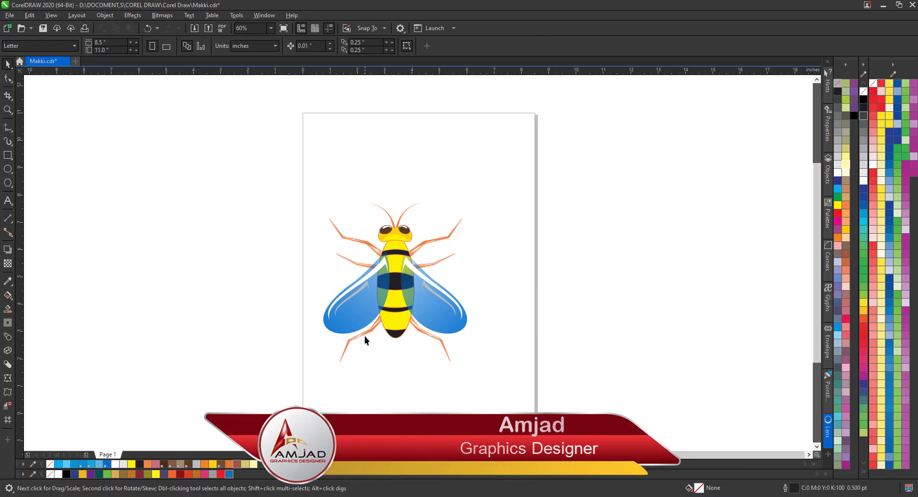
pyautogui.moveTo(356, 324); pyautogui.dragTo(232, 327)
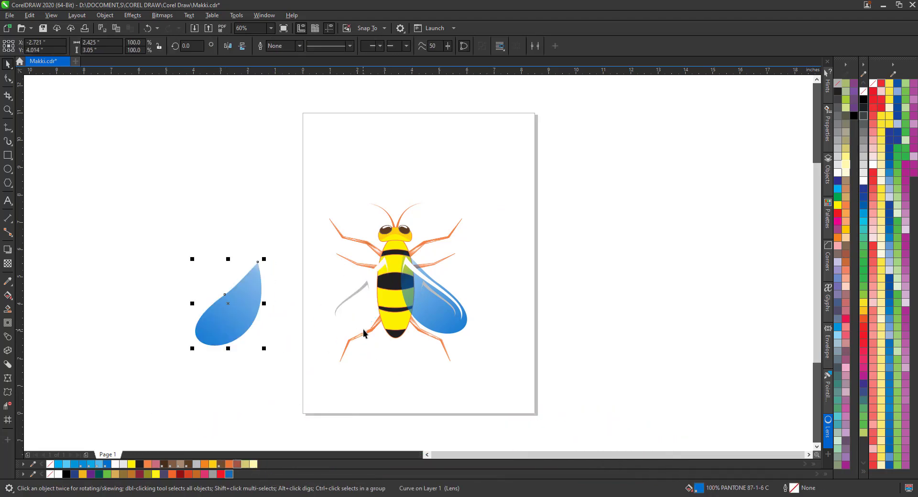
pyautogui.moveTo(363, 329); pyautogui.dragTo(274, 367)
pyautogui.moveTo(398, 317); pyautogui.dragTo(320, 373)
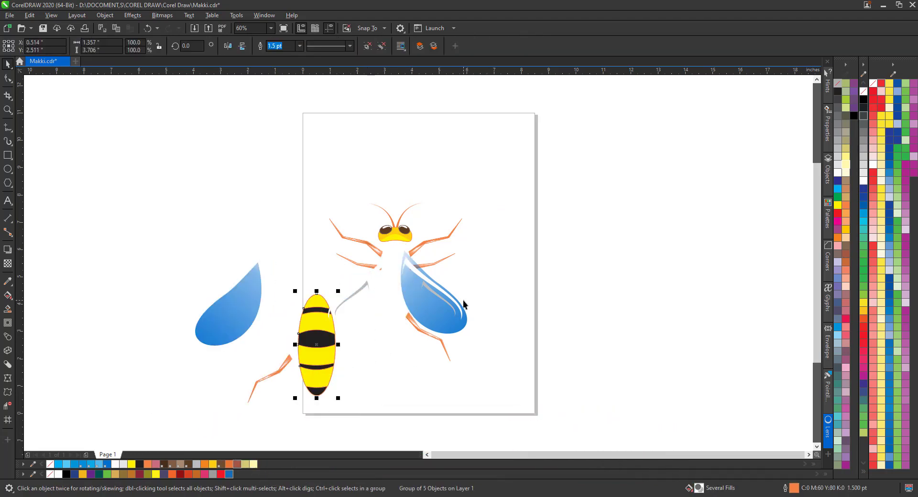
pyautogui.moveTo(464, 304); pyautogui.dragTo(494, 364)
pyautogui.moveTo(388, 231); pyautogui.dragTo(416, 272)
# Step: Undo the moves of the insect's separated parts to reassemble the illustration
pyautogui.hotkey('ctrl', 'z')
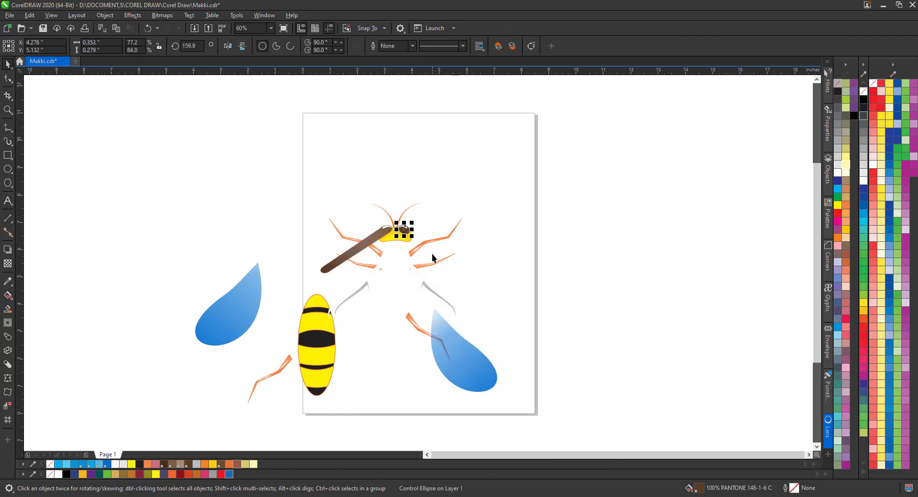
pyautogui.hotkey('ctrl', 'z')
pyautogui.hotkey('ctrl', 'z')
pyautogui.hotkey('ctrl', 'z')
pyautogui.hotkey('ctrl', 'z')
pyautogui.hotkey('ctrl', 'z')
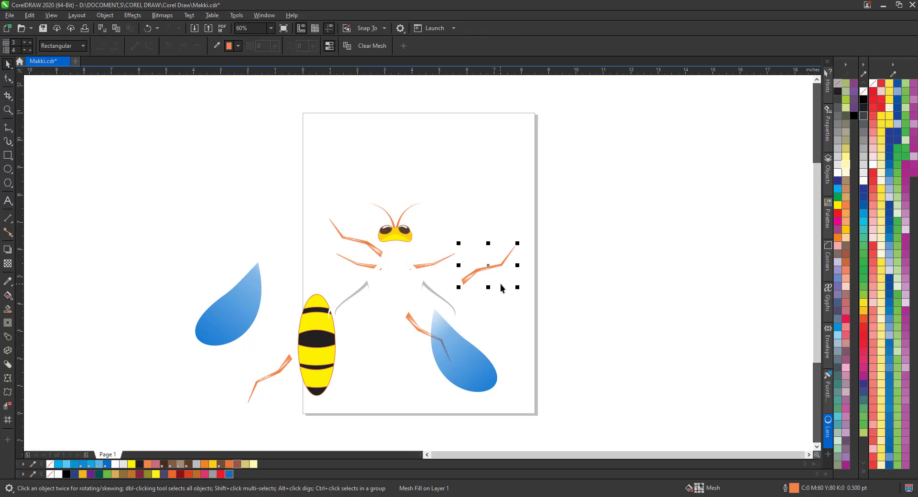
pyautogui.hotkey('ctrl', 'z')
pyautogui.hotkey('ctrl', 'z')
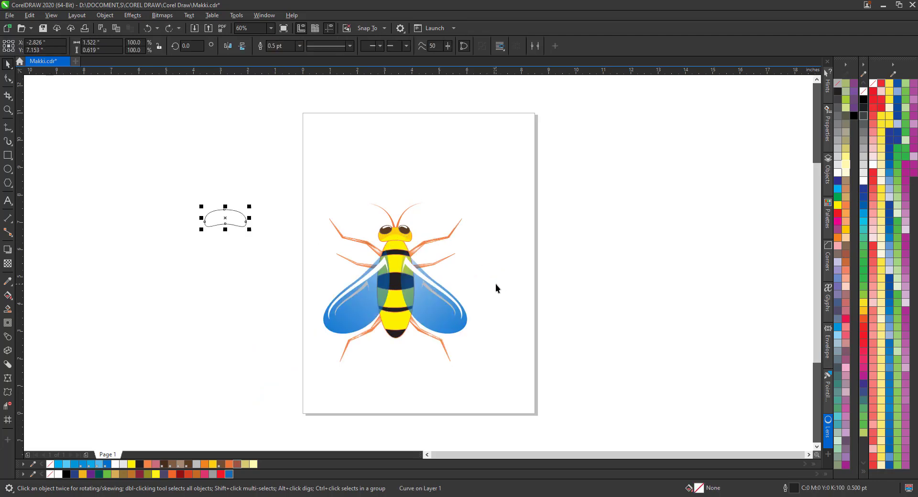
# Step: Delete the stray outline curve lying beside the page
pyautogui.moveTo(144, 168); pyautogui.dragTo(300, 273)
pyautogui.click(307, 191)
pyautogui.press('Delete')
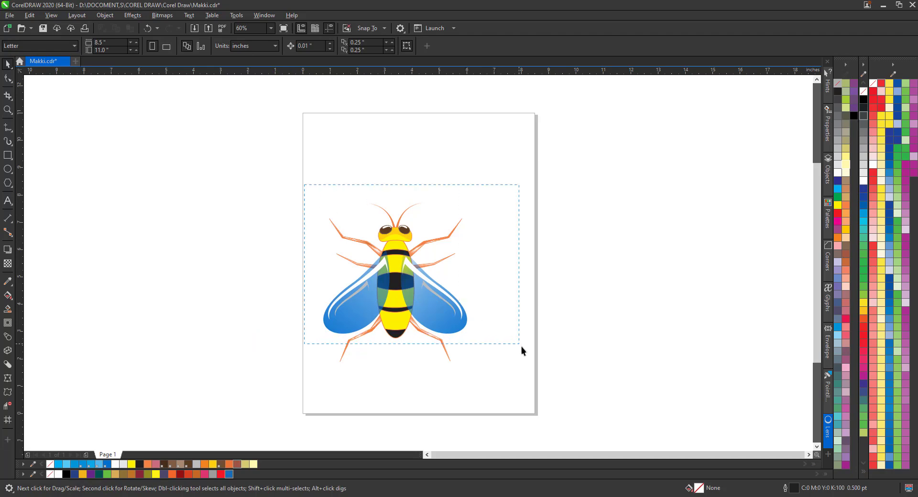
# Step: Move the whole insect illustration off the page to its right side
pyautogui.moveTo(521, 346); pyautogui.dragTo(521, 346)
pyautogui.moveTo(461, 319); pyautogui.dragTo(658, 299)
# Step: Draw an ellipse about 1.07 by 0.655 inches on the empty page for the insect's head
pyautogui.click(8, 110)
pyautogui.moveTo(278, 157); pyautogui.dragTo(711, 350)
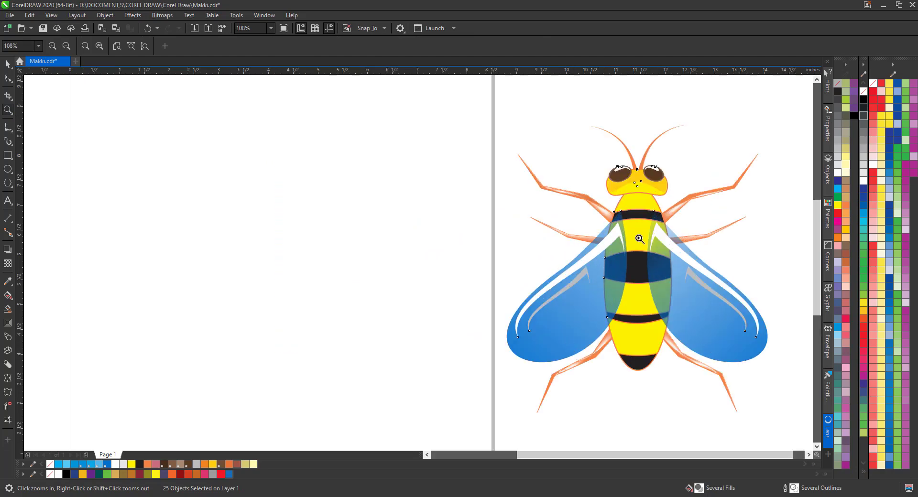
pyautogui.click(7, 169)
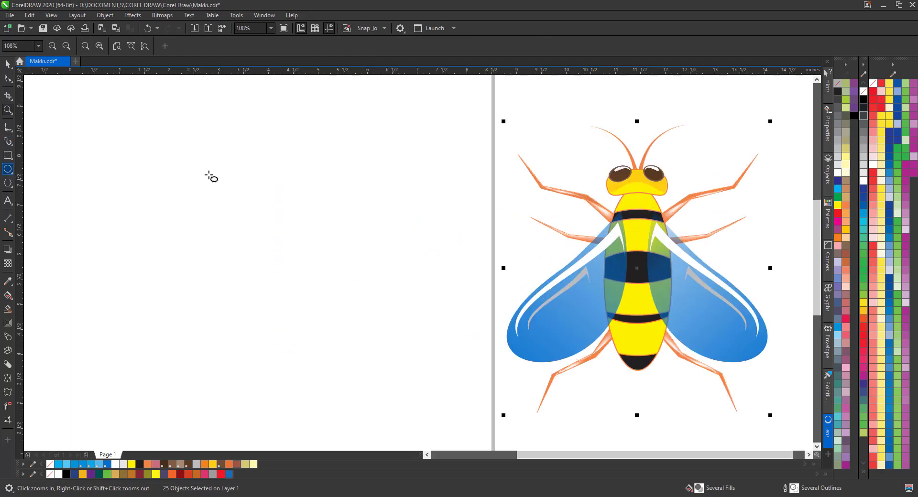
pyautogui.moveTo(203, 160); pyautogui.dragTo(255, 192)
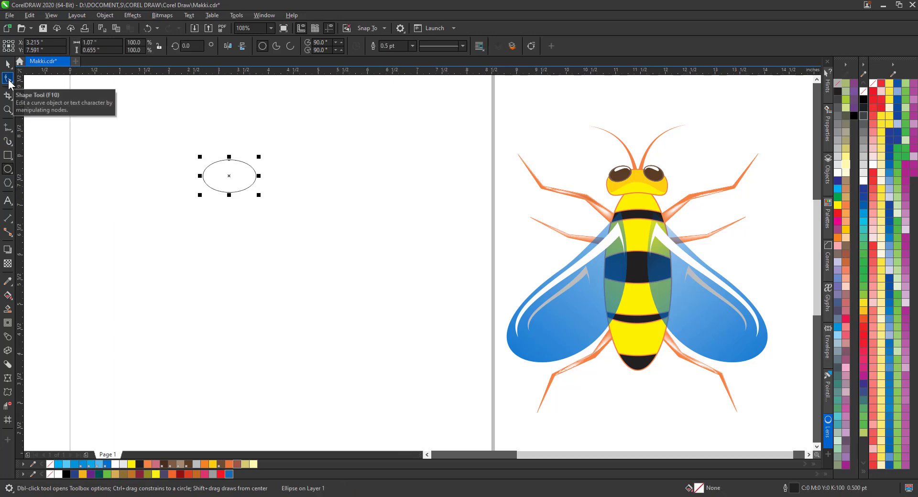
pyautogui.click(8, 78)
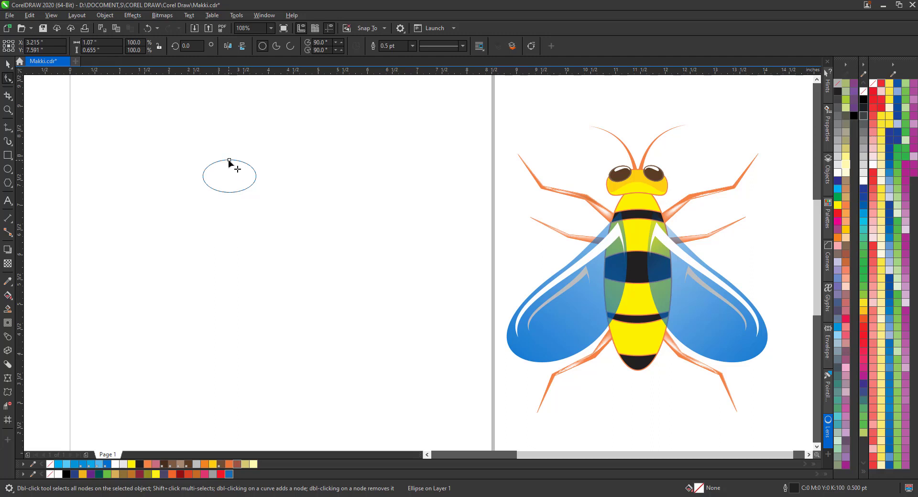
pyautogui.moveTo(230, 161); pyautogui.dragTo(237, 171)
pyautogui.click(8, 64)
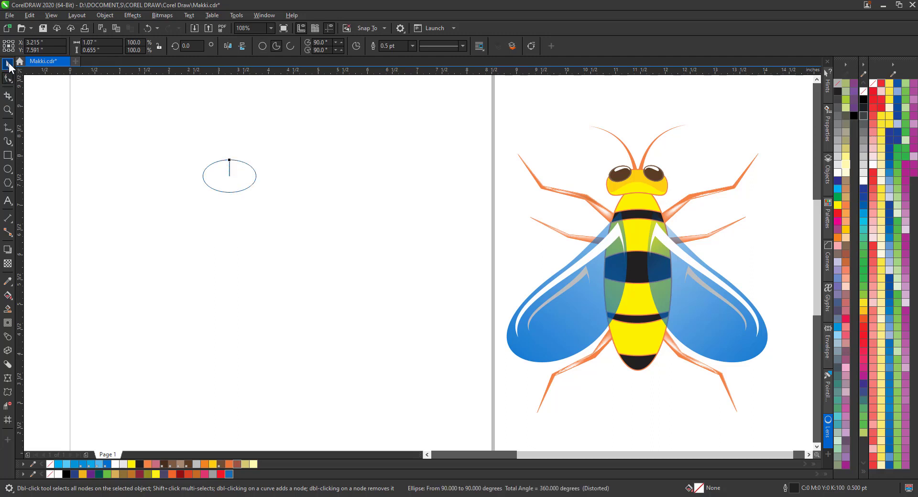
pyautogui.hotkey('ctrl', 'z')
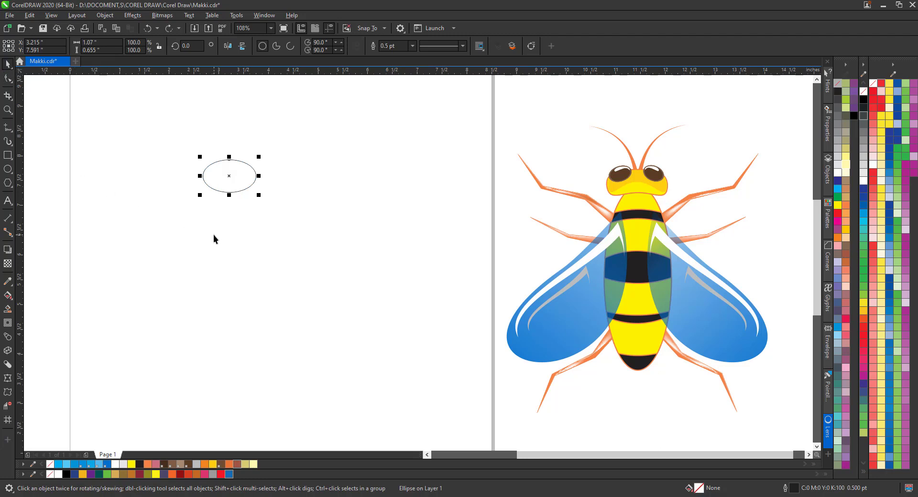
# Step: Convert the ellipse to curves and reshape it into a head outline with a concave bottom, about 1.07 by 0.464 inches
pyautogui.hotkey('ctrl', 'q')
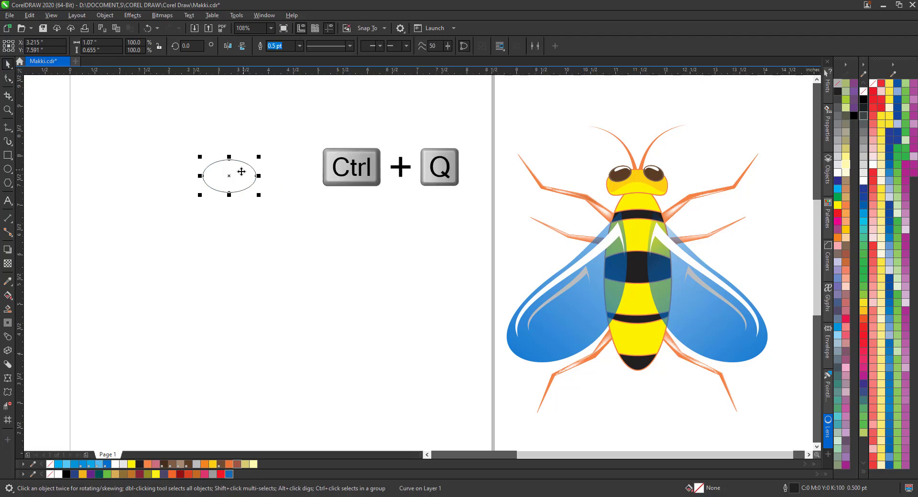
pyautogui.click(8, 79)
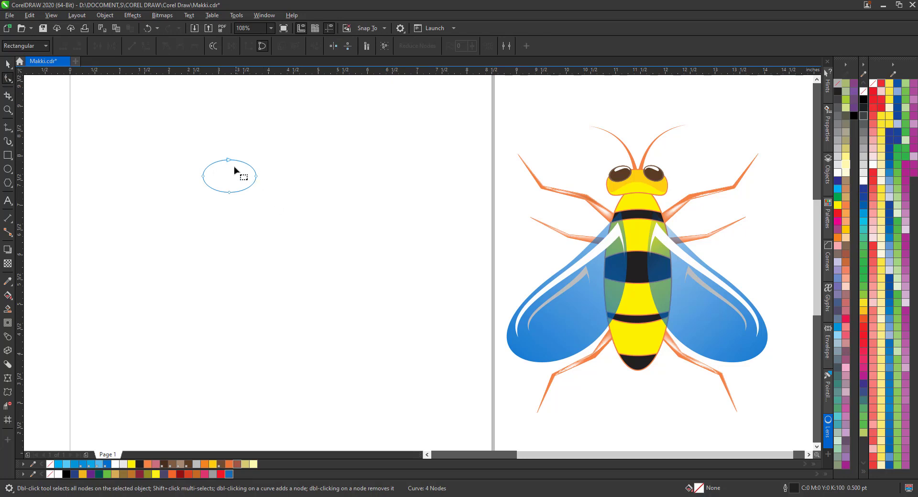
pyautogui.moveTo(230, 159); pyautogui.dragTo(318, 217)
pyautogui.press('z')
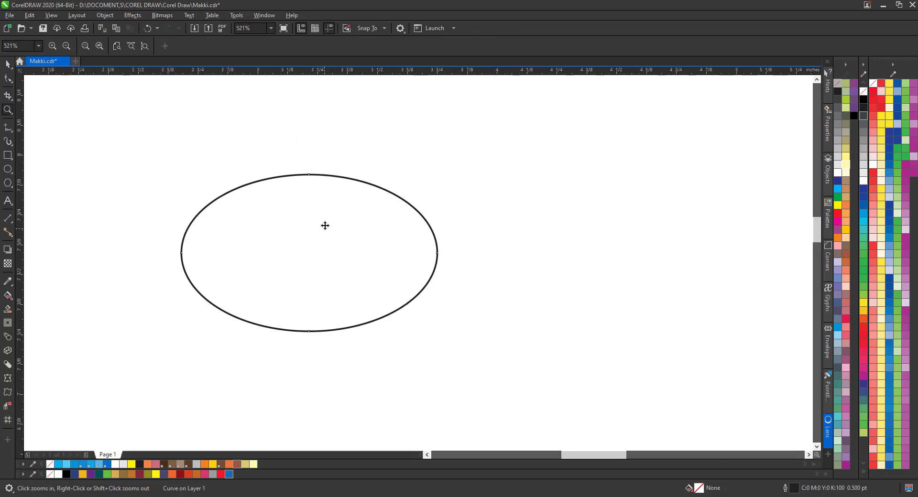
pyautogui.press('space')
pyautogui.press('F10')
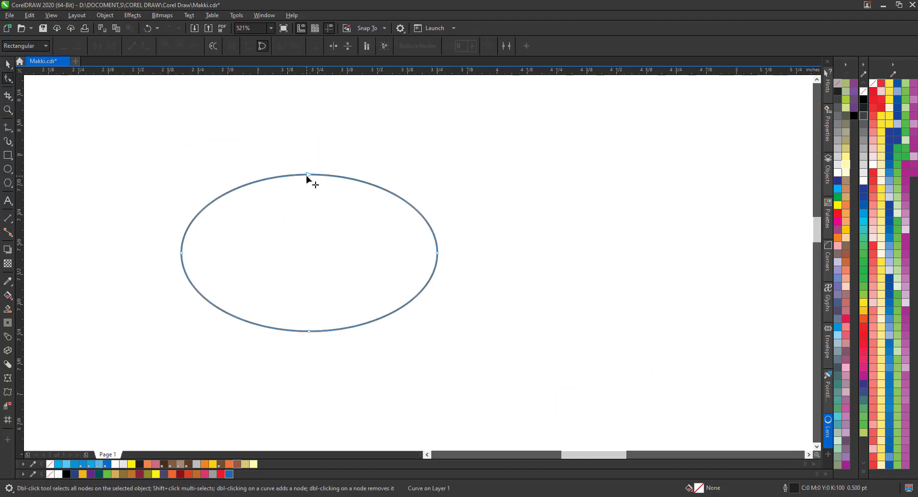
pyautogui.moveTo(307, 176); pyautogui.dragTo(306, 186)
pyautogui.moveTo(308, 332); pyautogui.dragTo(306, 272)
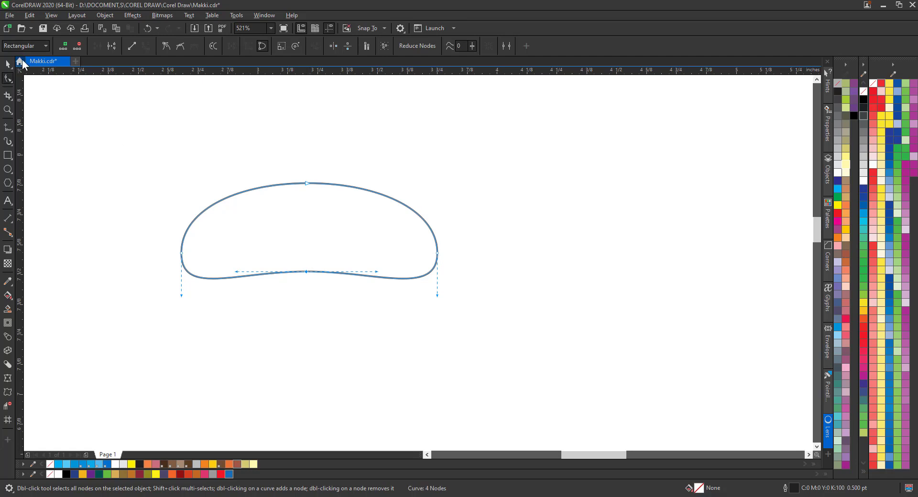
pyautogui.click(9, 64)
pyautogui.moveTo(307, 180); pyautogui.dragTo(310, 163)
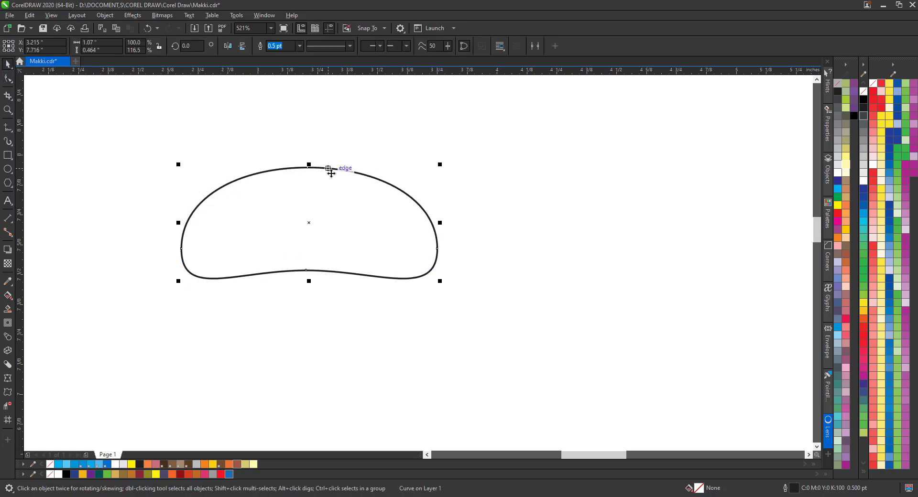
# Step: Draw a circle about 0.184 inches across beside the head outline's upper-left edge
pyautogui.click(8, 169)
pyautogui.moveTo(126, 154); pyautogui.dragTo(171, 199)
pyautogui.click(8, 63)
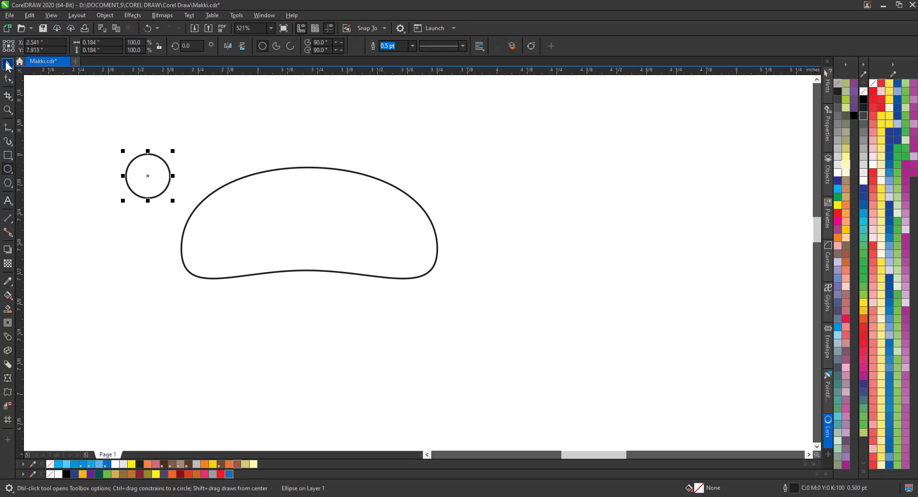
# Step: Stretch the circle into an ellipse about 0.301 by 0.218 inches and rotate it about 27 degrees counterclockwise
pyautogui.click(8, 109)
pyautogui.rightClick(70, 141)
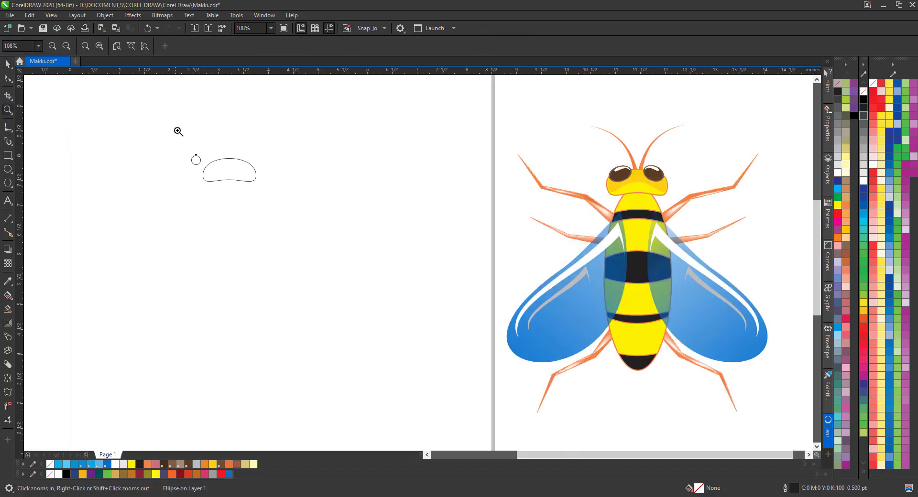
pyautogui.moveTo(178, 132); pyautogui.dragTo(340, 208)
pyautogui.press('space')
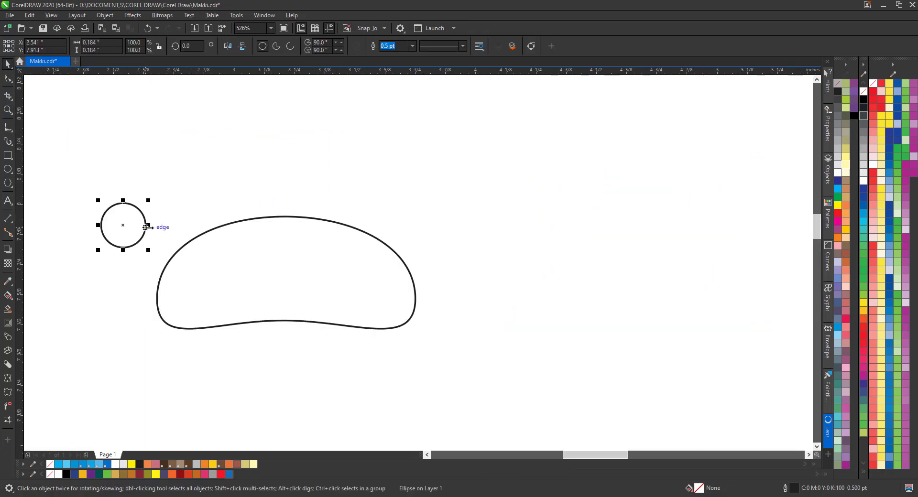
pyautogui.moveTo(145, 228); pyautogui.dragTo(177, 190)
pyautogui.click(164, 217)
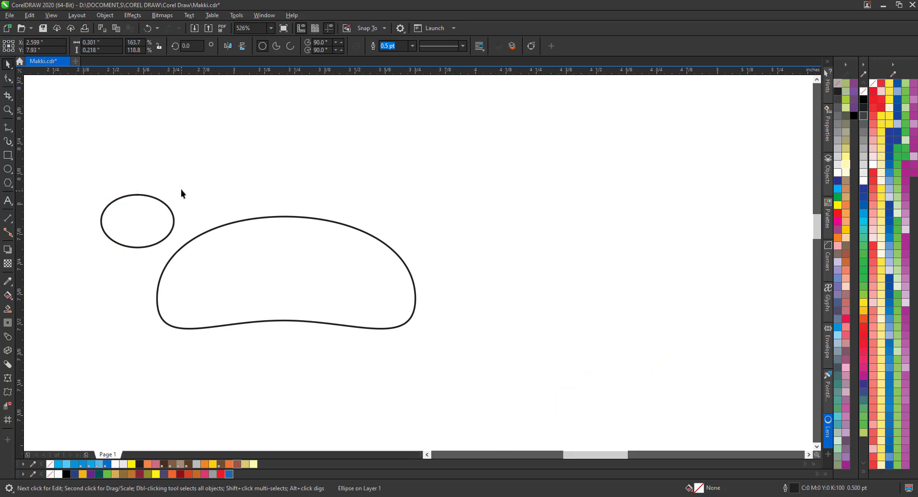
pyautogui.click(168, 213)
pyautogui.moveTo(179, 192); pyautogui.dragTo(175, 144)
pyautogui.click(194, 156)
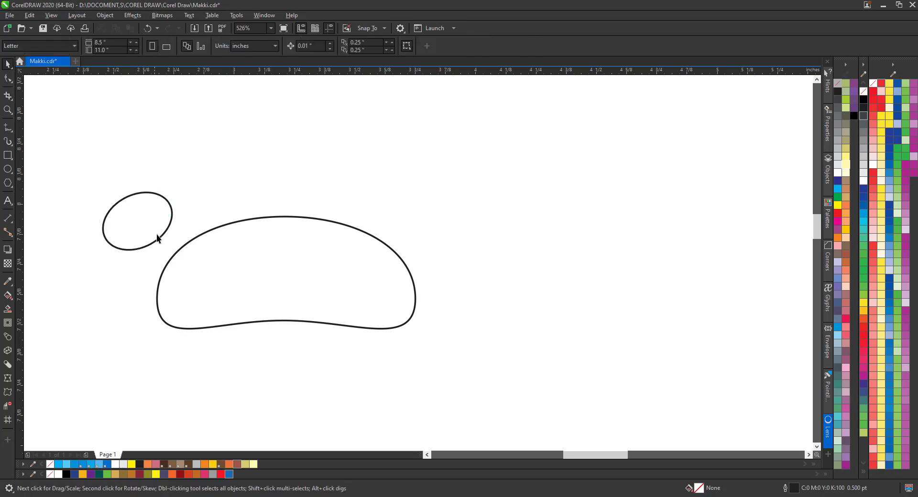
# Step: Place the tilted ellipse on the head outline's upper-left edge as an eye and fill it with black
pyautogui.moveTo(156, 235); pyautogui.dragTo(218, 250)
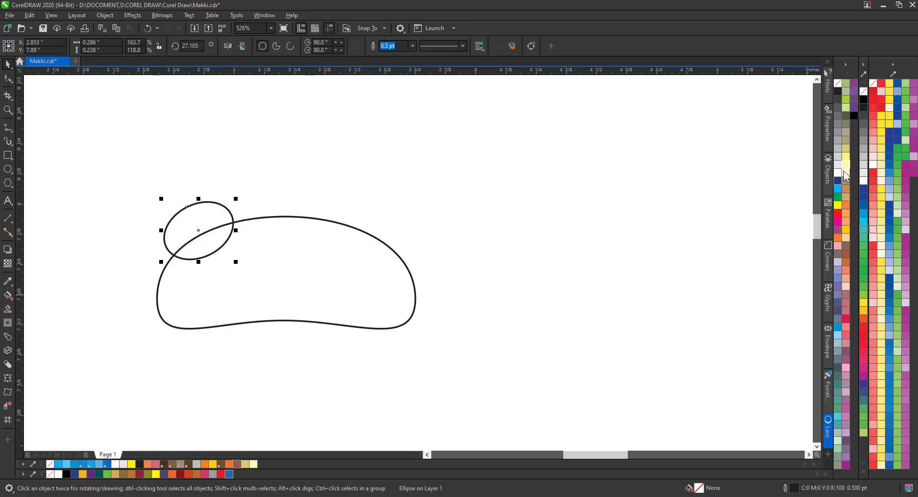
pyautogui.click(854, 115)
pyautogui.click(137, 253)
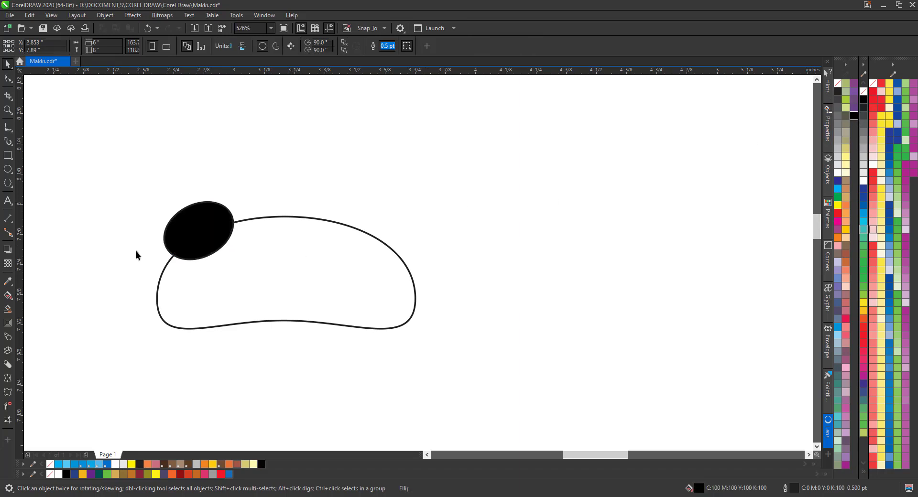
# Step: Duplicate the black eye onto the head's upper-right edge, mirrored horizontally and positioned opposite the first eye
pyautogui.moveTo(192, 235); pyautogui.dragTo(361, 238)
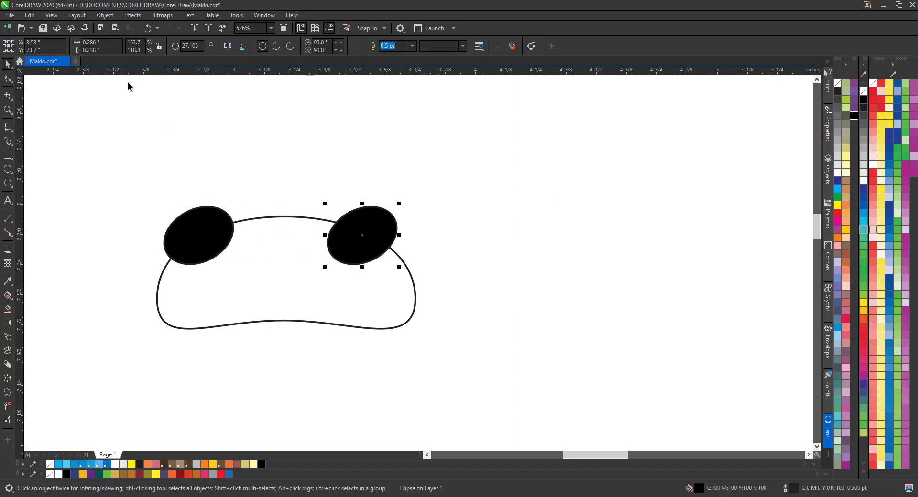
pyautogui.click(230, 49)
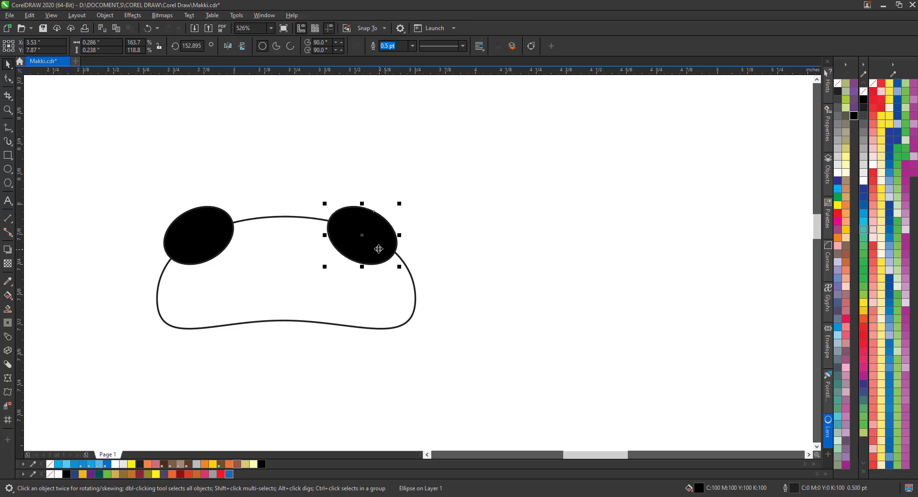
pyautogui.moveTo(378, 249); pyautogui.dragTo(383, 248)
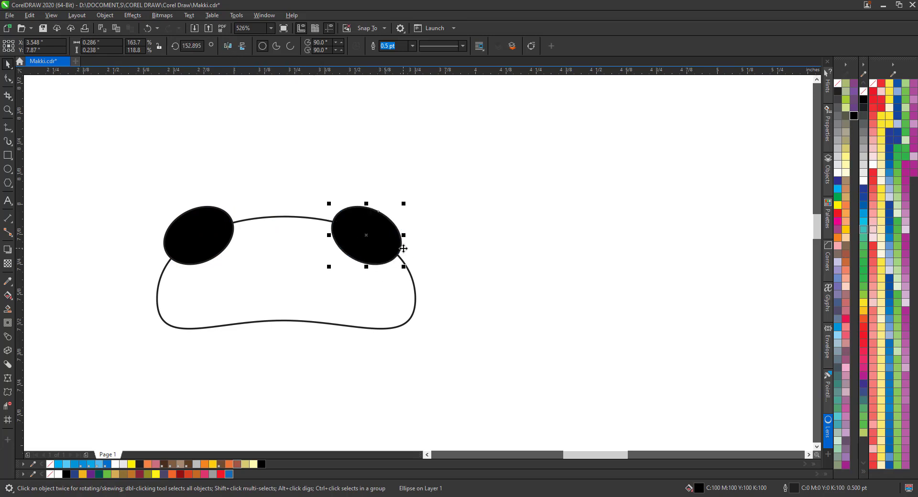
# Step: Enlarge the left eye slightly toward its upper right, keeping its lower-left extent in place
pyautogui.press('z')
pyautogui.scroll(-5, 268, 218)
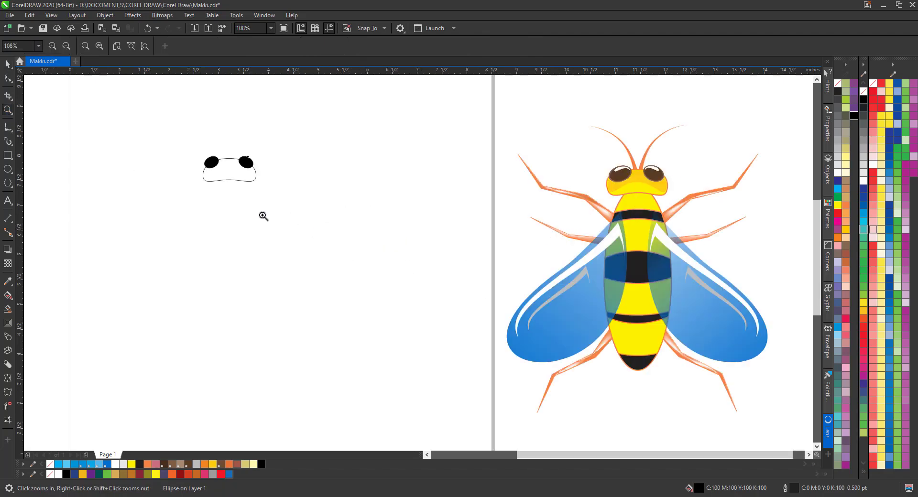
pyautogui.moveTo(166, 143); pyautogui.dragTo(334, 205)
pyautogui.press('space')
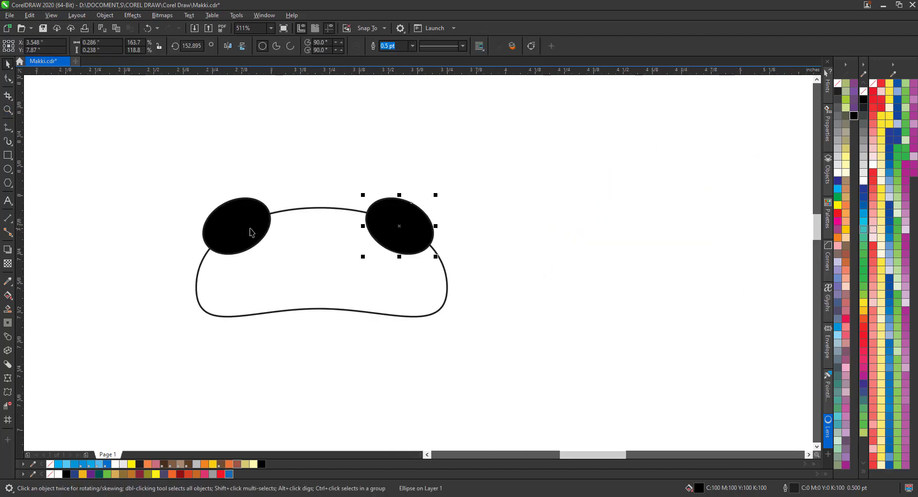
pyautogui.click(250, 231)
pyautogui.moveTo(271, 195)
pyautogui.mouseDown()
pyautogui.moveTo(305, 174)
pyautogui.moveTo(297, 188)
pyautogui.moveTo(283, 186)
pyautogui.mouseUp()
# Step: Delete the right eye from the head
pyautogui.click(424, 232)
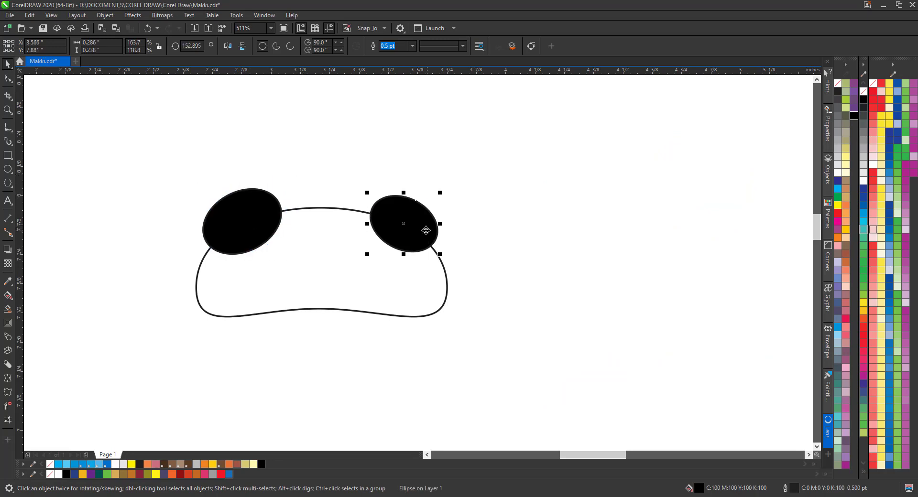
pyautogui.press('Delete')
pyautogui.press('F4')
pyautogui.press('z')
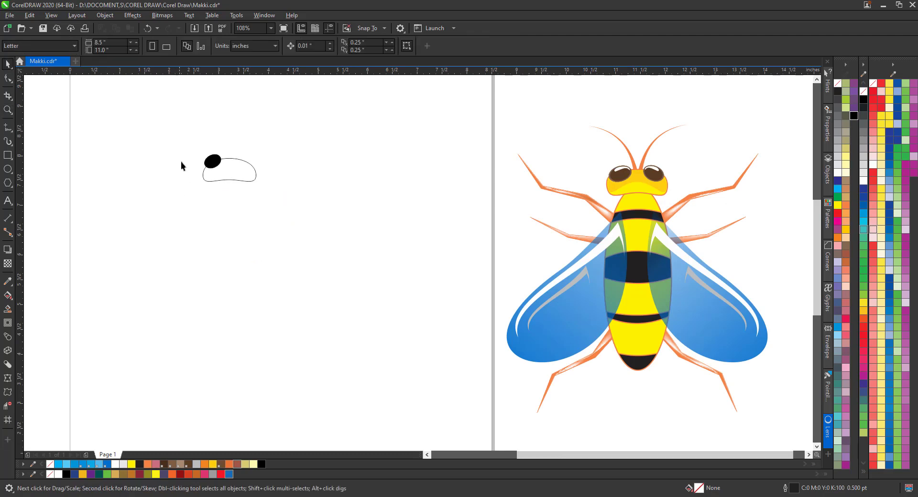
# Step: Move the head outline together with its black eye close beside the reference fly
pyautogui.moveTo(182, 146); pyautogui.dragTo(274, 194)
pyautogui.press('F4')
pyautogui.press('space')
pyautogui.moveTo(159, 137)
pyautogui.mouseDown()
pyautogui.moveTo(281, 189)
pyautogui.moveTo(257, 185)
pyautogui.moveTo(436, 211)
pyautogui.moveTo(473, 193)
pyautogui.mouseUp()
pyautogui.press('z')
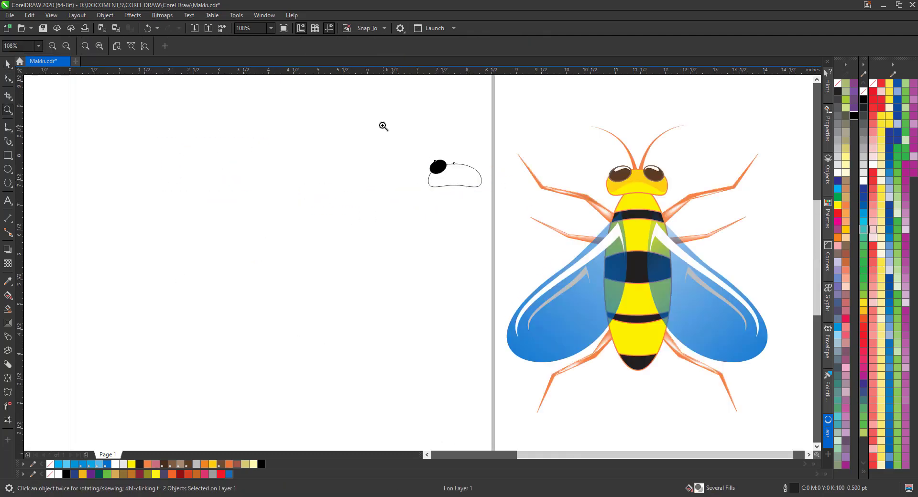
pyautogui.moveTo(384, 127); pyautogui.dragTo(711, 238)
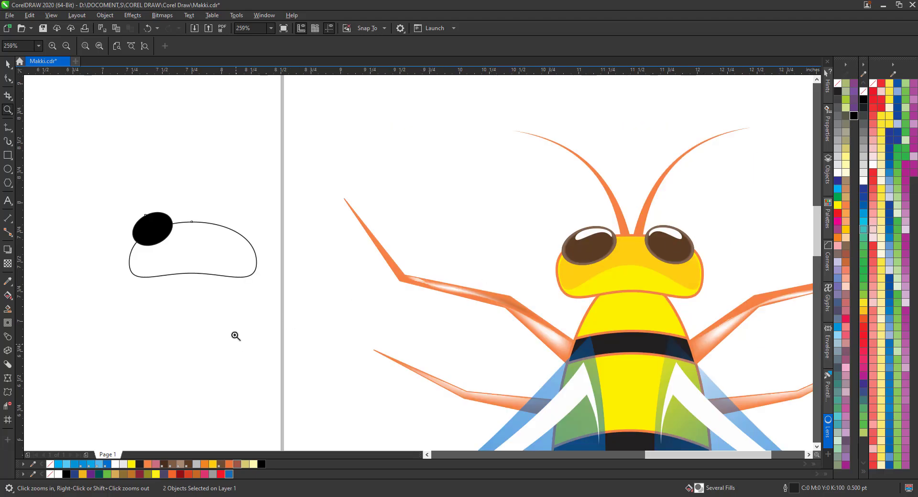
# Step: Enlarge the black eye to about 0.42 by 0.33 inches and reduce its tilt to about 19.6 degrees
pyautogui.press('space')
pyautogui.click(168, 225)
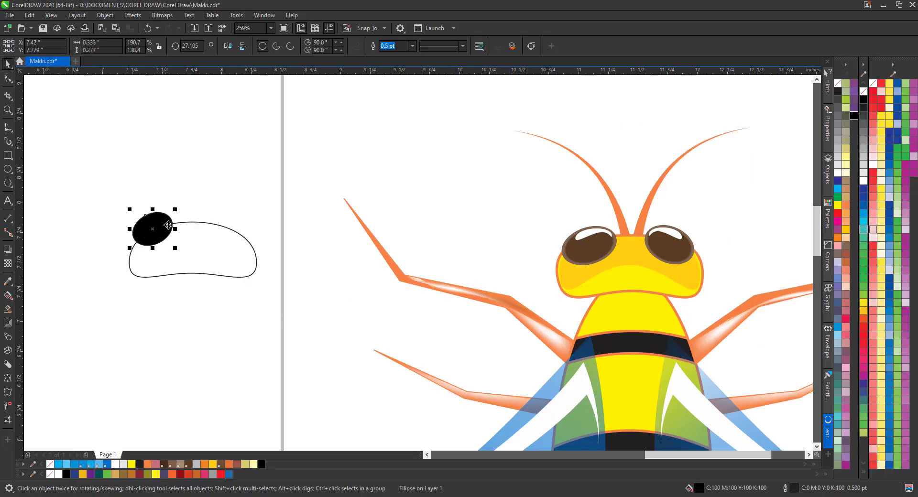
pyautogui.moveTo(176, 211); pyautogui.dragTo(189, 205)
pyautogui.click(173, 221)
pyautogui.press('Escape')
# Step: Duplicate the enlarged eye onto the head's upper-right edge, mirror it horizontally and position it opposite the first eye
pyautogui.click(160, 231)
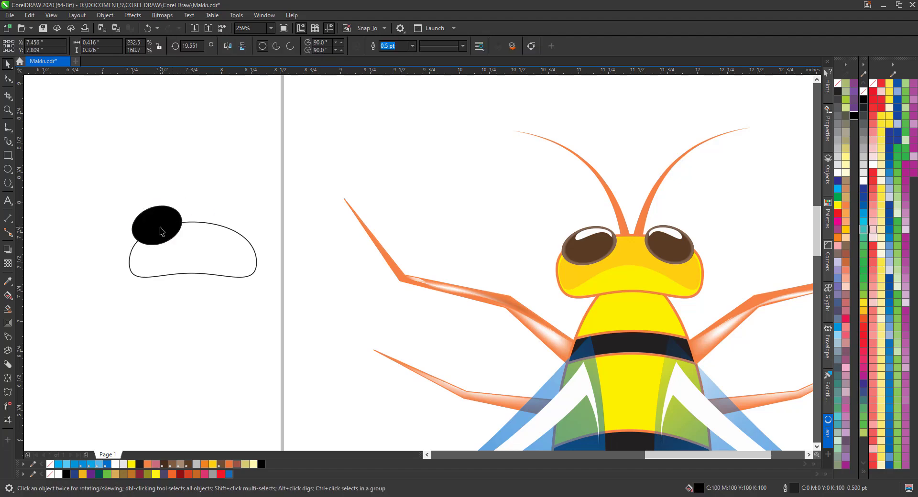
pyautogui.moveTo(157, 227); pyautogui.dragTo(242, 225)
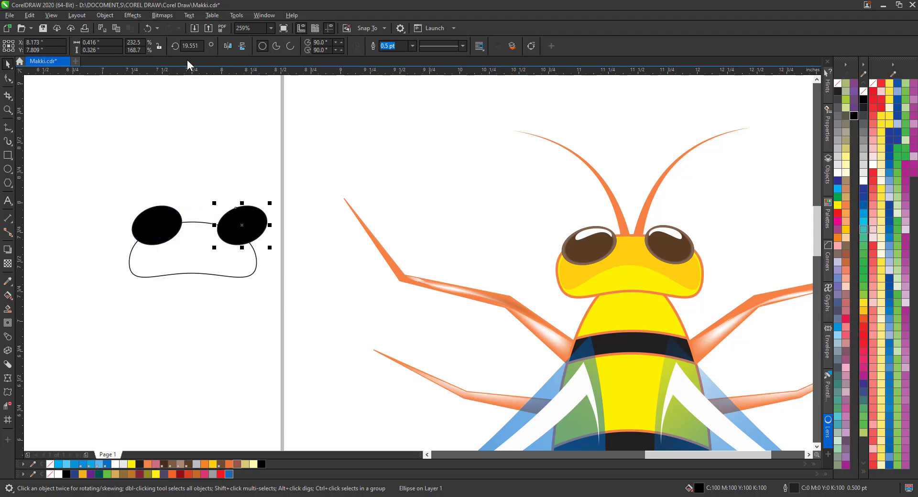
pyautogui.click(226, 47)
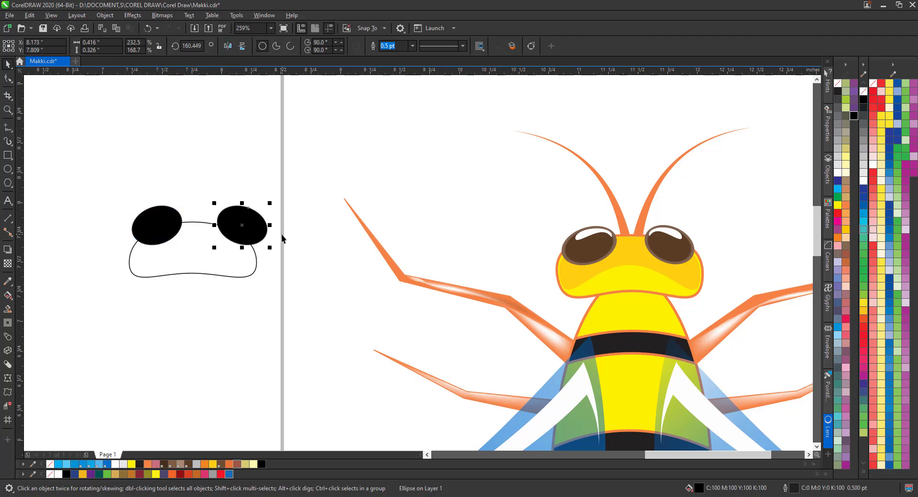
pyautogui.moveTo(248, 229); pyautogui.dragTo(235, 230)
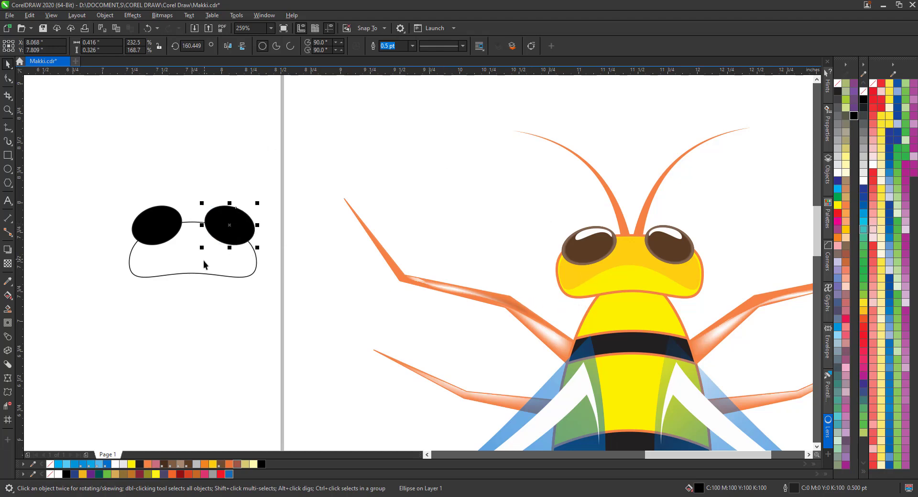
# Step: Fill the head with yellow and both eyes with reddish brown (C:0 M:60 Y:60 K:40)
pyautogui.click(202, 275)
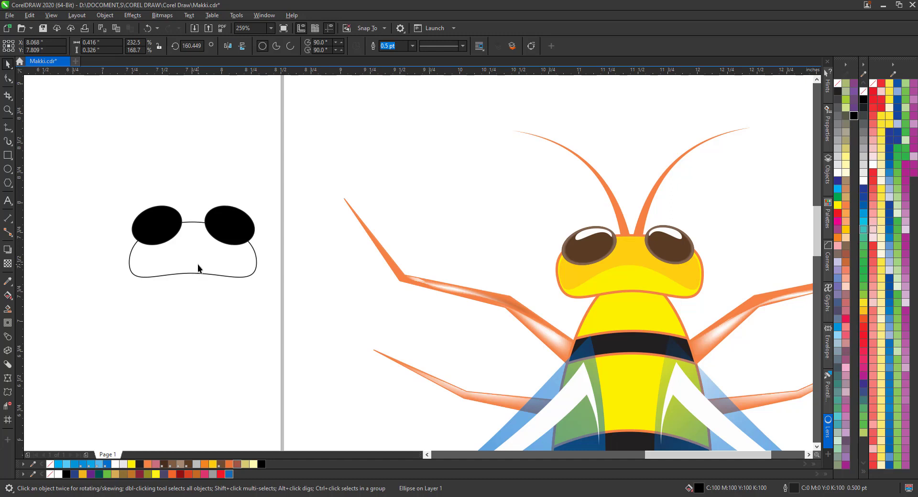
pyautogui.click(838, 206)
pyautogui.click(157, 225)
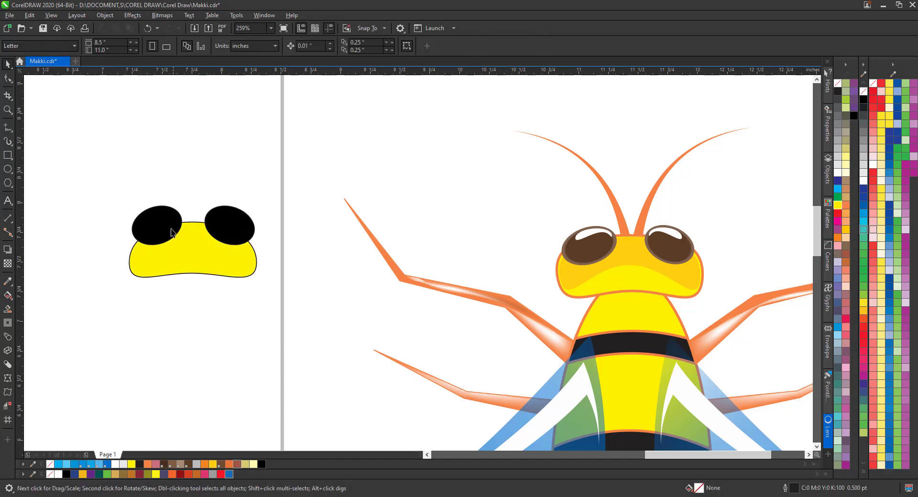
pyautogui.keyDown('shift'); pyautogui.click(241, 231); pyautogui.keyUp('shift')
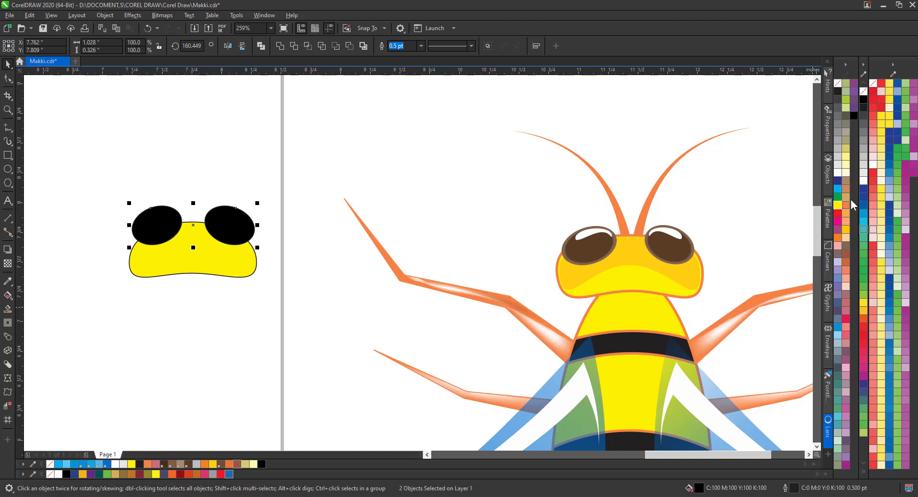
pyautogui.click(844, 254)
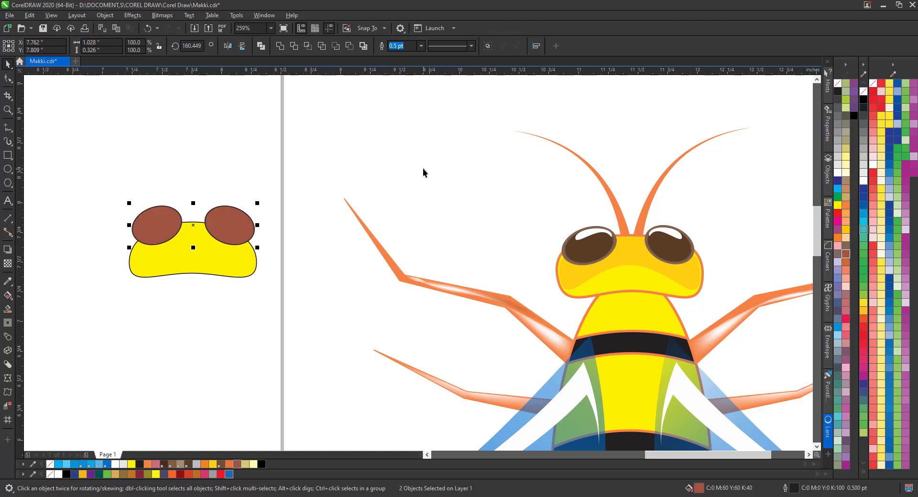
# Step: Remove the outline from both reddish-brown eyes
pyautogui.click(7, 110)
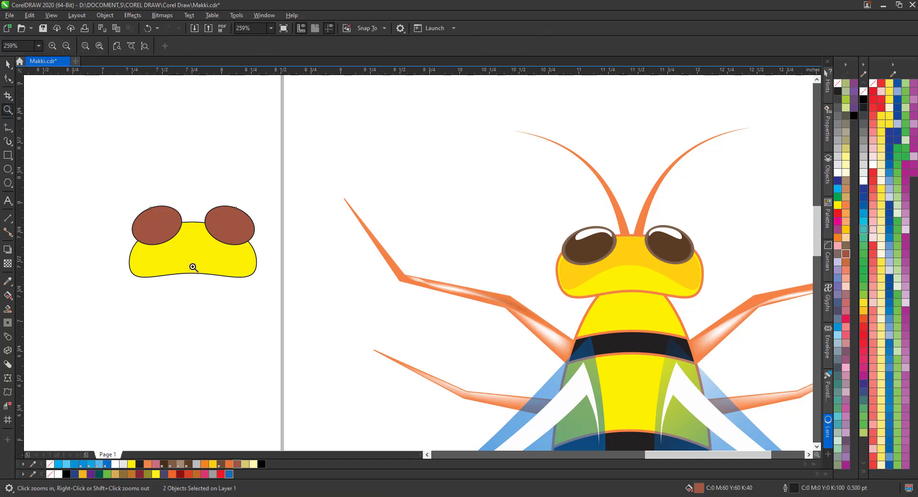
pyautogui.moveTo(126, 181); pyautogui.dragTo(326, 309)
pyautogui.press('space')
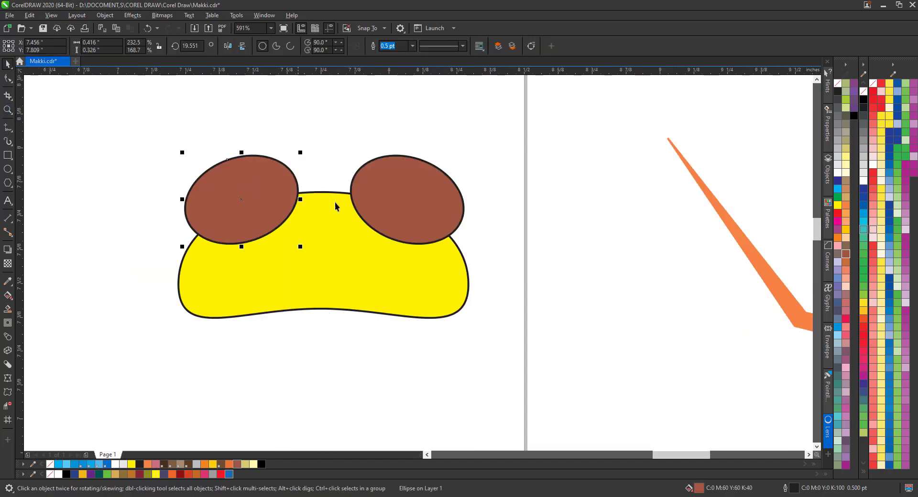
pyautogui.rightClick(837, 83)
# Step: Create a slightly smaller centred copy of the left eye, about 0.385 by 0.301 inches, and fill it with orange-brown
pyautogui.click(261, 200)
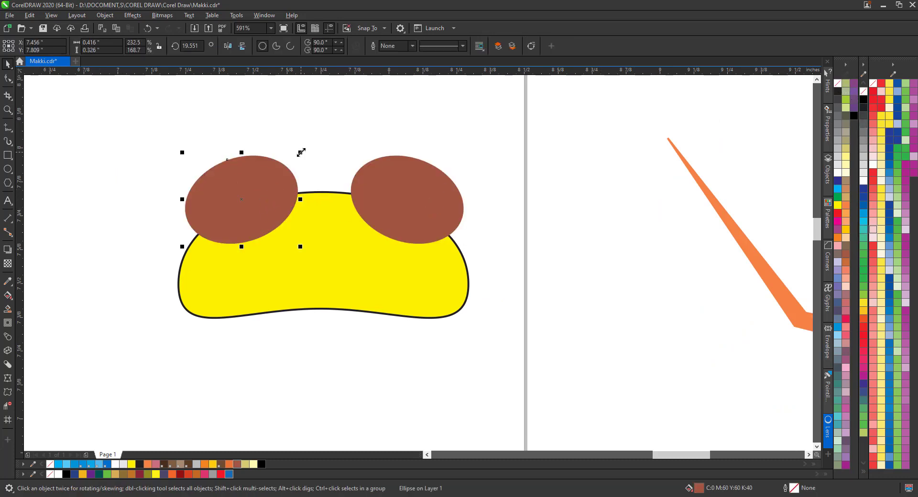
pyautogui.moveTo(301, 152); pyautogui.dragTo(302, 160)
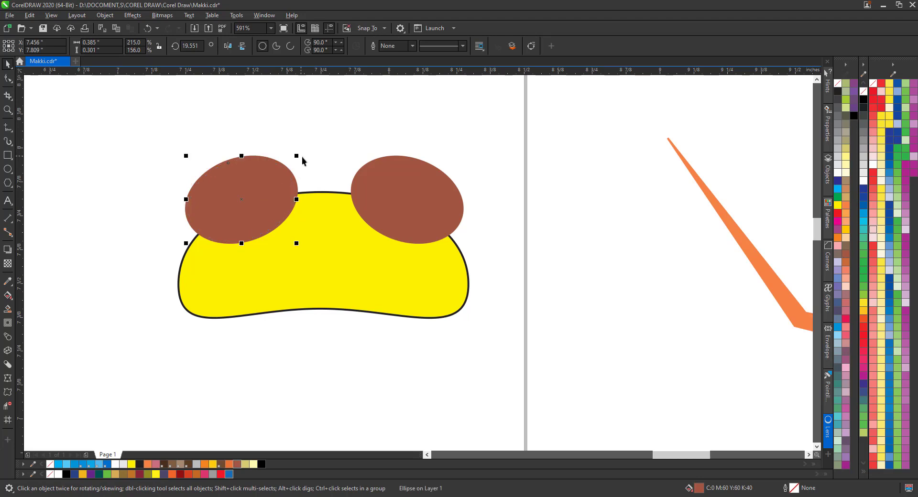
pyautogui.click(845, 261)
# Step: Create a slightly smaller centred copy of the right eye, about 0.389 by 0.305 inches, and fill it with the same orange-brown
pyautogui.click(441, 204)
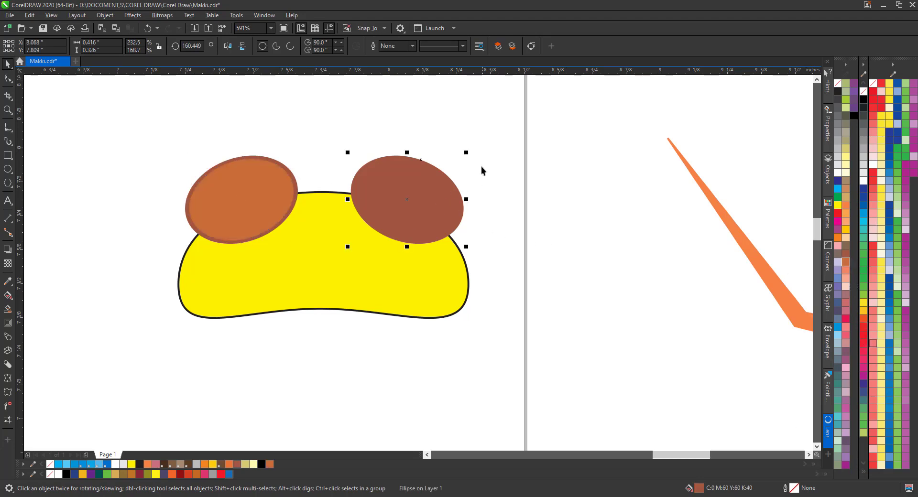
pyautogui.moveTo(467, 152); pyautogui.dragTo(471, 157)
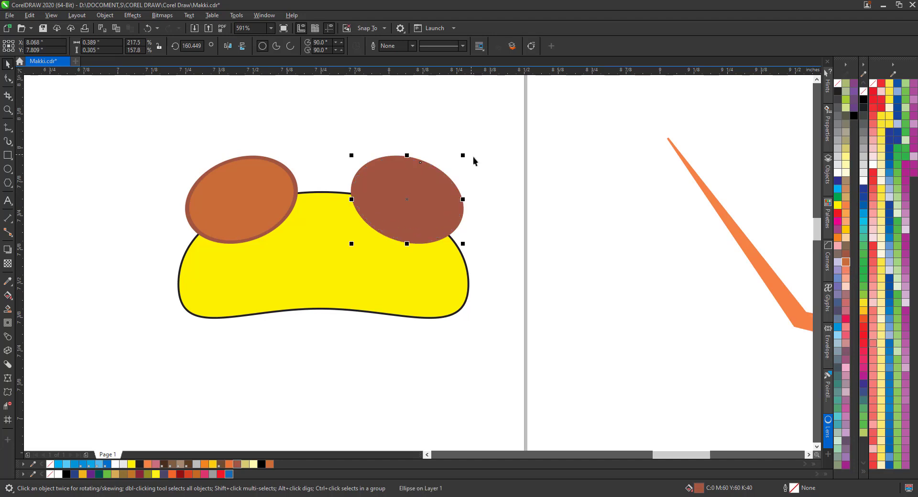
pyautogui.click(845, 262)
pyautogui.click(514, 242)
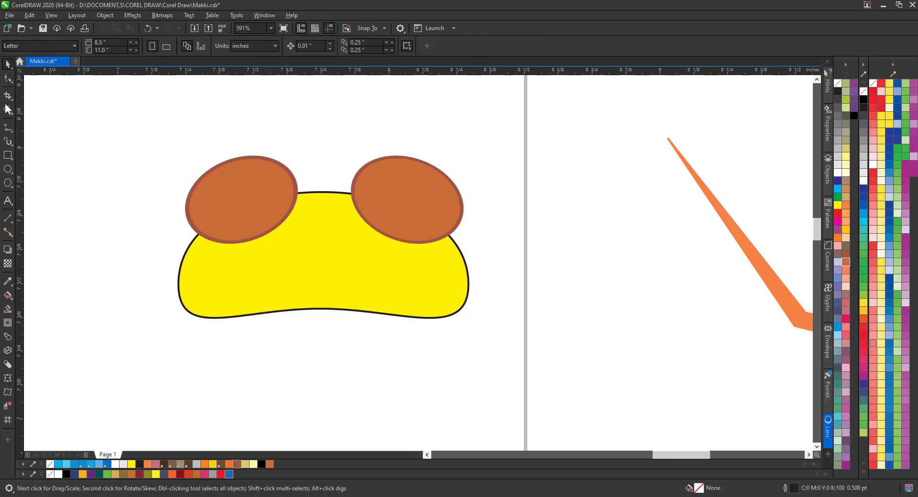
# Step: Duplicate the yellow head shape slightly below the original
pyautogui.moveTo(365, 266); pyautogui.dragTo(368, 274)
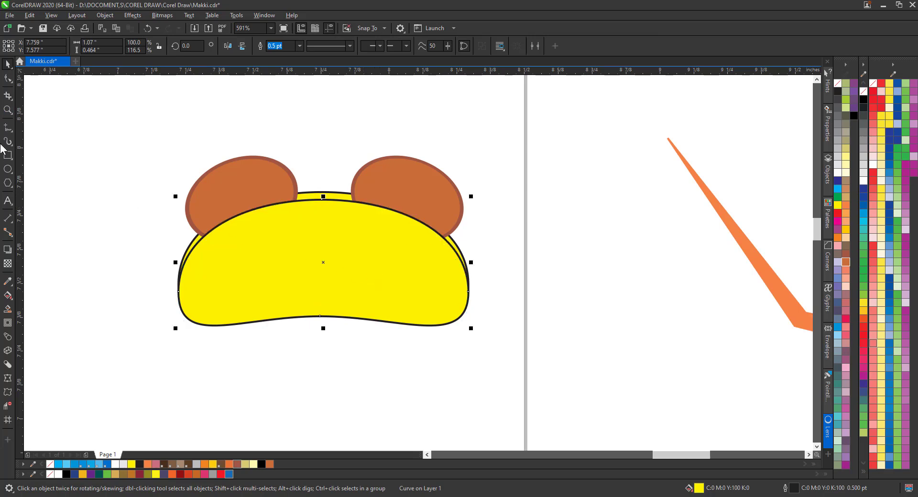
pyautogui.click(8, 109)
pyautogui.rightClick(182, 194)
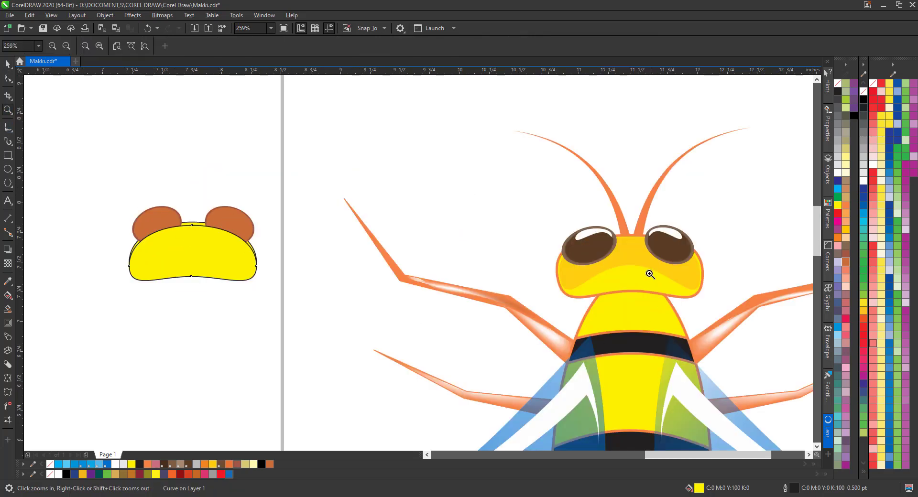
pyautogui.click(8, 64)
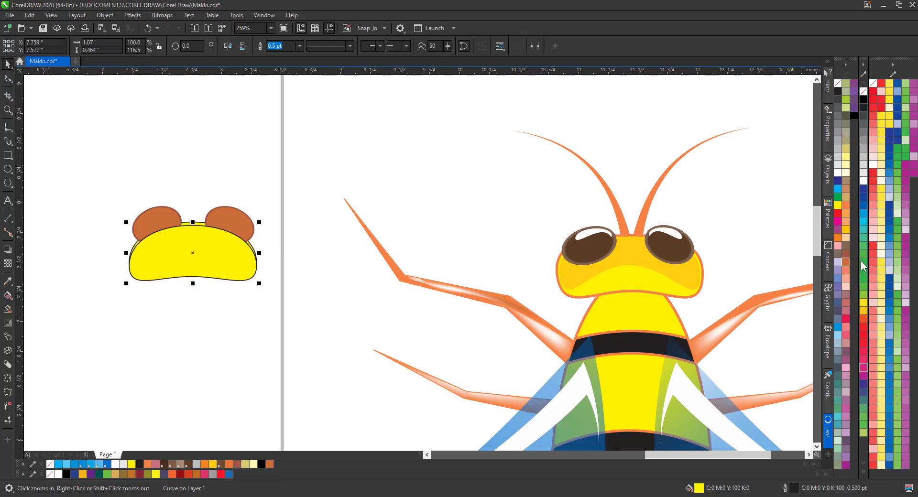
# Step: Fill the duplicated head shape with the golden yellow sampled from the reference fly's head and remove its outline
pyautogui.click(846, 221)
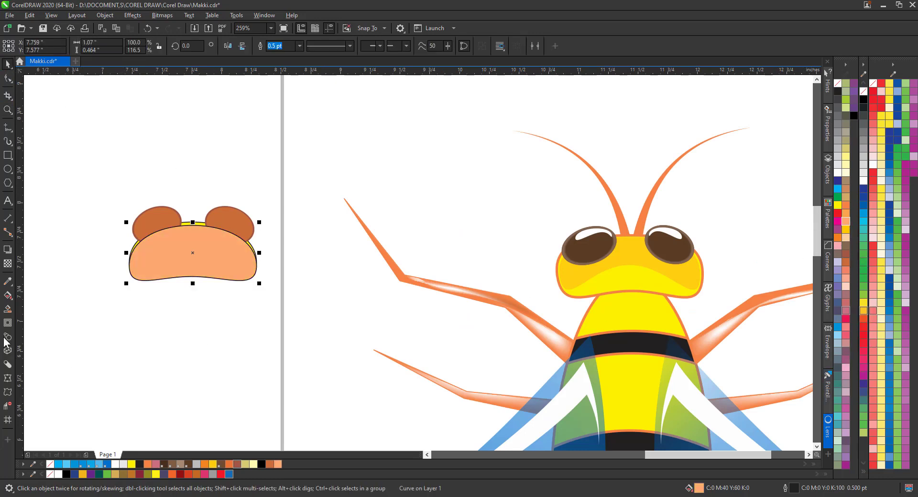
pyautogui.click(7, 281)
pyautogui.click(614, 272)
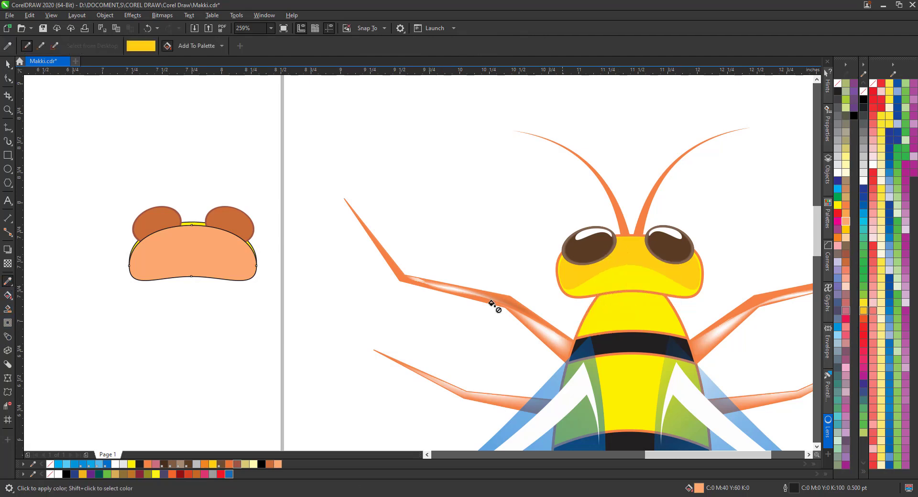
pyautogui.click(213, 268)
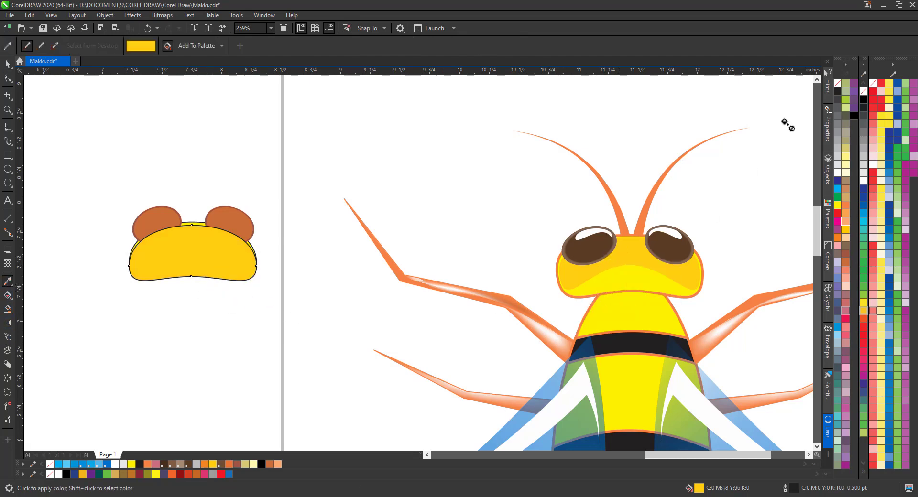
pyautogui.rightClick(837, 83)
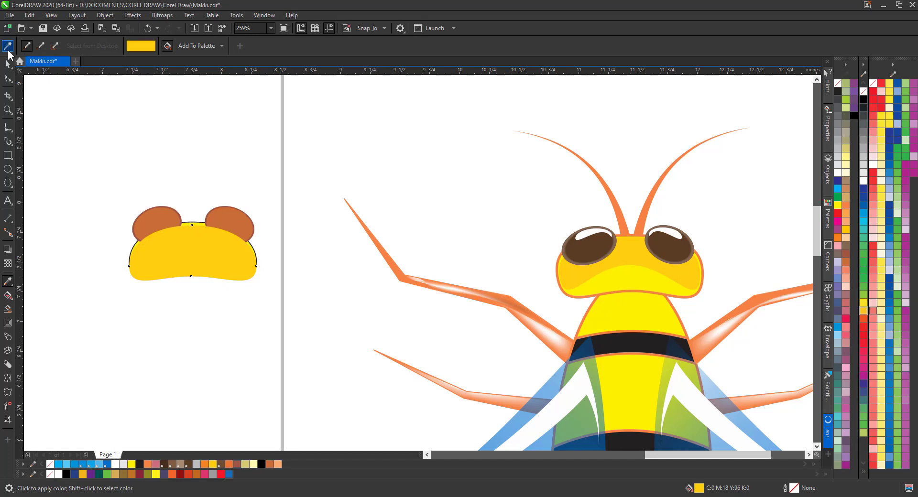
# Step: Bring both two-tone eyes to the front, above the golden head copy
pyautogui.click(8, 110)
pyautogui.moveTo(105, 176); pyautogui.dragTo(353, 336)
pyautogui.press('space')
pyautogui.moveTo(146, 123); pyautogui.dragTo(381, 245)
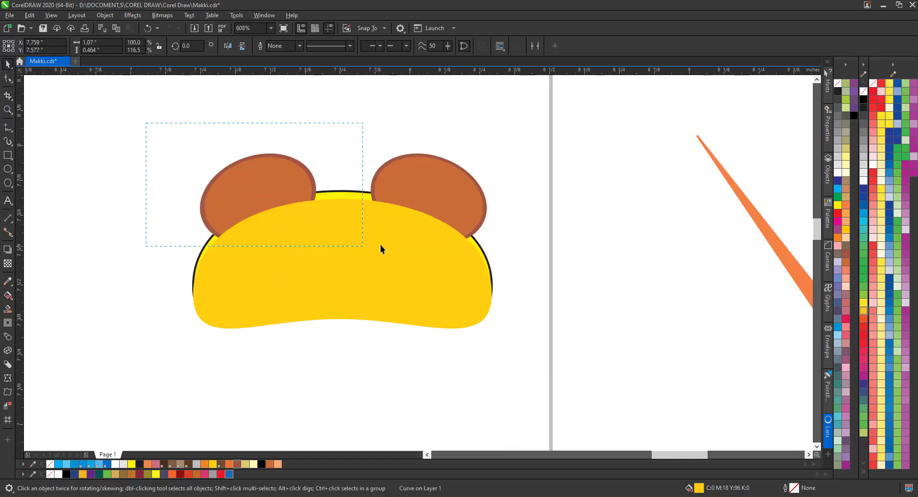
pyautogui.moveTo(526, 265); pyautogui.dragTo(526, 265)
pyautogui.hotkey('shift', 'pageup')
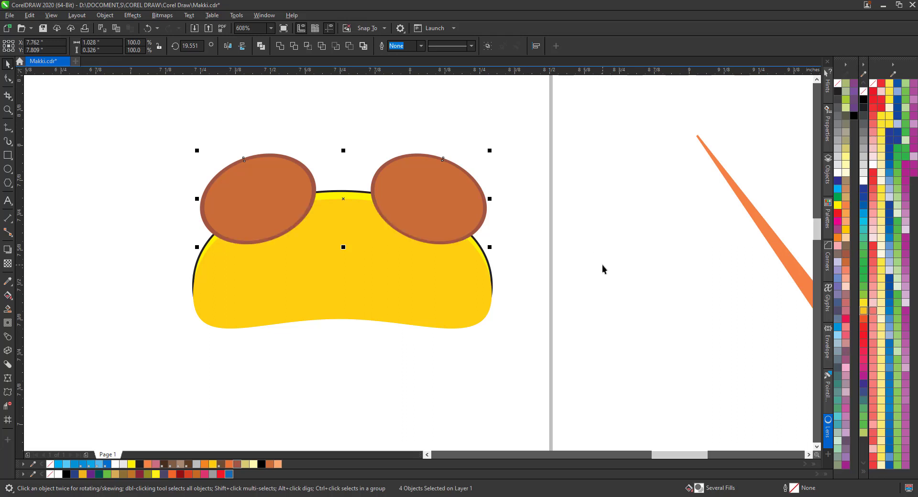
# Step: Shrink the golden copy to about 1.045 by 0.402 inches inside the head outline and raise its bottom-centre node into an arch
pyautogui.click(328, 291)
pyautogui.press('F10')
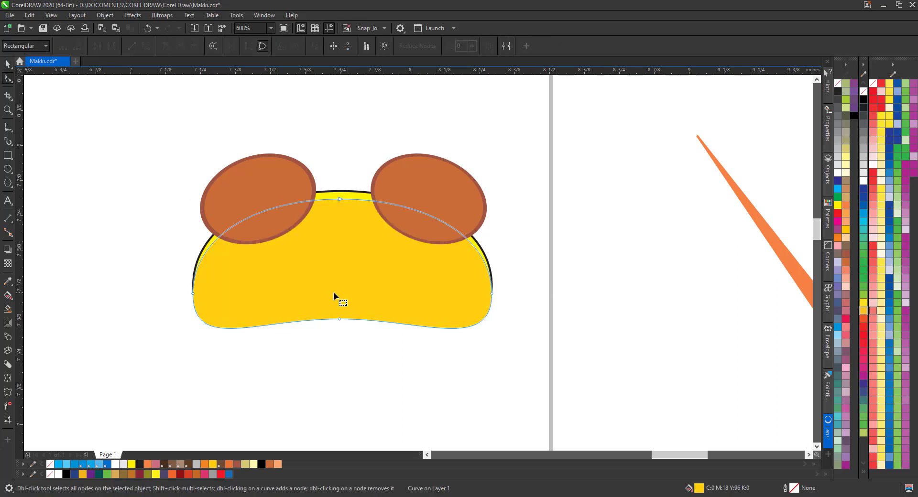
pyautogui.click(6, 66)
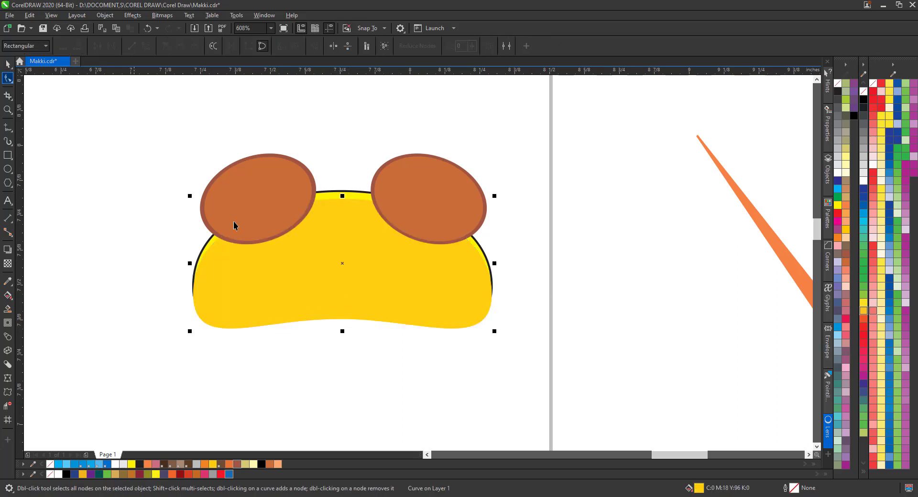
pyautogui.moveTo(496, 262); pyautogui.dragTo(504, 284)
pyautogui.moveTo(342, 331); pyautogui.dragTo(342, 314)
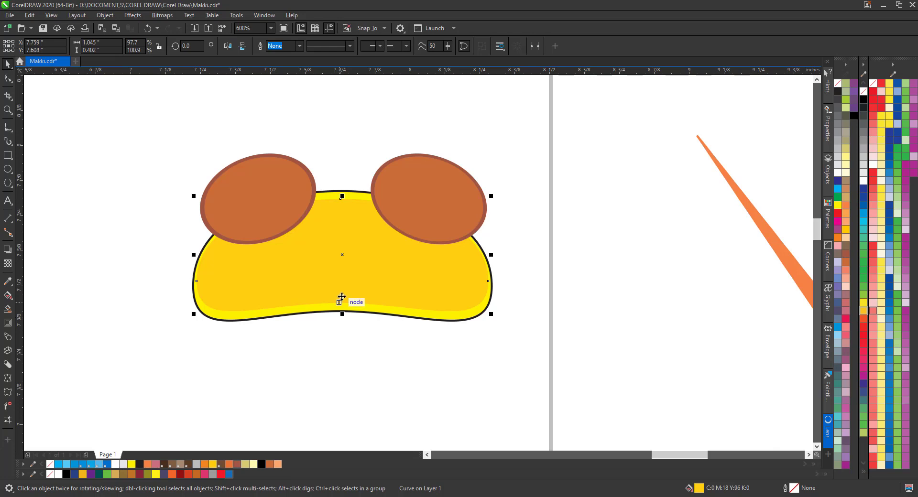
pyautogui.press('F10')
pyautogui.moveTo(340, 307); pyautogui.dragTo(347, 278)
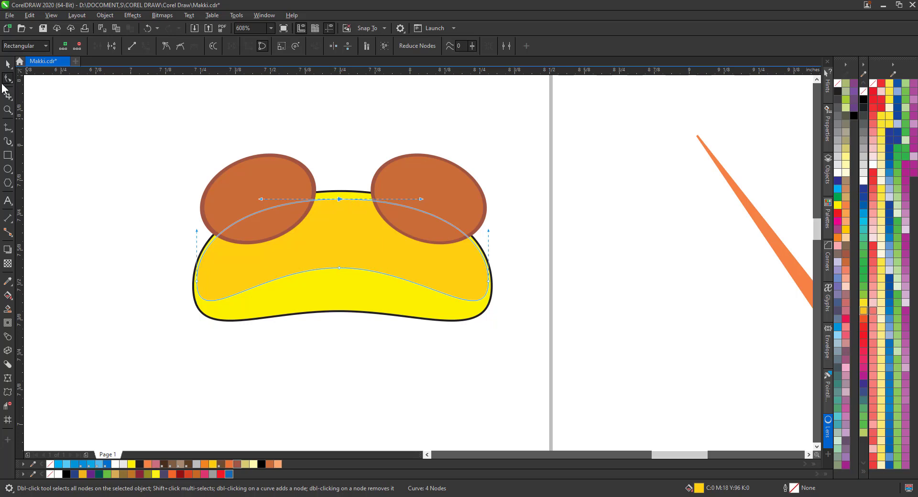
# Step: Colour the yellow head shape's outline reddish brown (C:0 M:60 Y:60 K:40)
pyautogui.click(8, 109)
pyautogui.rightClick(33, 124)
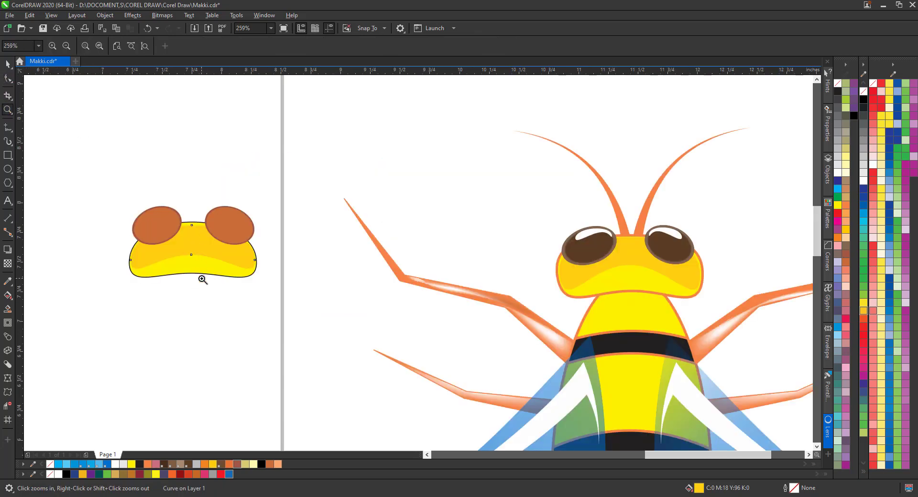
pyautogui.press('space')
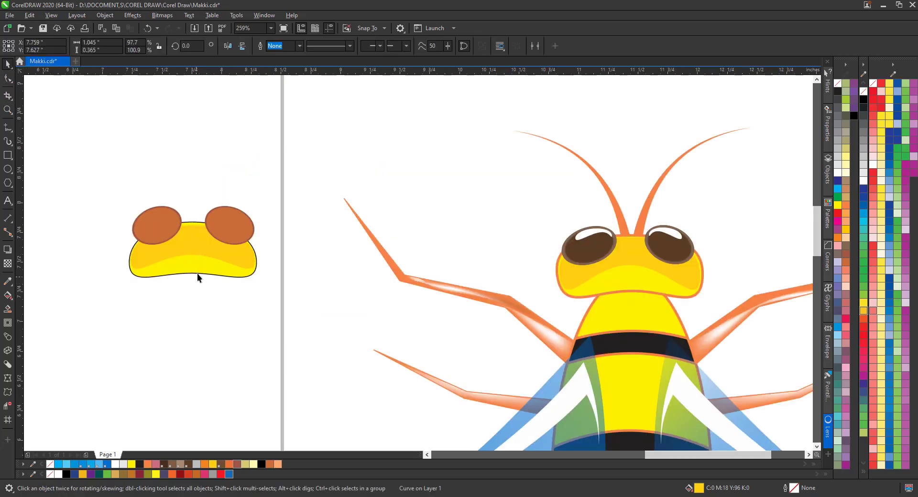
pyautogui.click(197, 274)
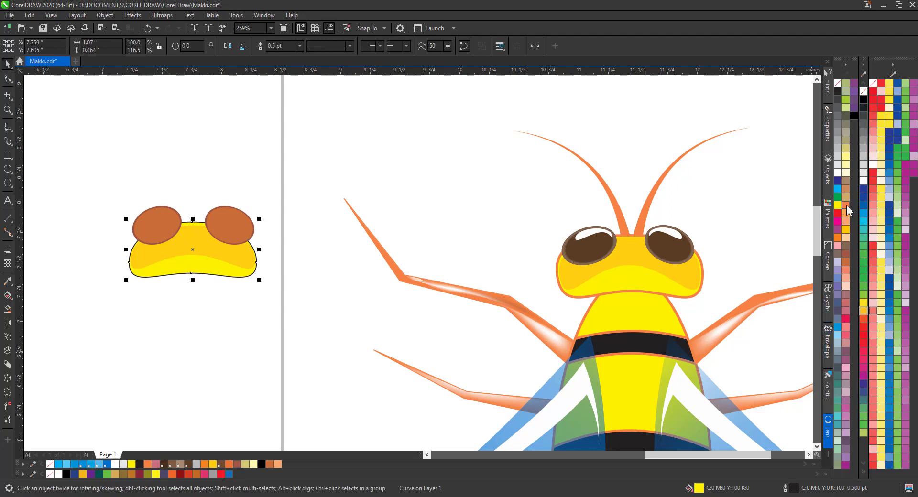
pyautogui.rightClick(845, 258)
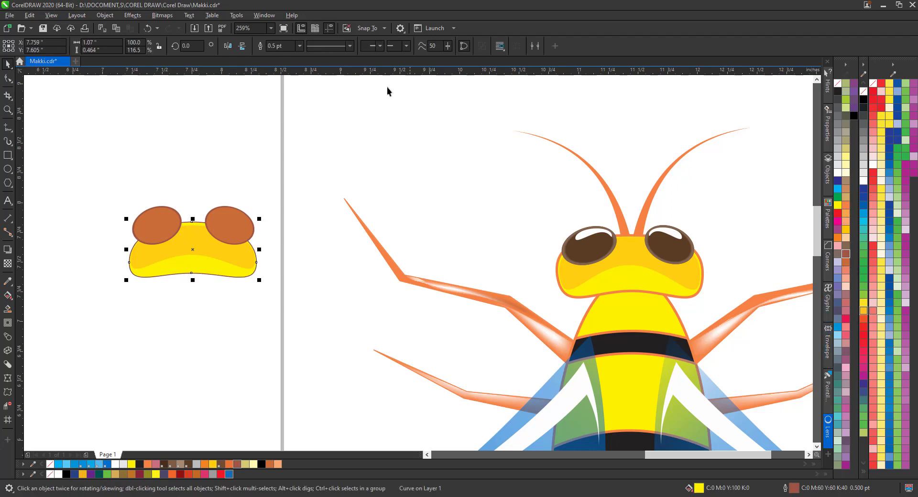
# Step: Set the yellow head shape's outline width to 1.5 pt
pyautogui.click(299, 46)
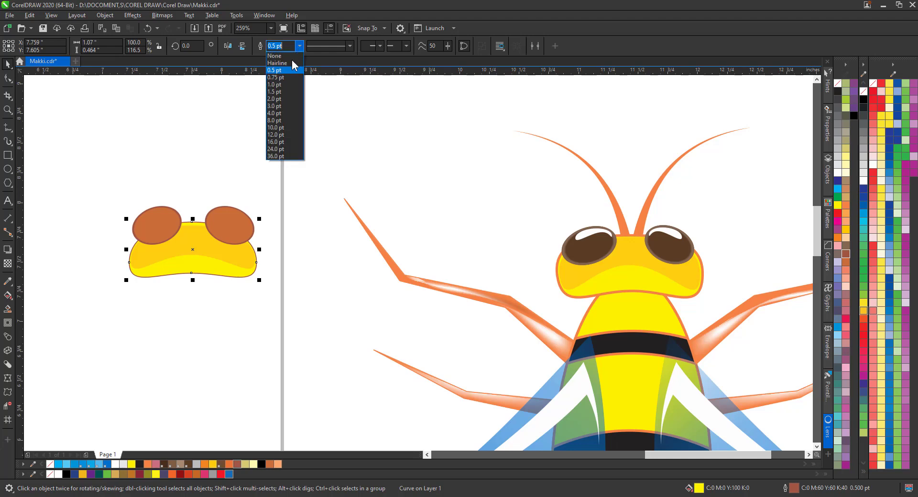
pyautogui.click(277, 99)
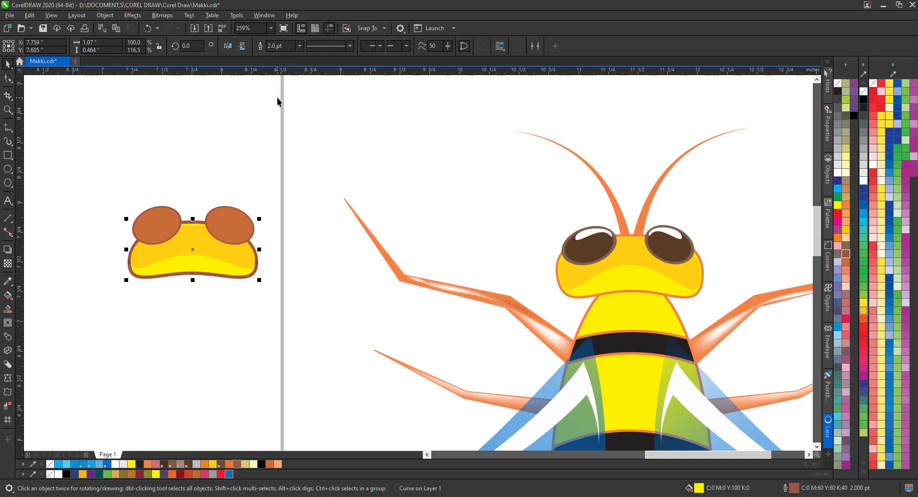
pyautogui.click(301, 46)
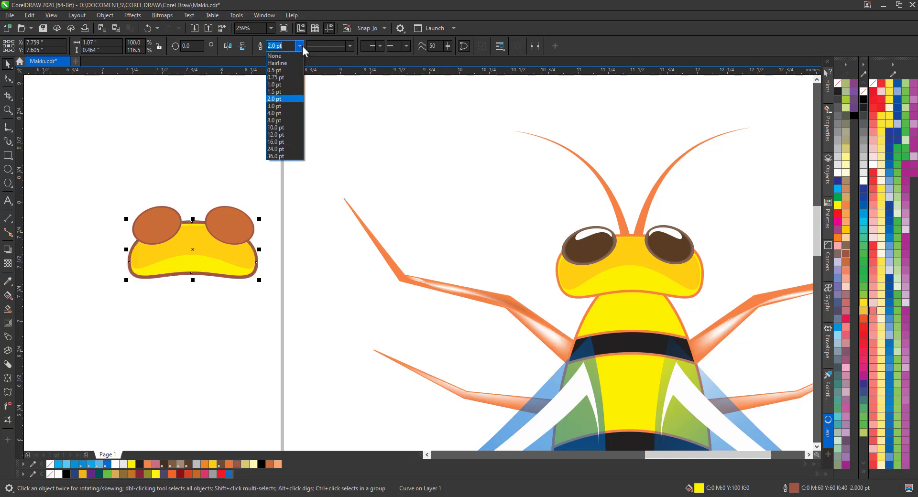
pyautogui.click(278, 92)
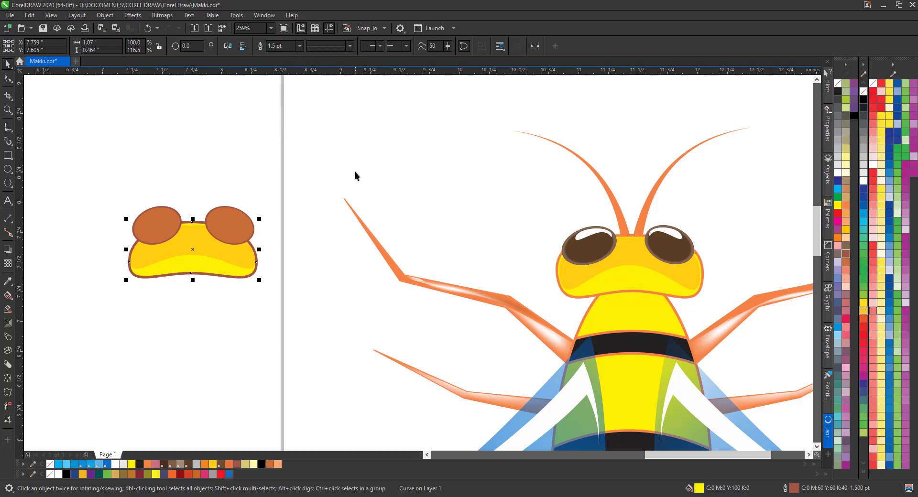
pyautogui.click(355, 171)
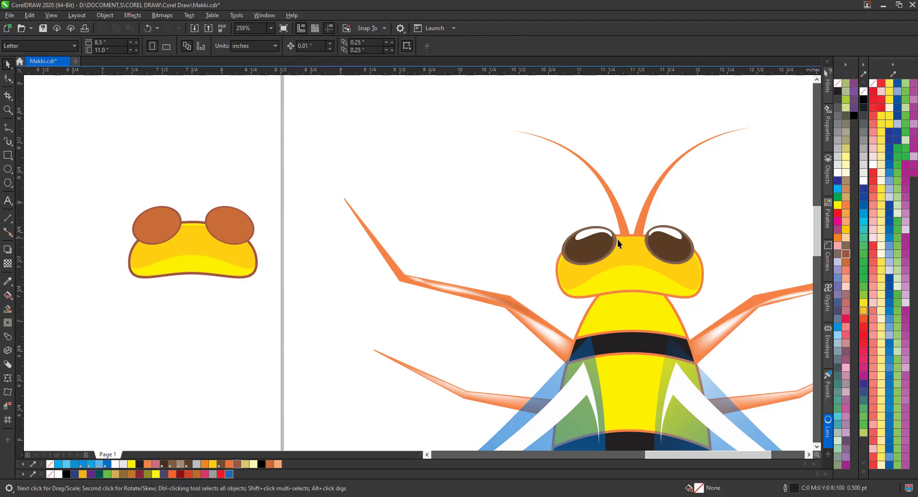
# Step: Draw a flat ellipse about 0.184 by 0.039 inches just above and outside the head's left eye
pyautogui.click(7, 110)
pyautogui.moveTo(87, 171); pyautogui.dragTo(333, 301)
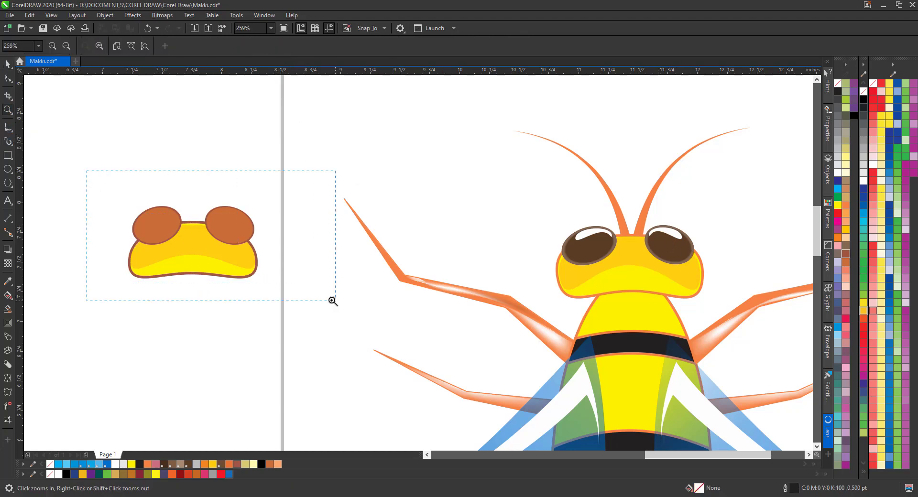
pyautogui.press('space')
pyautogui.click(8, 169)
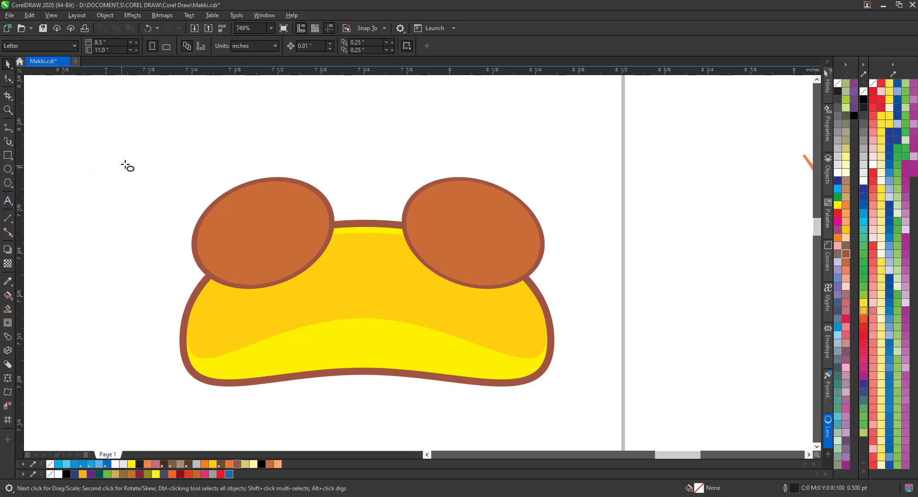
pyautogui.moveTo(137, 172)
pyautogui.mouseDown()
pyautogui.moveTo(205, 180)
pyautogui.moveTo(204, 188)
pyautogui.mouseUp()
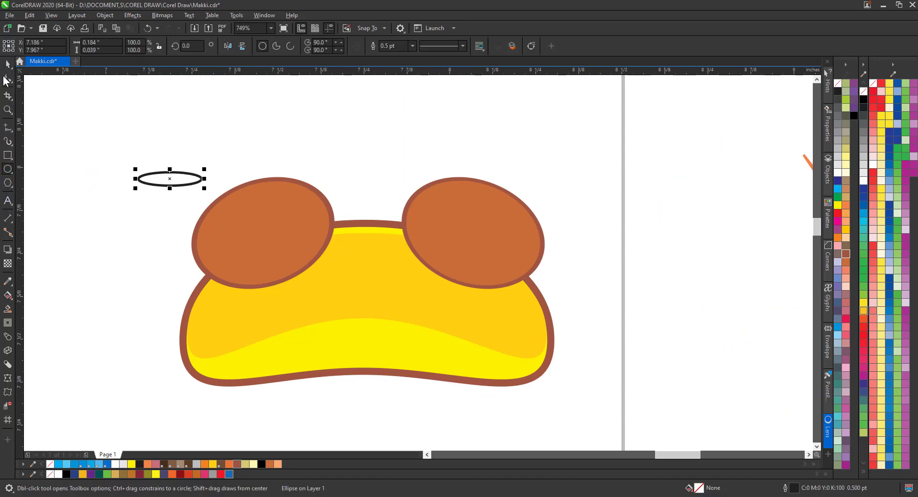
# Step: Fill the small ellipse white without an outline and place it on the upper part of the left eye
pyautogui.click(8, 63)
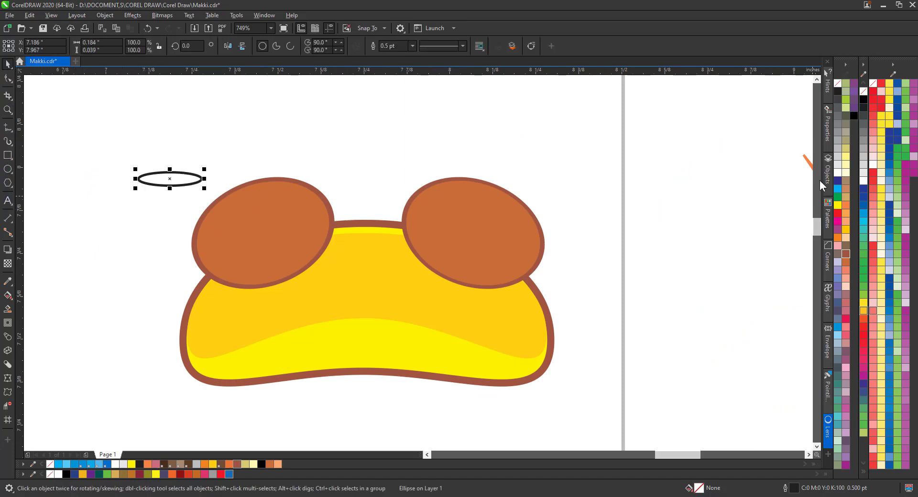
pyautogui.rightClick(841, 87)
pyautogui.moveTo(169, 184); pyautogui.dragTo(263, 206)
pyautogui.click(252, 201)
# Step: Rotate the white ellipse about 14 degrees counterclockwise and move it up along the left eye's upper edge
pyautogui.click(8, 109)
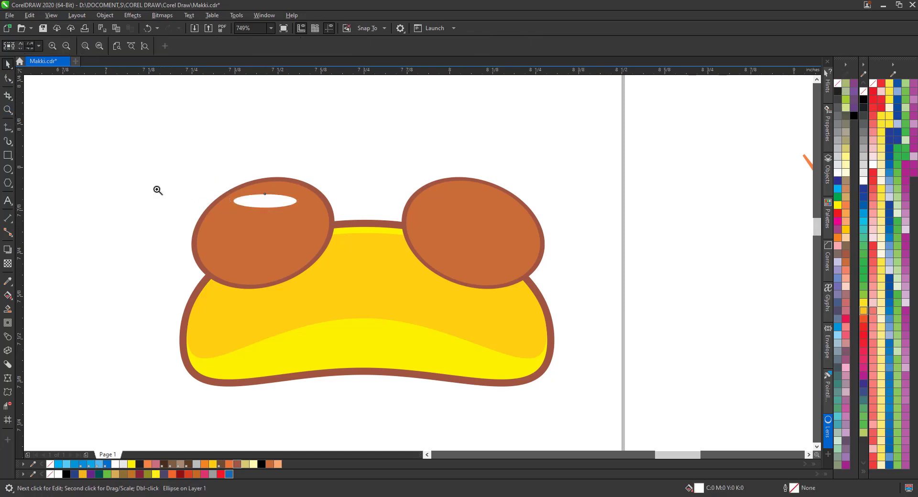
pyautogui.moveTo(240, 168); pyautogui.dragTo(388, 252)
pyautogui.press('space')
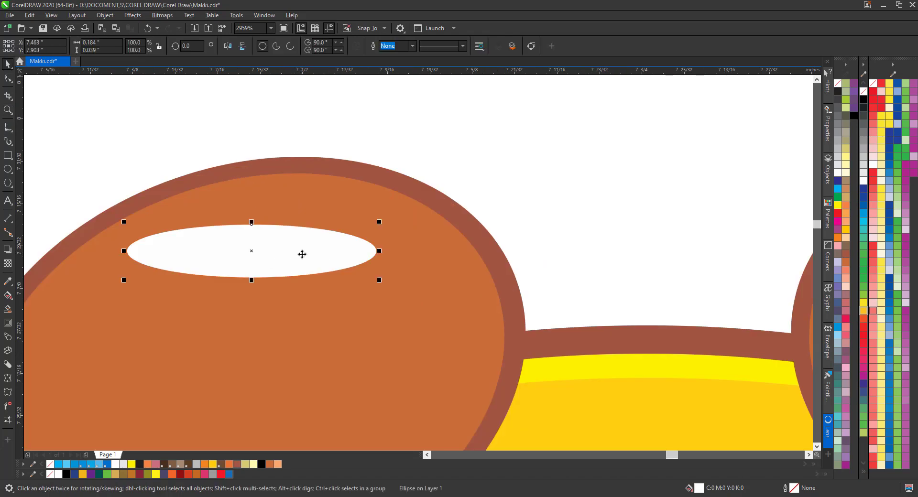
pyautogui.click(355, 253)
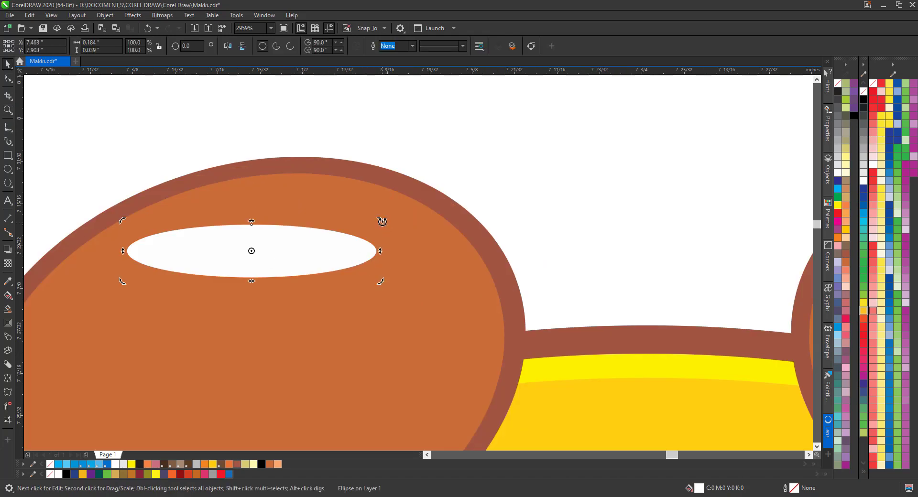
pyautogui.moveTo(382, 221); pyautogui.dragTo(361, 182)
pyautogui.moveTo(256, 271); pyautogui.dragTo(249, 240)
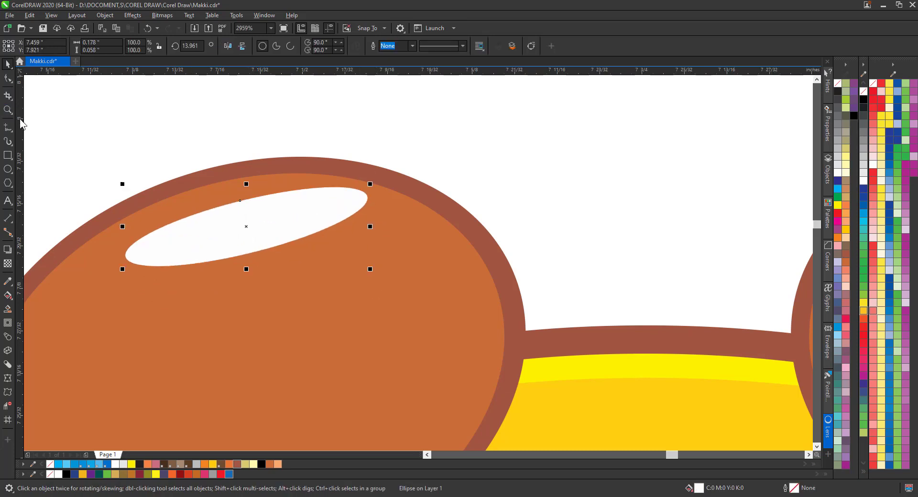
# Step: Convert the white ellipse to curves and reshape its nodes into a curved highlight, rounded at the lower left and tapering to a point at the right
pyautogui.hotkey('ctrl', 'q')
pyautogui.click(7, 79)
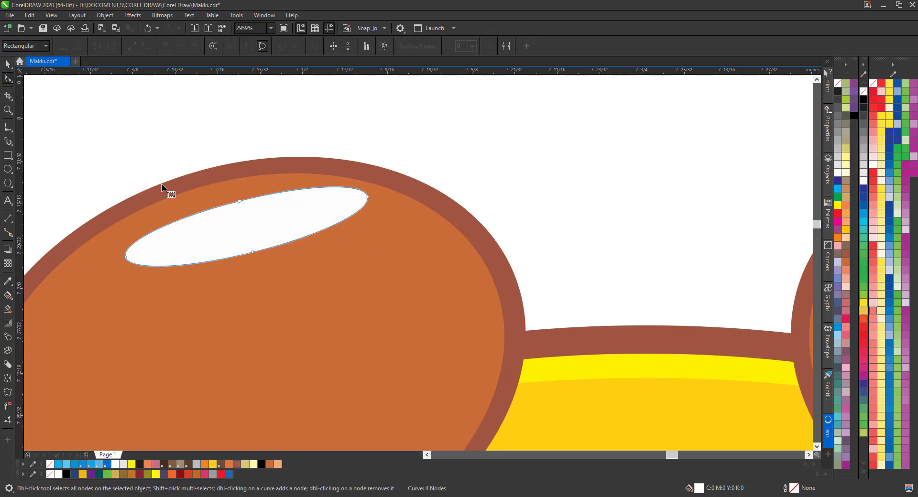
pyautogui.moveTo(240, 201); pyautogui.dragTo(234, 191)
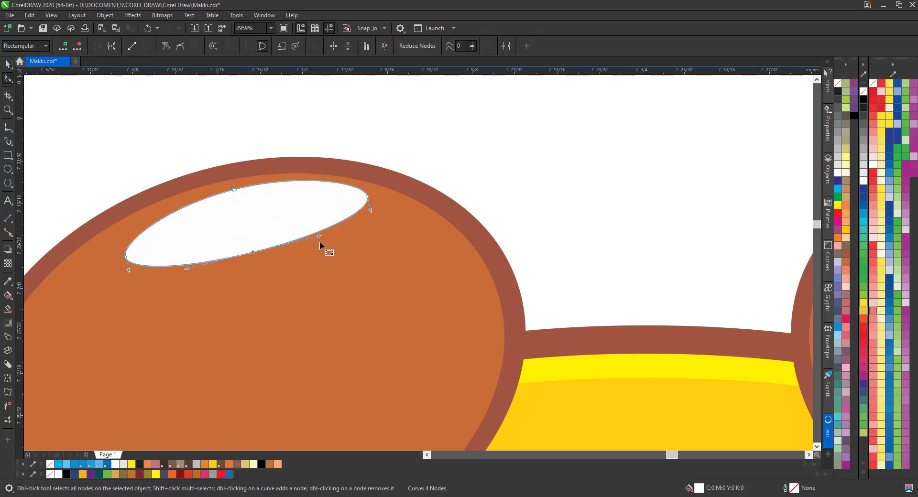
pyautogui.moveTo(319, 236); pyautogui.dragTo(271, 232)
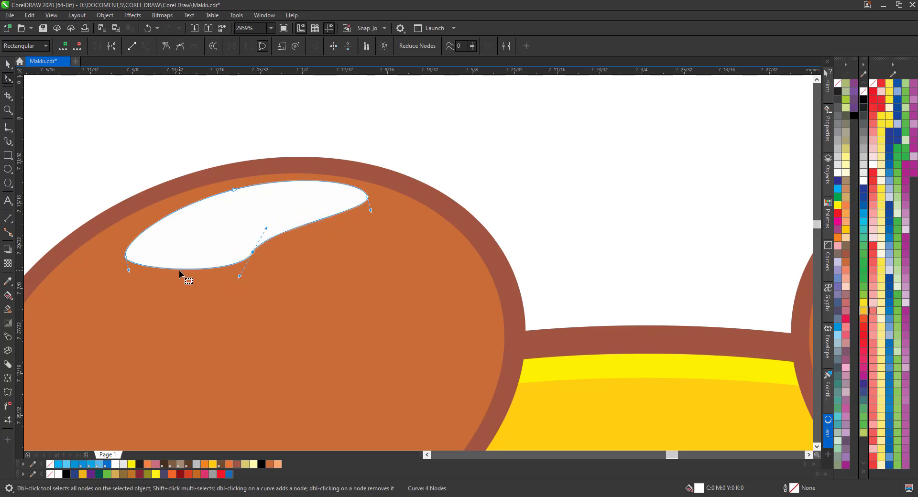
pyautogui.moveTo(182, 268); pyautogui.dragTo(157, 285)
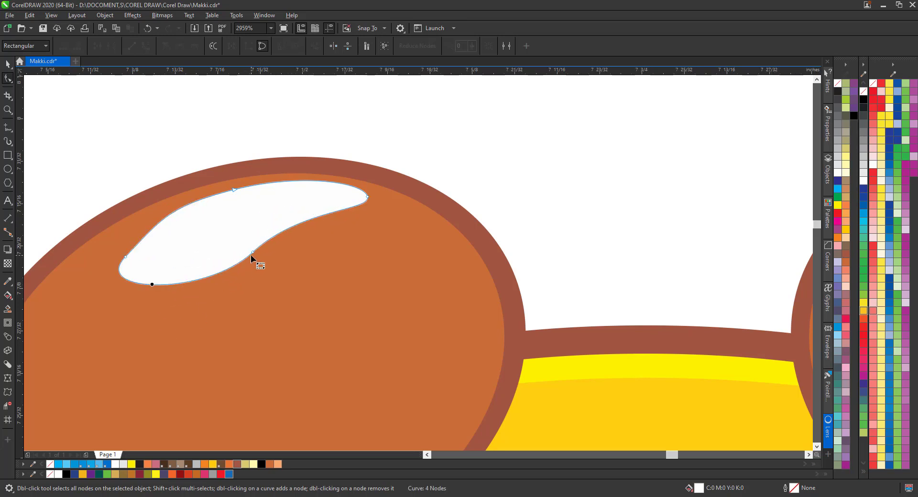
pyautogui.moveTo(254, 258); pyautogui.dragTo(194, 245)
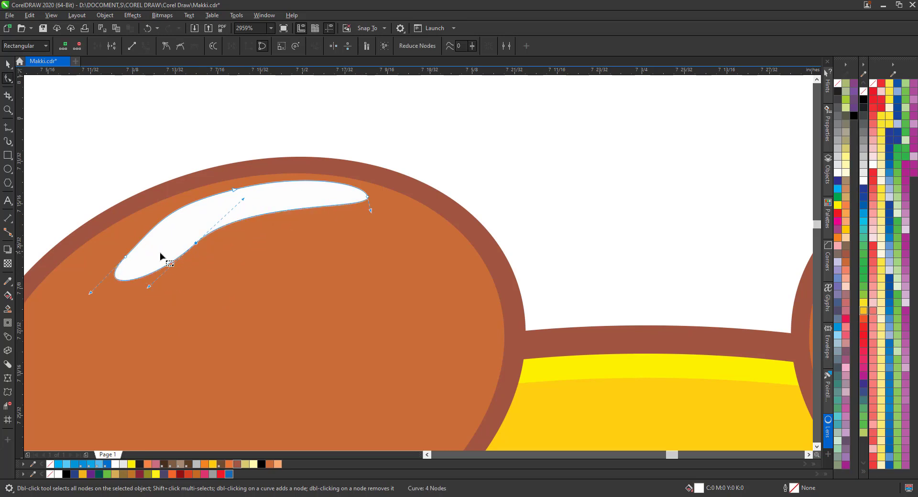
pyautogui.moveTo(125, 259); pyautogui.dragTo(118, 245)
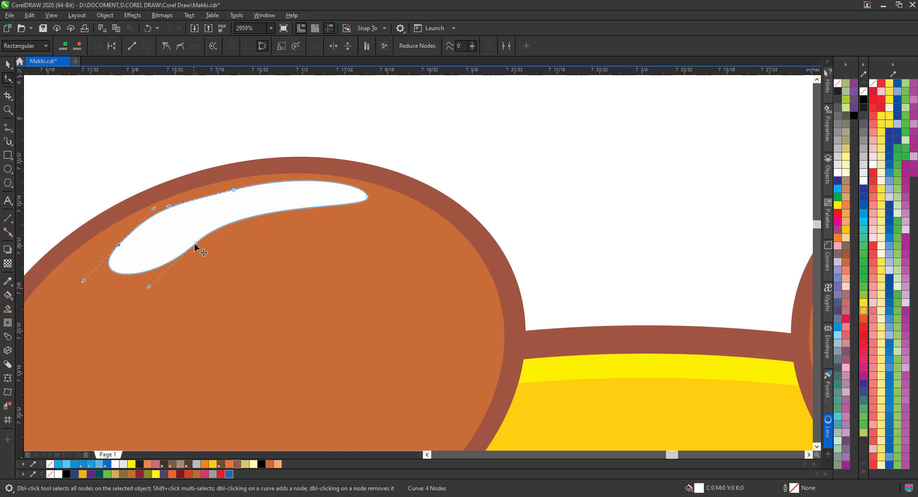
pyautogui.moveTo(196, 250); pyautogui.dragTo(196, 266)
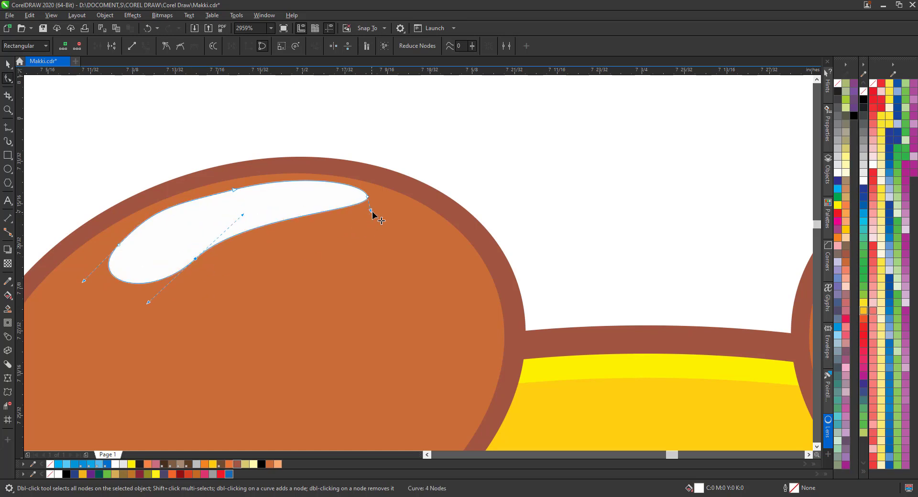
pyautogui.moveTo(369, 210); pyautogui.dragTo(296, 193)
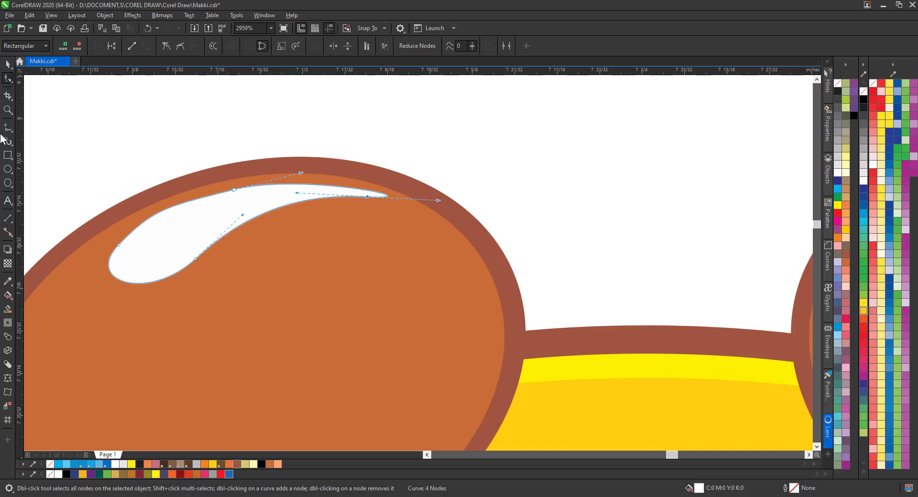
# Step: Copy the white highlight onto the right eye and mirror it horizontally
pyautogui.click(8, 109)
pyautogui.scroll(-3, 158, 151)
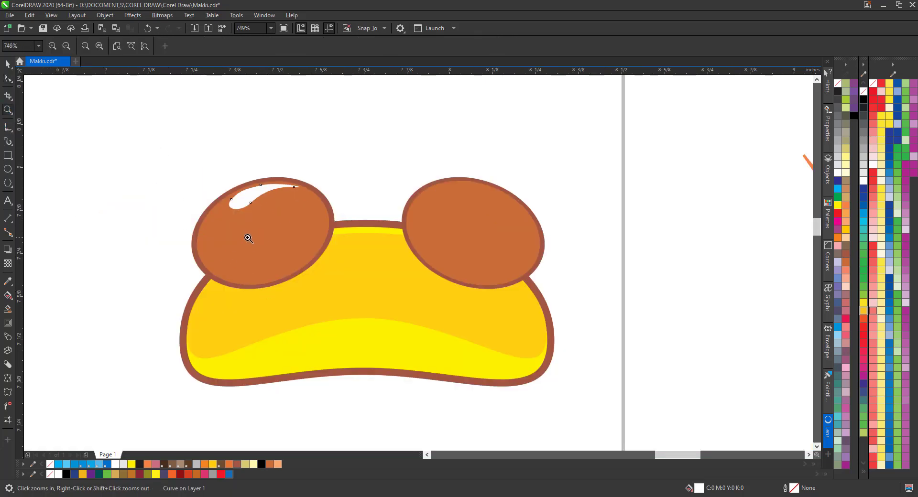
pyautogui.press('space')
pyautogui.moveTo(240, 199); pyautogui.dragTo(504, 204)
pyautogui.click(228, 45)
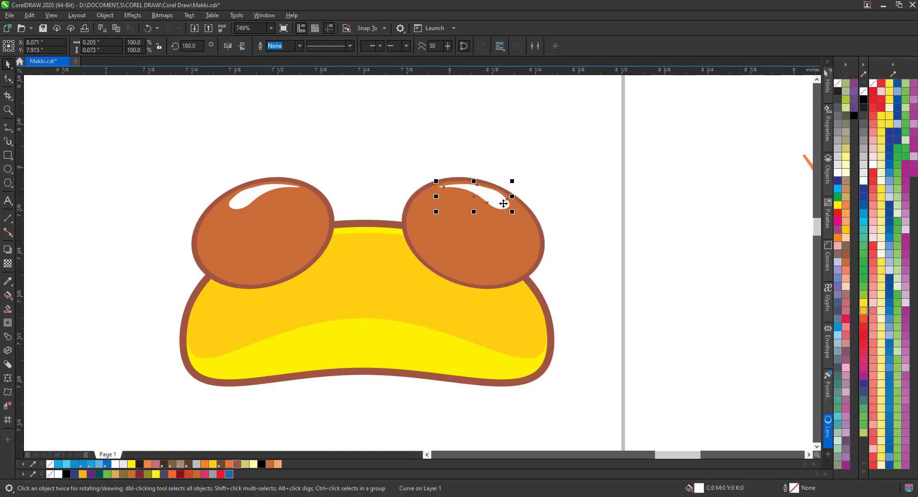
pyautogui.press('F10')
pyautogui.scroll(-3, 148, 172)
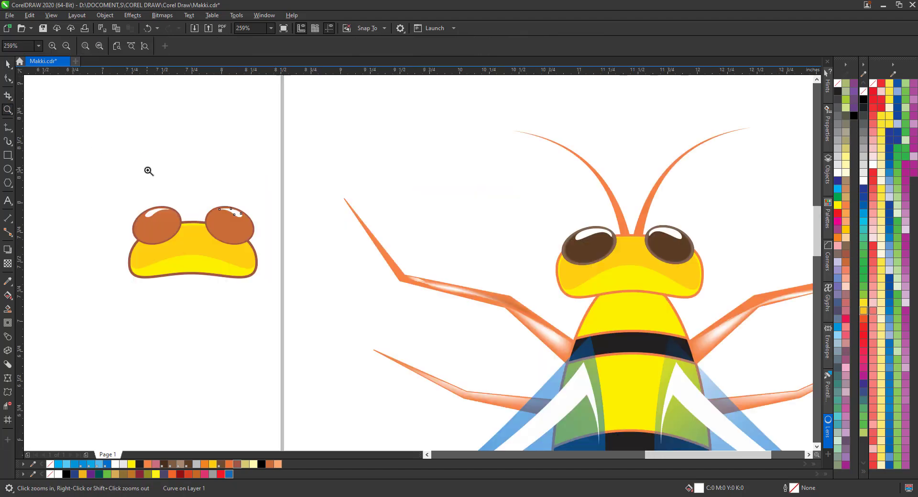
pyautogui.scroll(2, 62, 160)
pyautogui.click(7, 128)
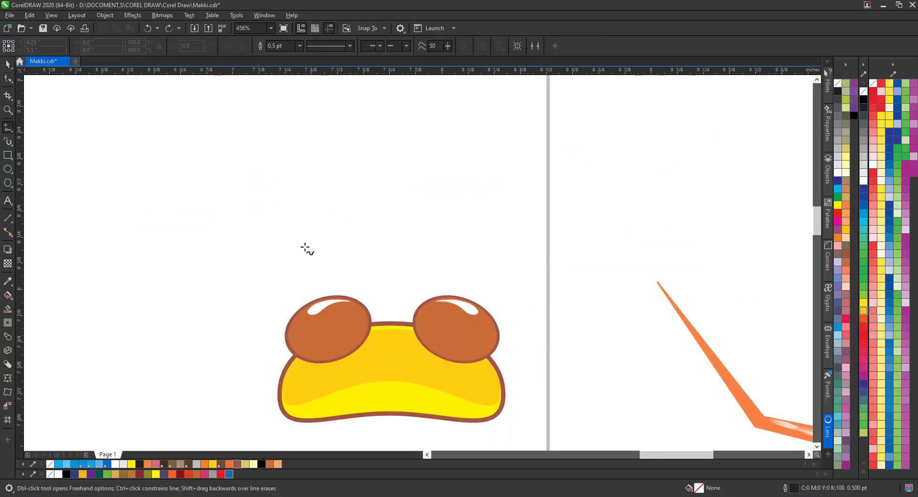
pyautogui.click(8, 110)
pyautogui.scroll(-2, 445, 277)
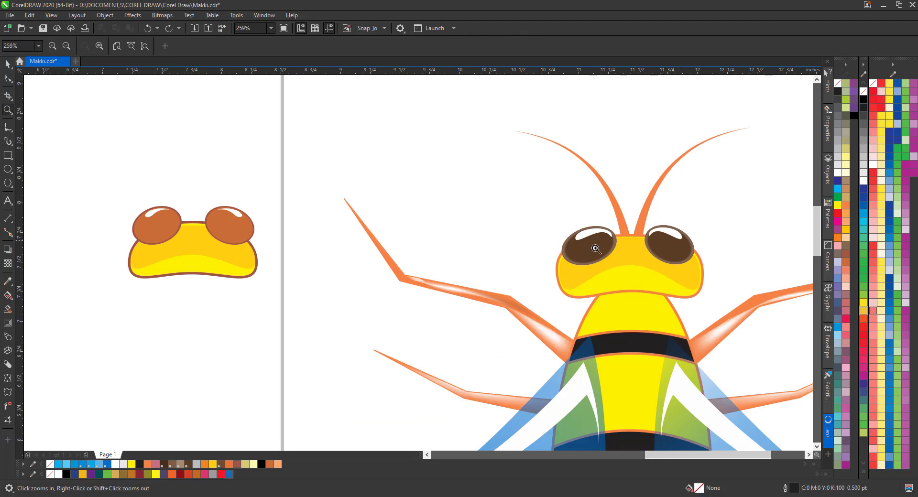
# Step: Draw a closed, narrow freehand triangle about 0.654 by 1.153 inches, rising from between the eyes to a tip at the upper right, and select it
pyautogui.moveTo(347, 272); pyautogui.dragTo(381, 296)
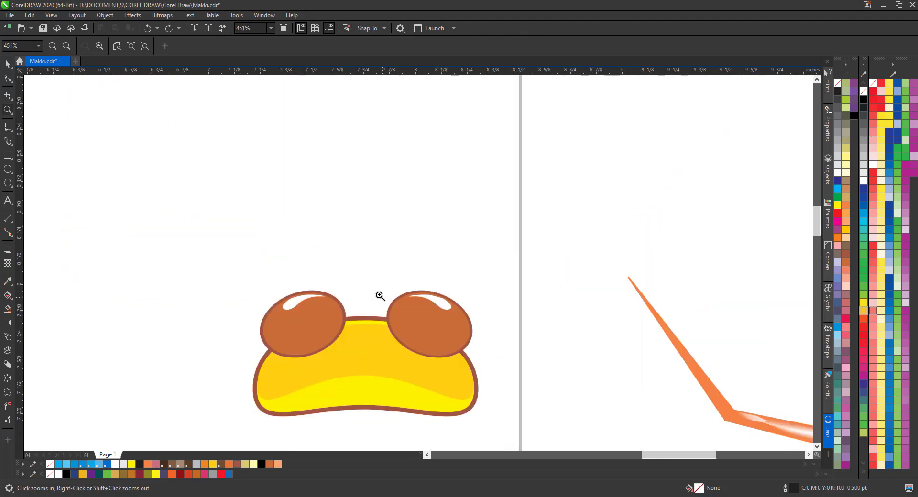
pyautogui.click(8, 128)
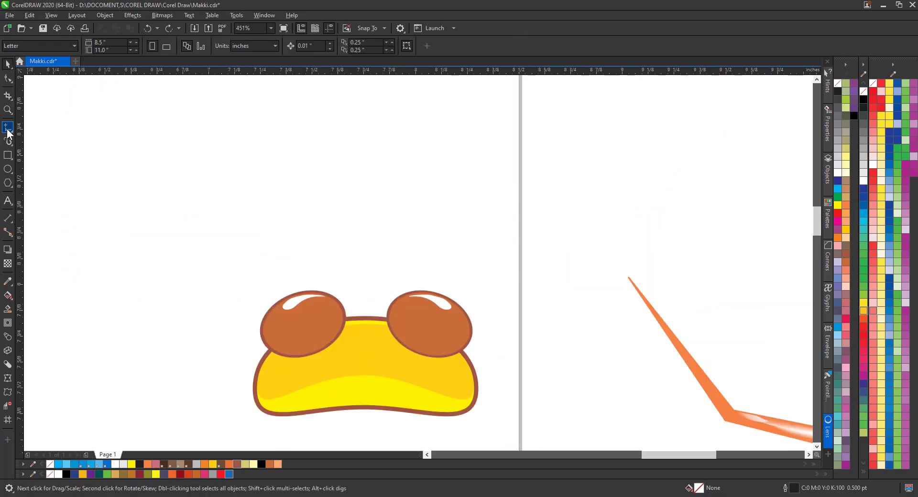
pyautogui.click(366, 330)
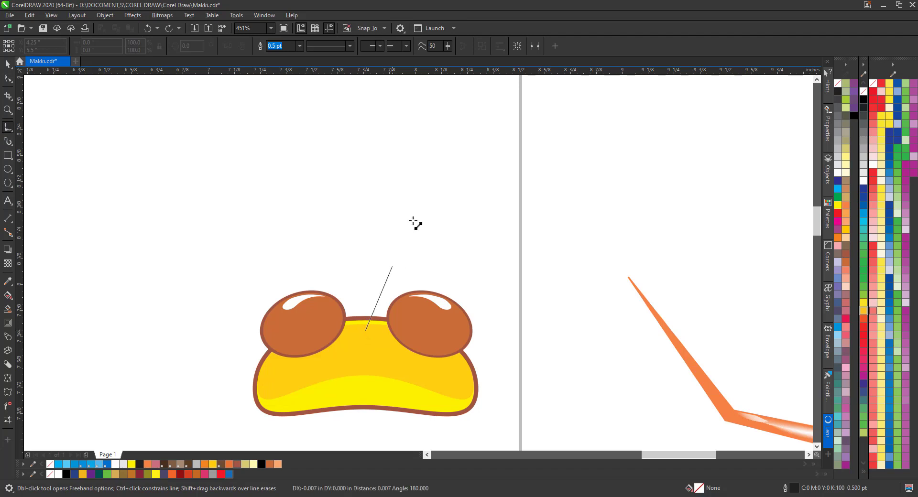
pyautogui.doubleClick(501, 91)
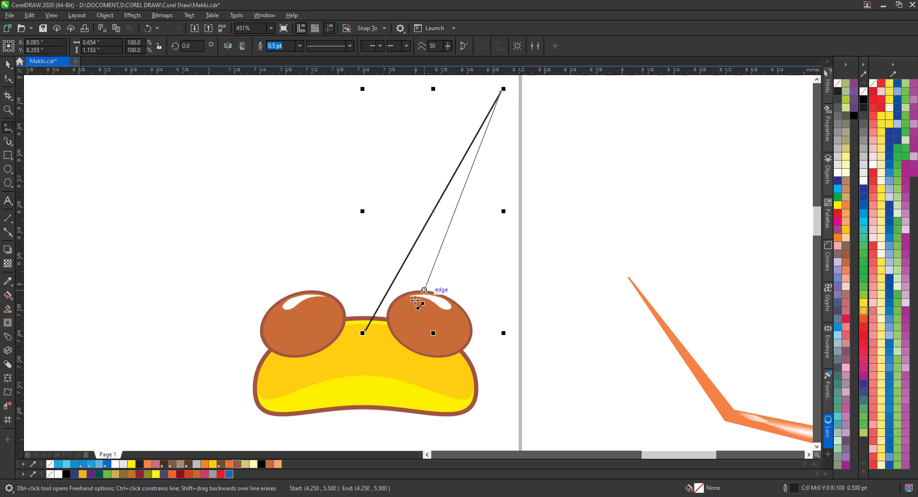
pyautogui.click(383, 329)
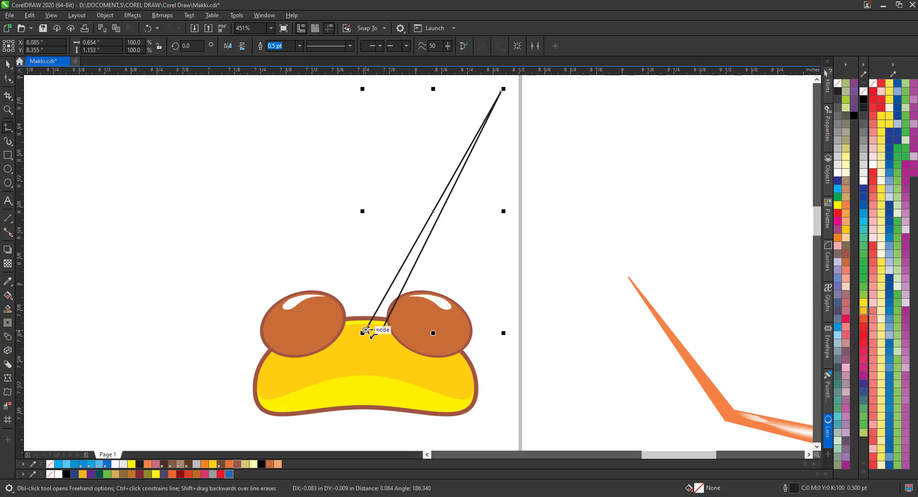
pyautogui.click(366, 330)
pyautogui.click(8, 63)
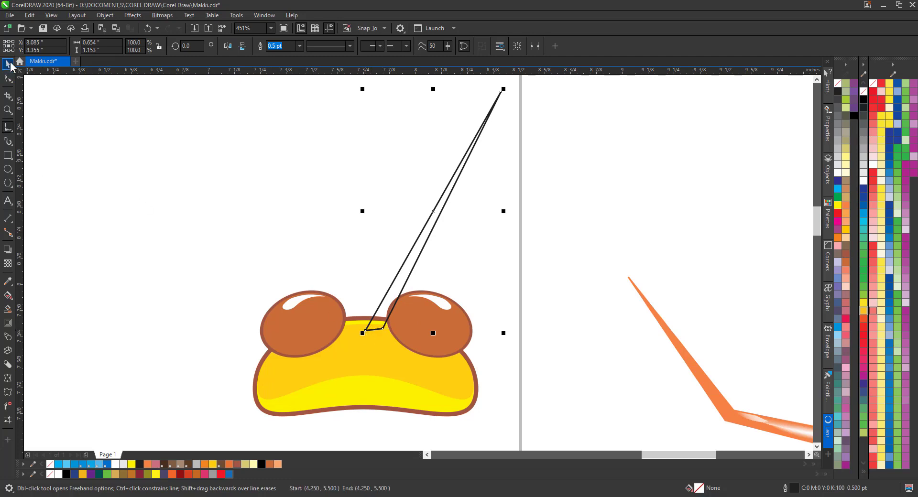
pyautogui.click(437, 245)
pyautogui.click(427, 220)
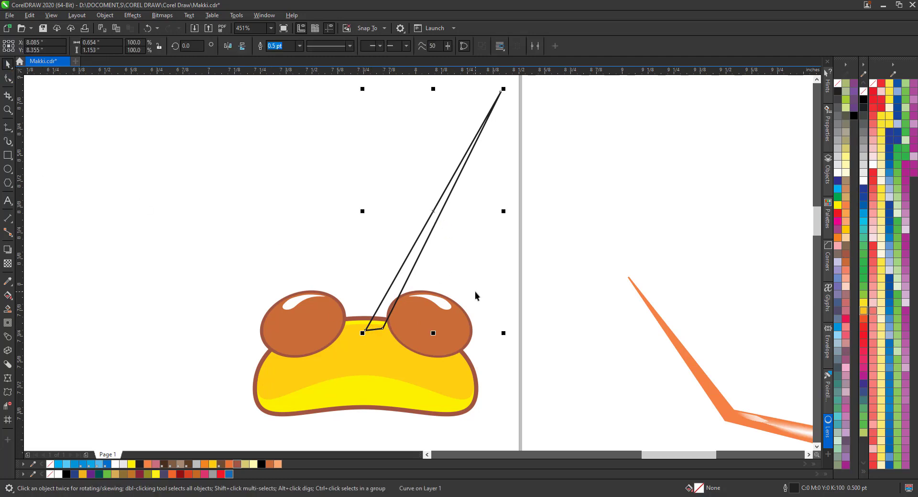
pyautogui.click(456, 230)
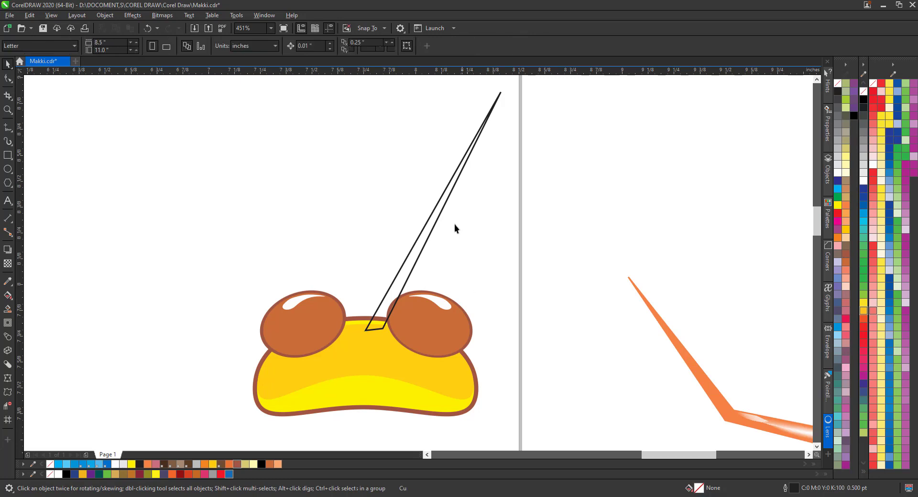
pyautogui.click(433, 214)
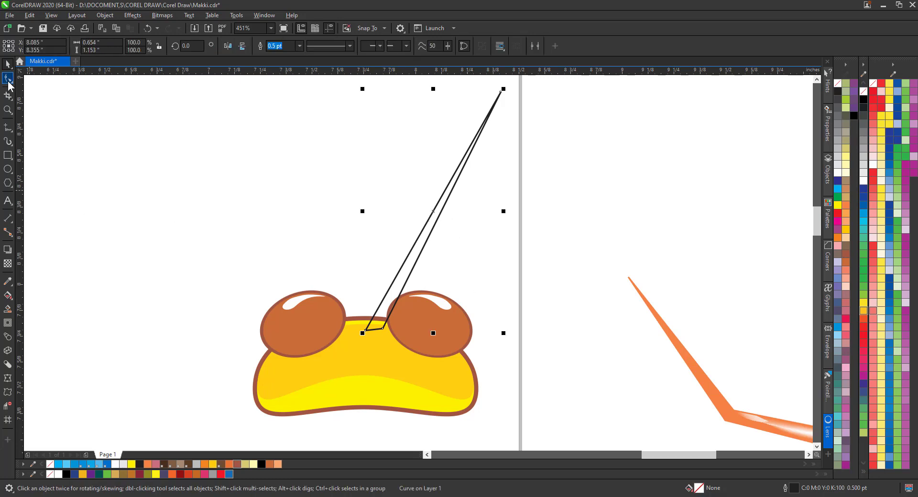
# Step: Convert the two long sides of the narrow triangle to curves and bend both toward the upper left into a slender curved antenna
pyautogui.click(8, 78)
pyautogui.click(431, 215)
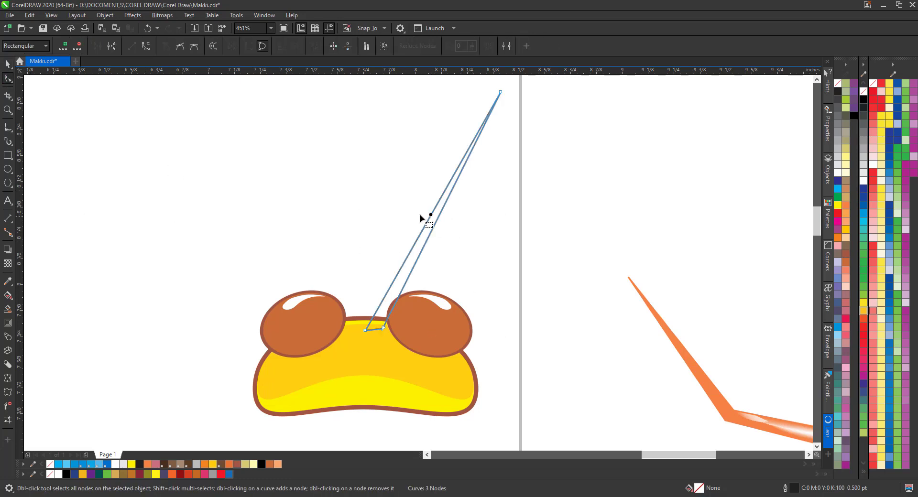
pyautogui.click(145, 46)
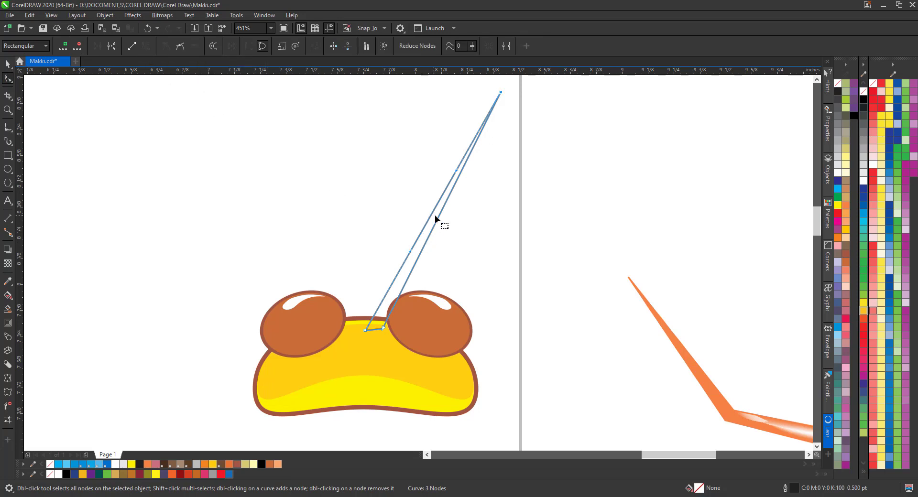
pyautogui.moveTo(433, 215); pyautogui.dragTo(414, 195)
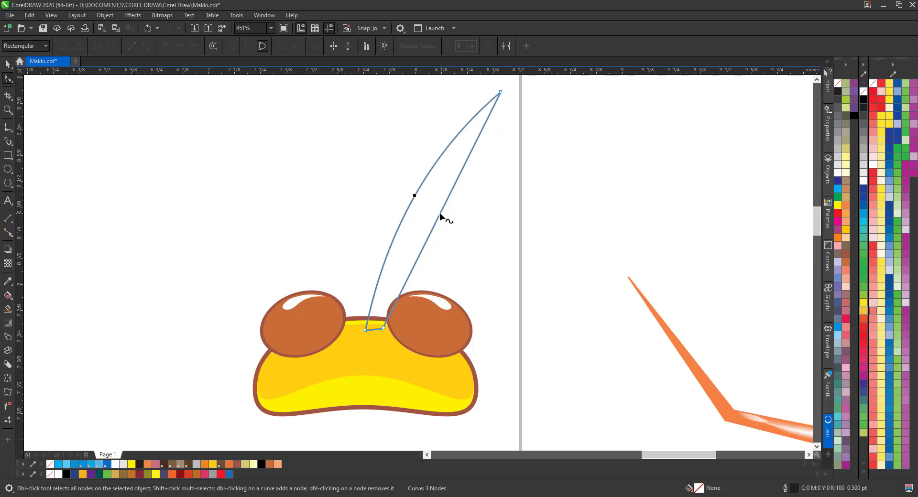
pyautogui.click(440, 214)
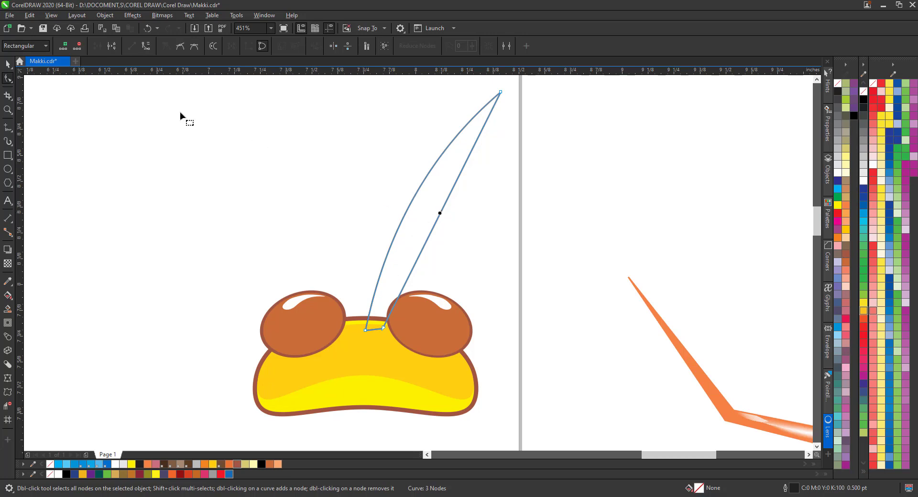
pyautogui.click(148, 48)
pyautogui.moveTo(441, 211); pyautogui.dragTo(424, 193)
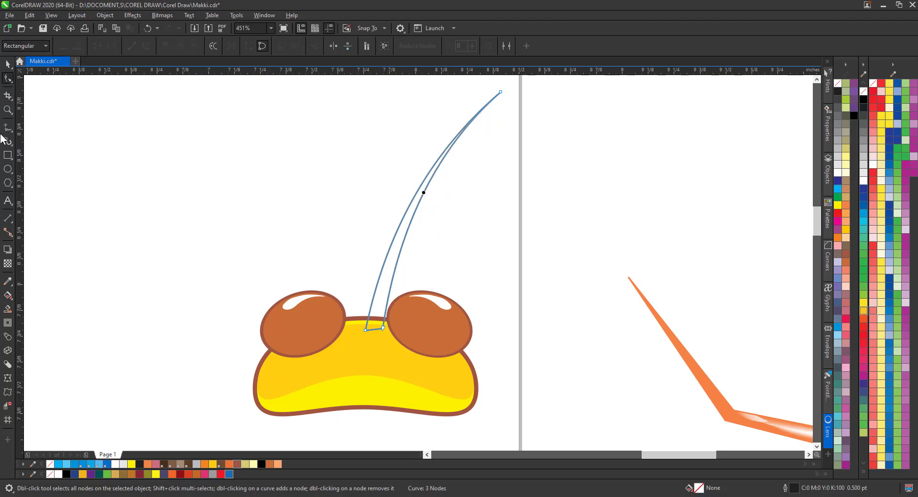
# Step: Rotate the antenna about 6.65 degrees clockwise and move it so its base sits beside the right eye
pyautogui.click(8, 110)
pyautogui.rightClick(271, 171)
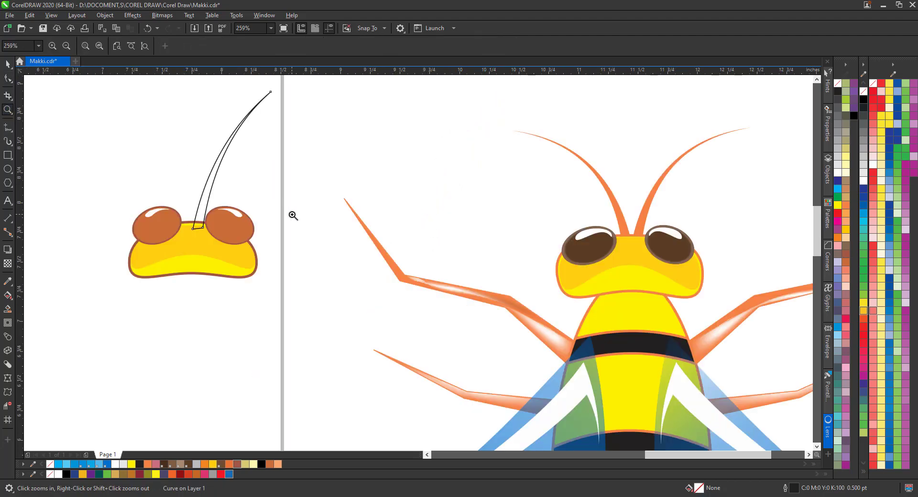
pyautogui.press('space')
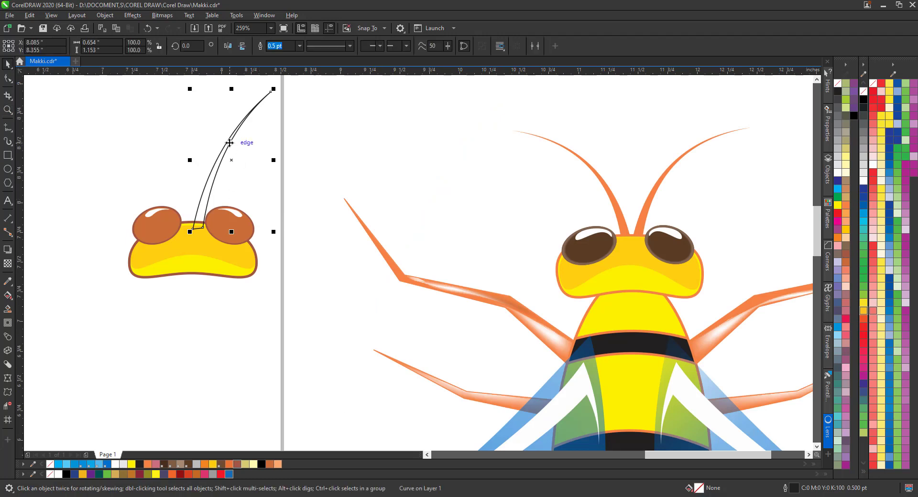
pyautogui.click(240, 138)
pyautogui.moveTo(277, 93); pyautogui.dragTo(286, 94)
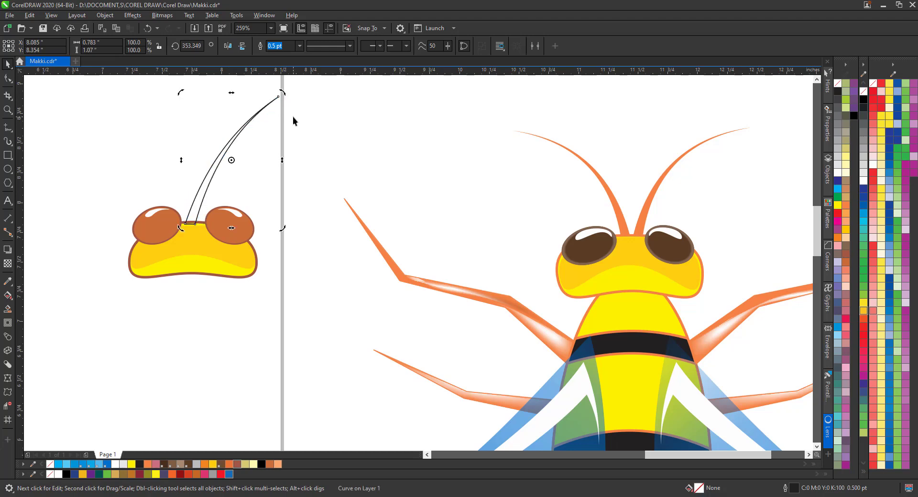
pyautogui.moveTo(224, 166); pyautogui.dragTo(241, 171)
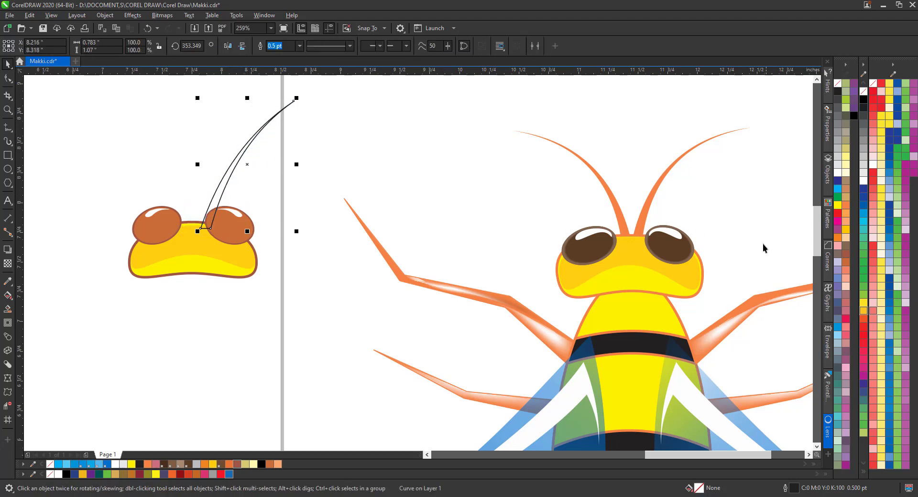
# Step: Fill the antenna with orange (C0 M60 Y100 K0), remove its outline and place it behind the head
pyautogui.click(837, 238)
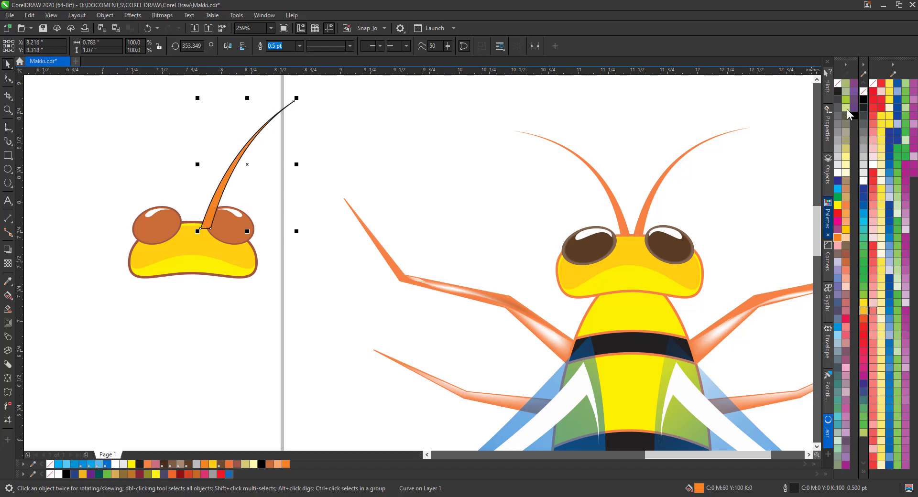
pyautogui.rightClick(837, 85)
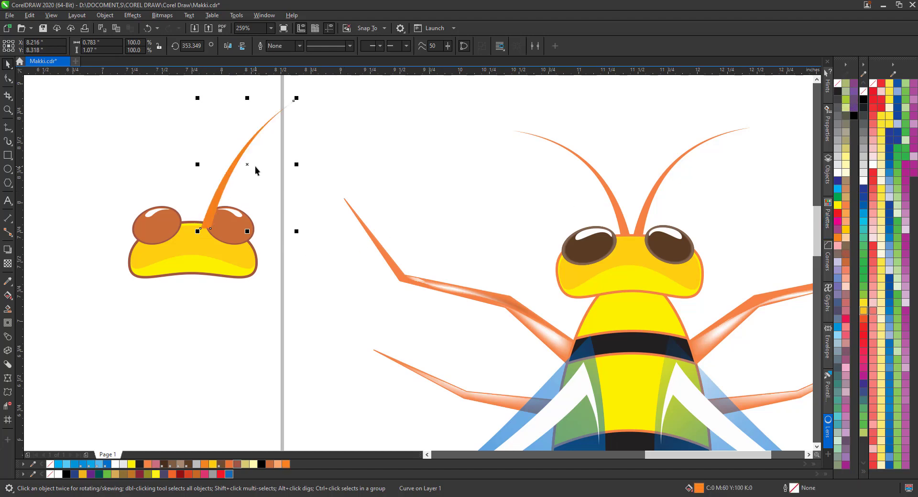
pyautogui.hotkey('ctrl', 'pagedown')
# Step: Copy the antenna, mirror it horizontally as the left antenna and send it behind the head
pyautogui.moveTo(225, 192); pyautogui.dragTo(197, 188)
pyautogui.rightClick(197, 187)
pyautogui.click(228, 46)
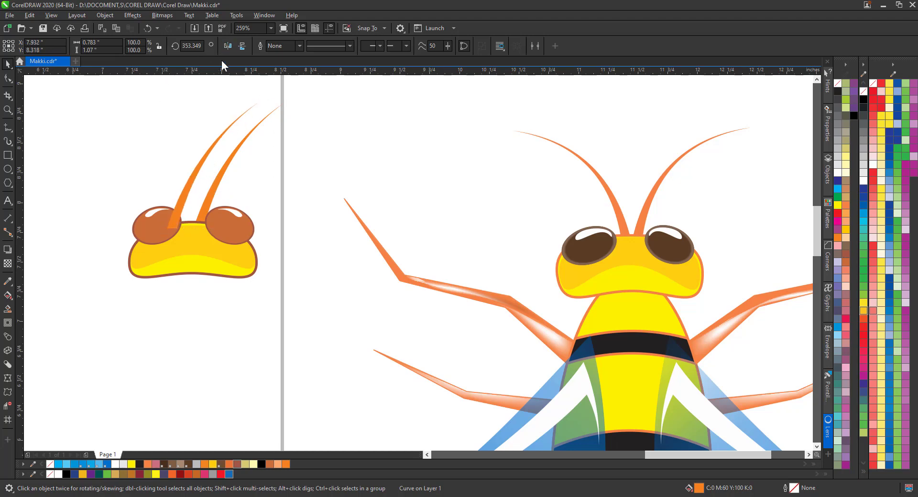
pyautogui.moveTo(247, 203); pyautogui.dragTo(183, 206)
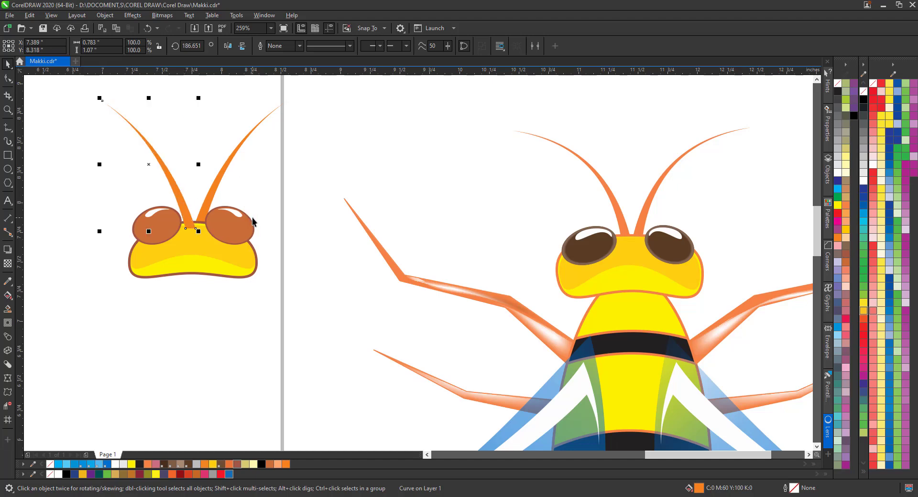
pyautogui.hotkey('shift', 'pagedown')
# Step: Select all the head and antenna objects and move them left, away from the page edge, making room for the body
pyautogui.click(8, 111)
pyautogui.rightClick(332, 266)
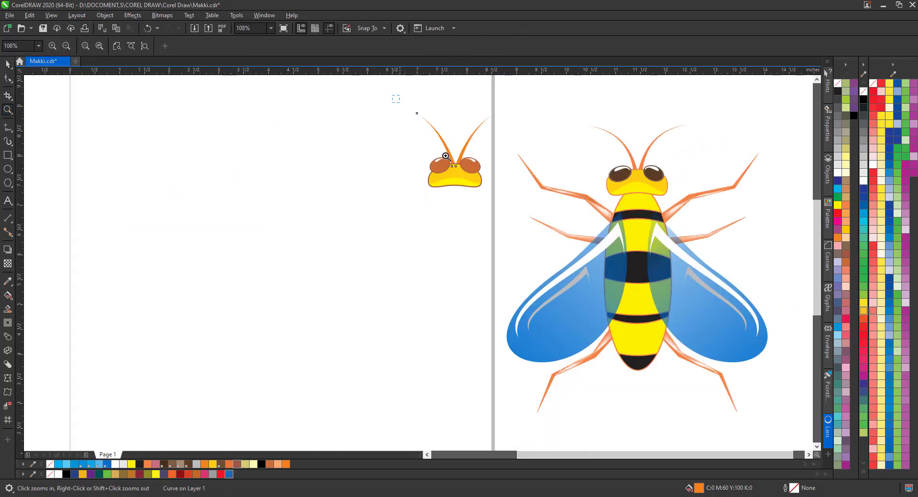
pyautogui.moveTo(396, 99); pyautogui.dragTo(771, 409)
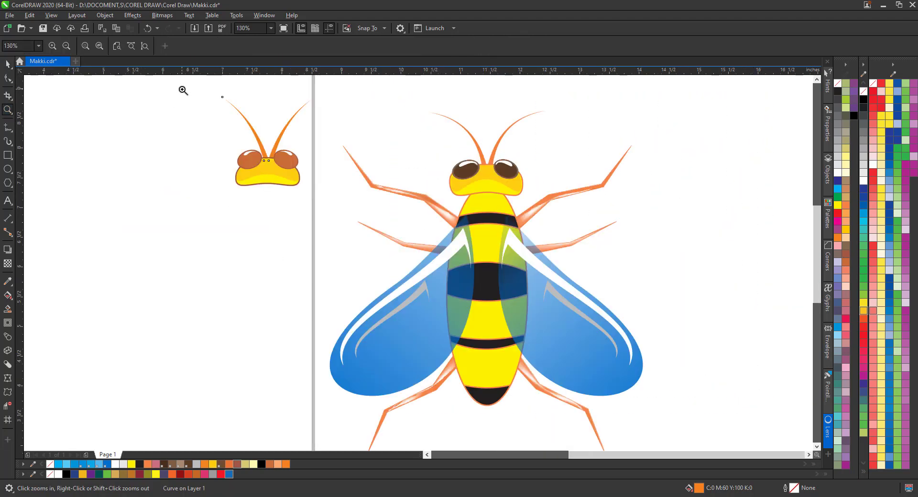
pyautogui.press('space')
pyautogui.moveTo(329, 215); pyautogui.dragTo(329, 214)
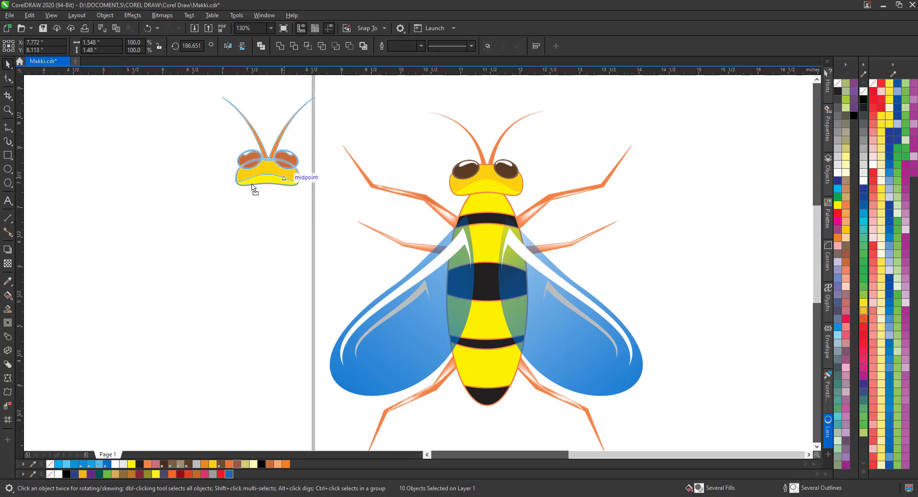
pyautogui.moveTo(258, 182); pyautogui.dragTo(164, 196)
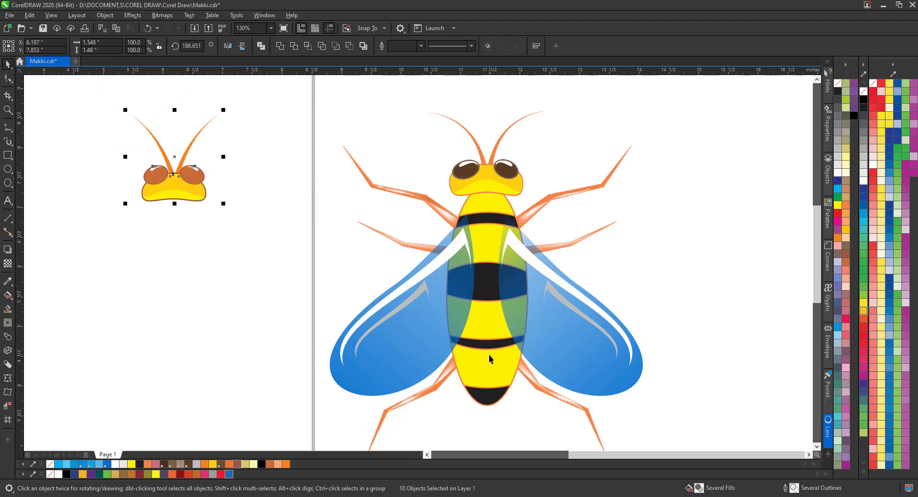
# Step: Draw a tall body ellipse about 1.374 by 3.946 inches below the head and centre it horizontally on the head
pyautogui.click(7, 169)
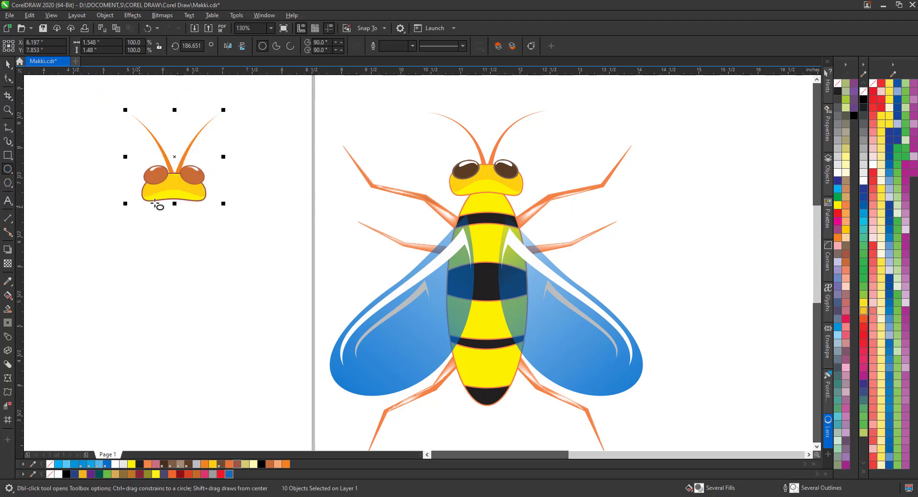
pyautogui.moveTo(159, 185); pyautogui.dragTo(242, 421)
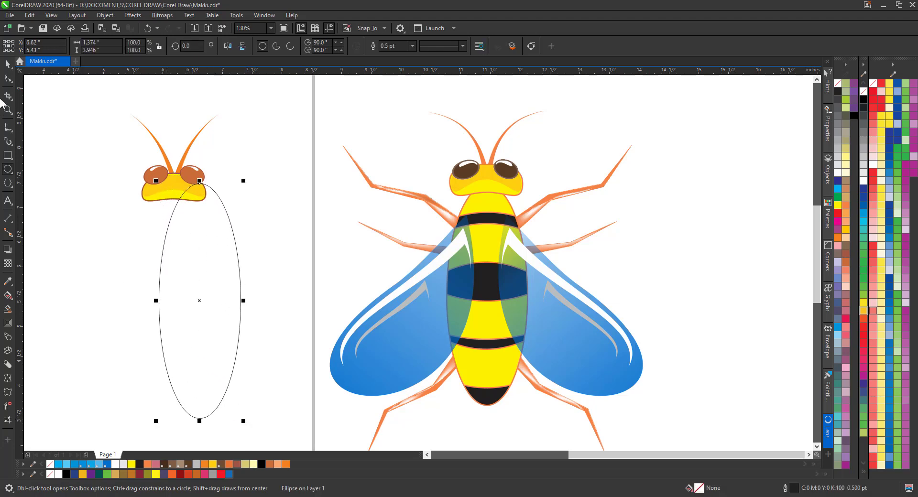
pyautogui.click(7, 65)
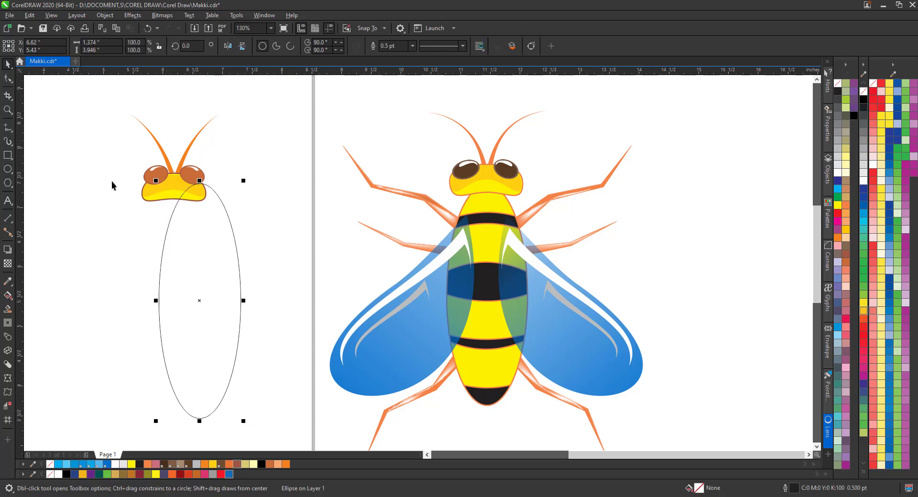
pyautogui.keyDown('shift'); pyautogui.click(168, 200); pyautogui.keyUp('shift')
pyautogui.moveTo(193, 229); pyautogui.dragTo(167, 229)
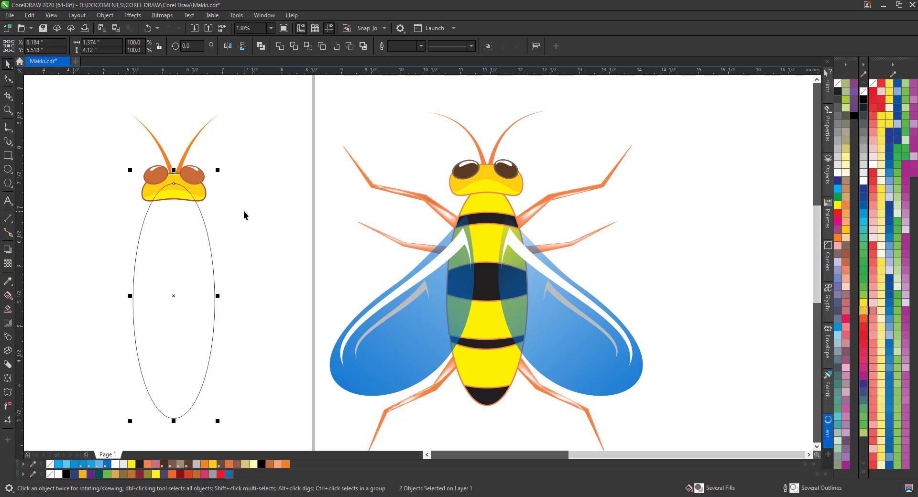
# Step: Move the body ellipse down slightly and shorten it from its lower end to about 3.705 inches high
pyautogui.click(192, 274)
pyautogui.moveTo(189, 276); pyautogui.dragTo(190, 287)
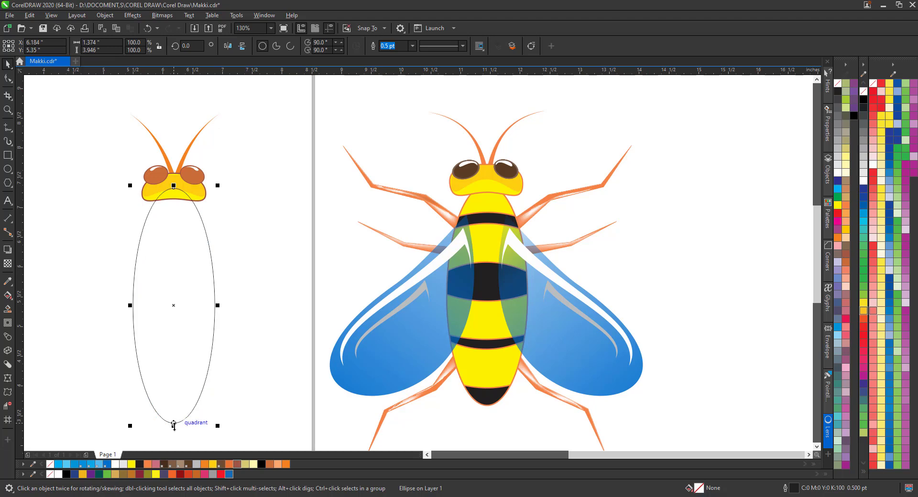
pyautogui.moveTo(173, 426); pyautogui.dragTo(176, 409)
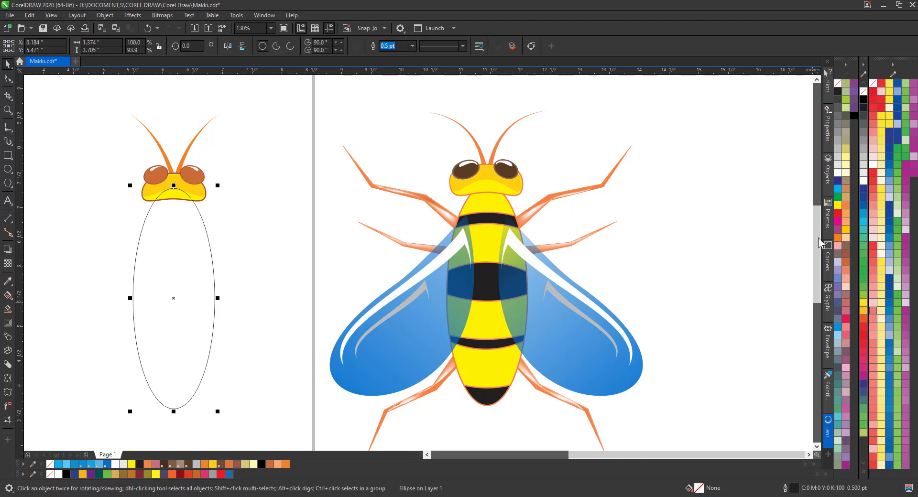
# Step: Fill the body ellipse with yellow (C0 M0 Y100 K0) and send it behind the head
pyautogui.click(838, 205)
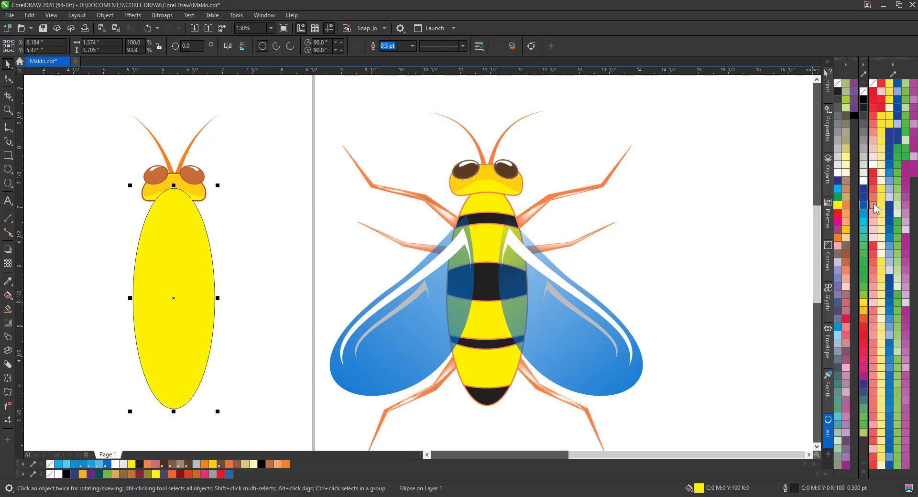
pyautogui.hotkey('shift', 'pagedown')
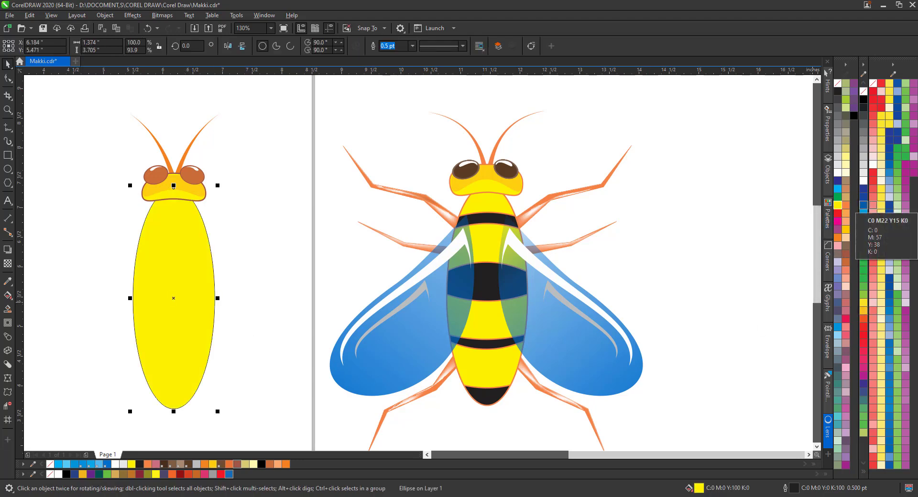
# Step: Group all the head, eye and antenna objects
pyautogui.click(315, 210)
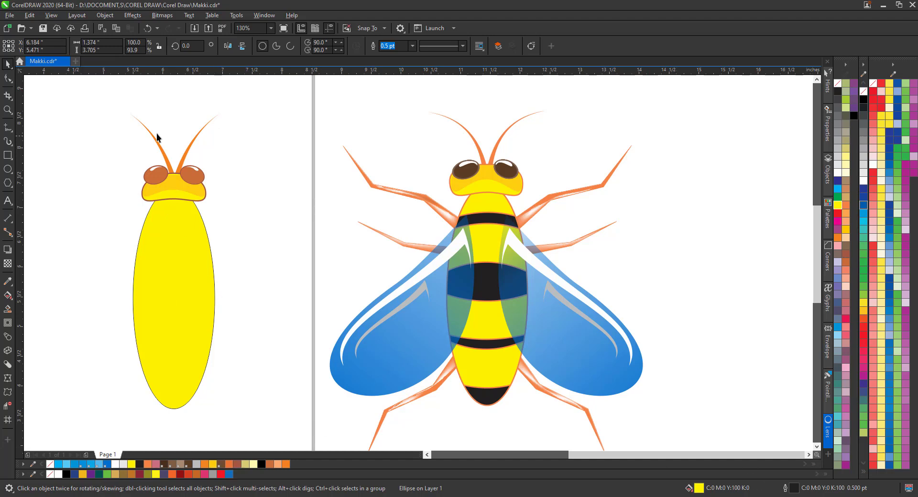
pyautogui.moveTo(267, 224); pyautogui.dragTo(267, 223)
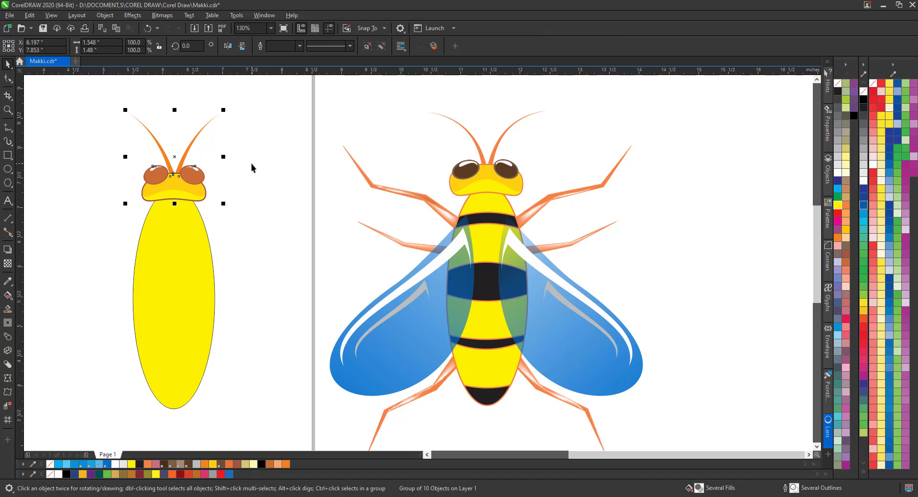
pyautogui.click(258, 185)
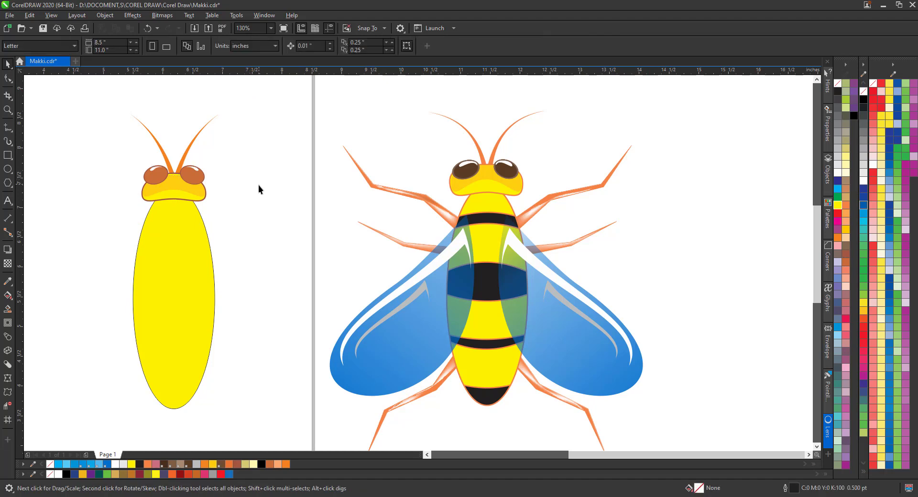
# Step: Draw a wide ellipse about 3.212 by 2.16 inches across the body and place a copy about 0.23 inches lower
pyautogui.click(7, 169)
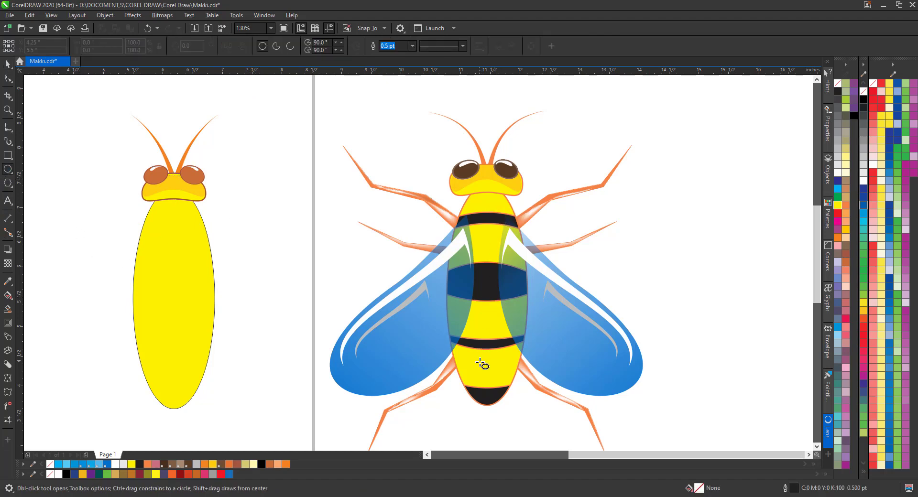
pyautogui.moveTo(80, 233); pyautogui.dragTo(269, 361)
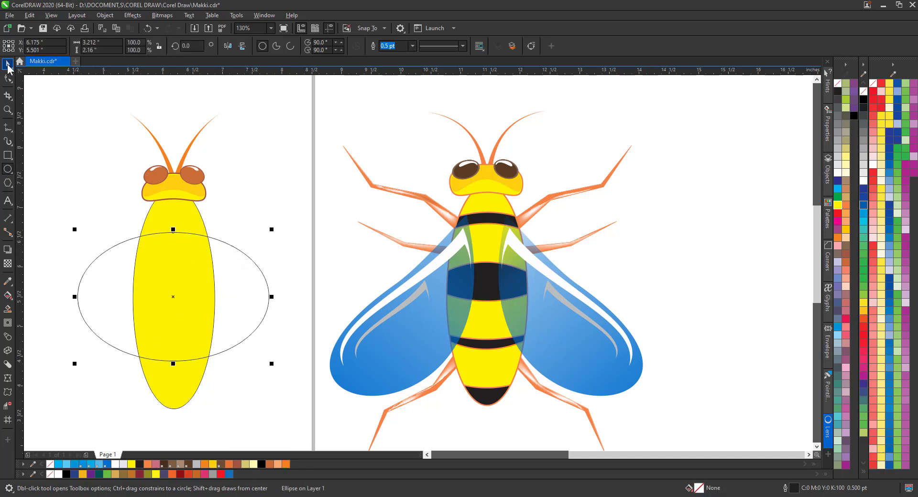
pyautogui.click(7, 66)
pyautogui.moveTo(268, 306); pyautogui.dragTo(270, 319)
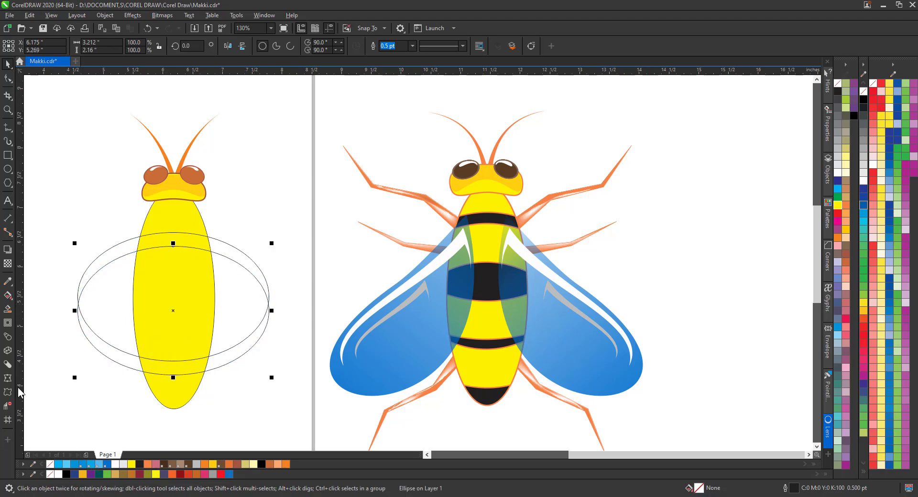
# Step: Use Smart Fill to create an orange (#EB7434) band across the upper body between the two wide ellipses
pyautogui.click(8, 309)
pyautogui.click(154, 242)
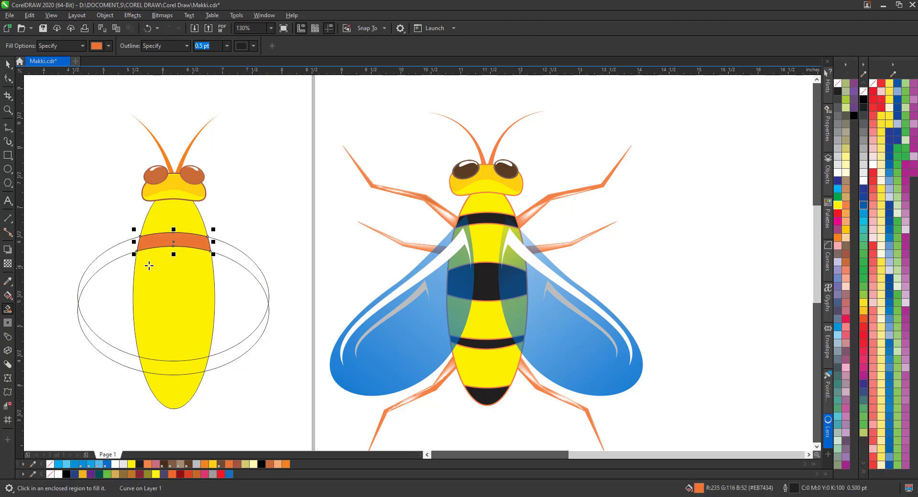
pyautogui.click(7, 64)
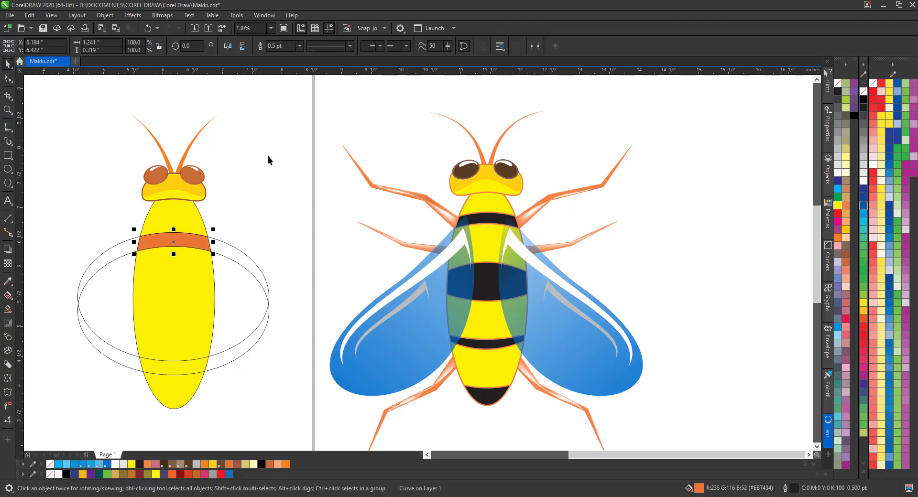
pyautogui.click(268, 155)
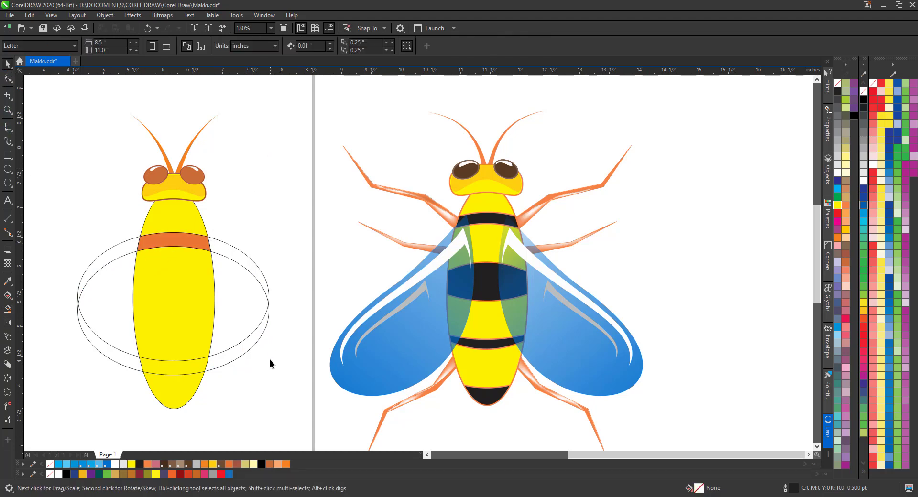
# Step: Move both wide ellipses up until they are offset by about 0.18 inches, and Smart Fill an orange (#EB7434) band between their lower arcs across the body
pyautogui.click(222, 353)
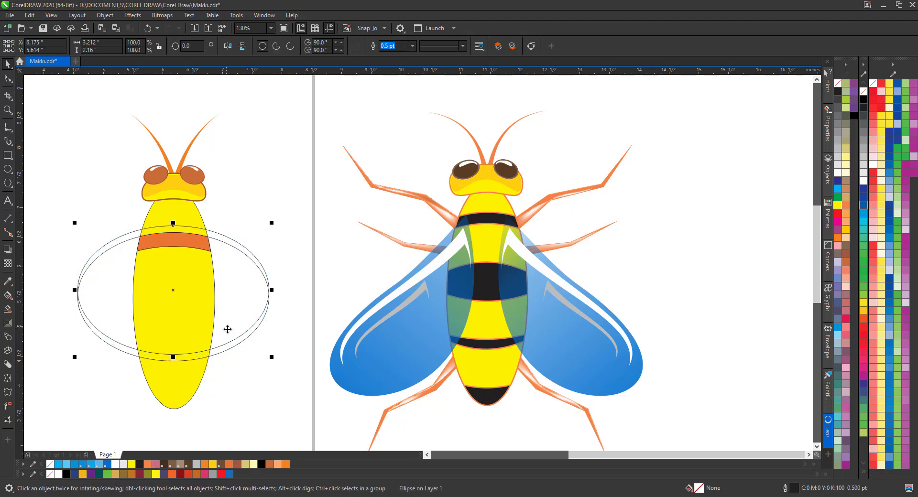
pyautogui.click(221, 355)
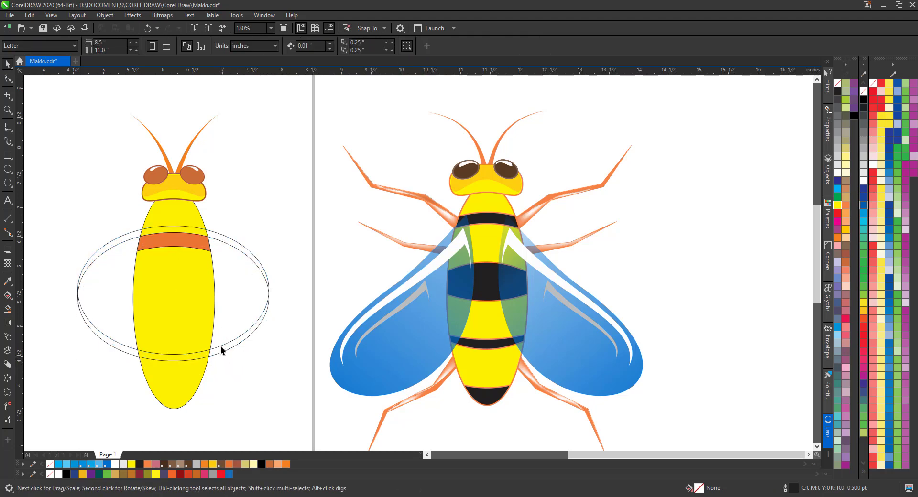
pyautogui.click(221, 348)
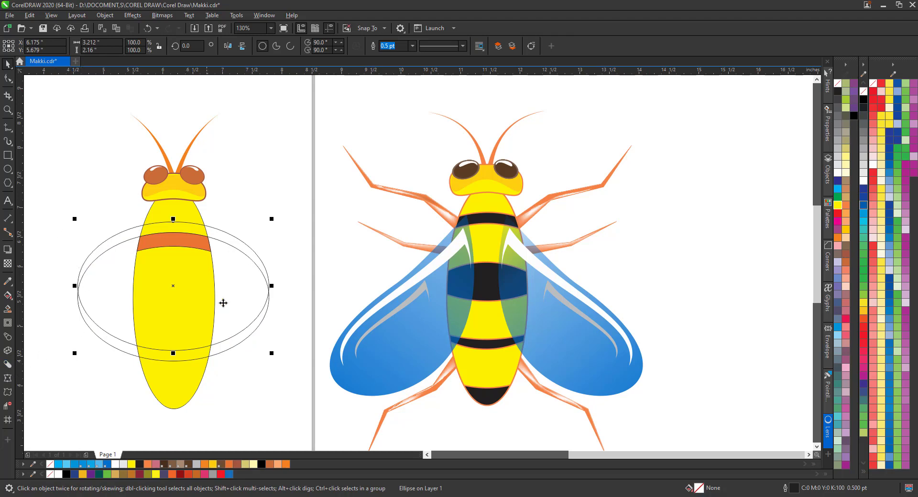
pyautogui.click(266, 342)
pyautogui.click(257, 334)
pyautogui.moveTo(255, 330); pyautogui.dragTo(257, 319)
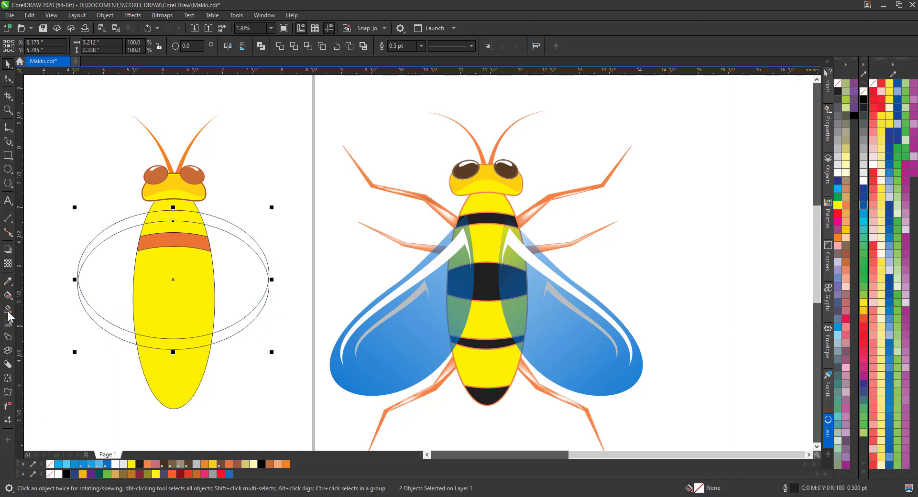
pyautogui.click(198, 343)
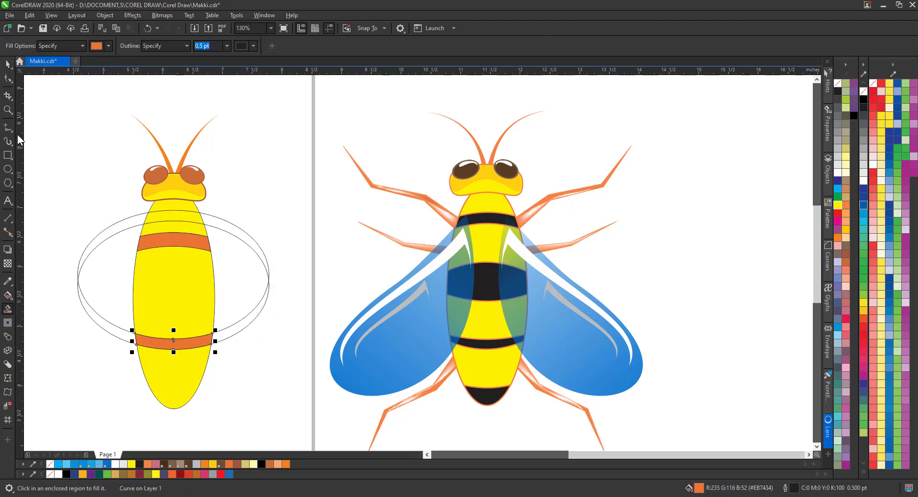
# Step: Delete the two wide construction ellipses around the body
pyautogui.click(8, 64)
pyautogui.moveTo(266, 306); pyautogui.dragTo(277, 311)
pyautogui.press('Delete')
pyautogui.click(262, 306)
pyautogui.press('Delete')
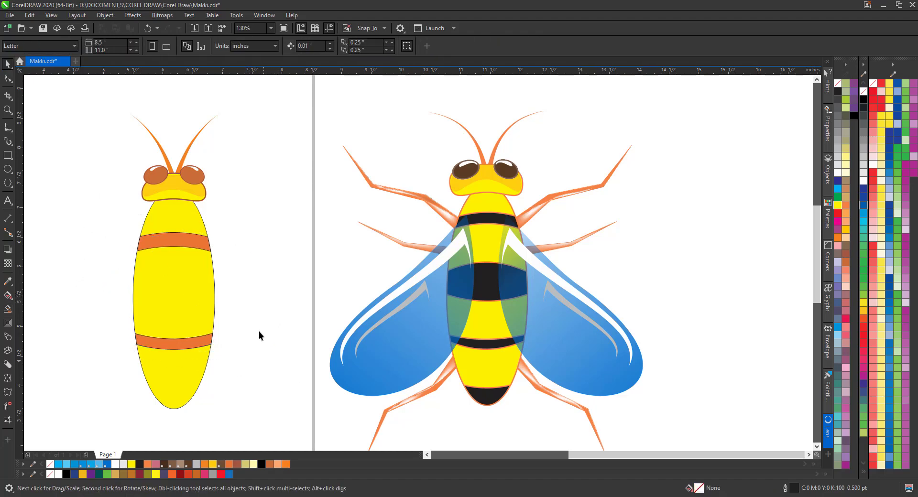
# Step: Draw an ellipse about 1.333 by 0.546 inches across the lower body and Smart Fill the tail tip below it with orange (#EB7434)
pyautogui.click(7, 263)
pyautogui.click(8, 169)
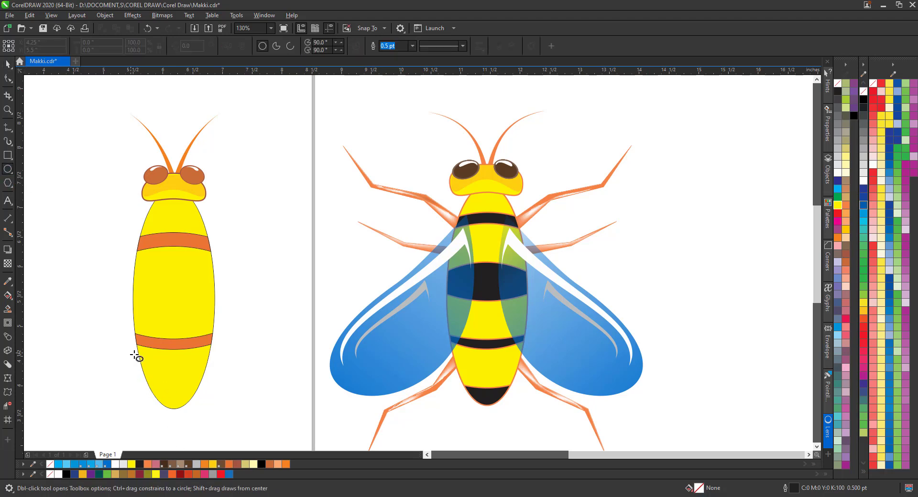
pyautogui.moveTo(133, 354); pyautogui.dragTo(213, 386)
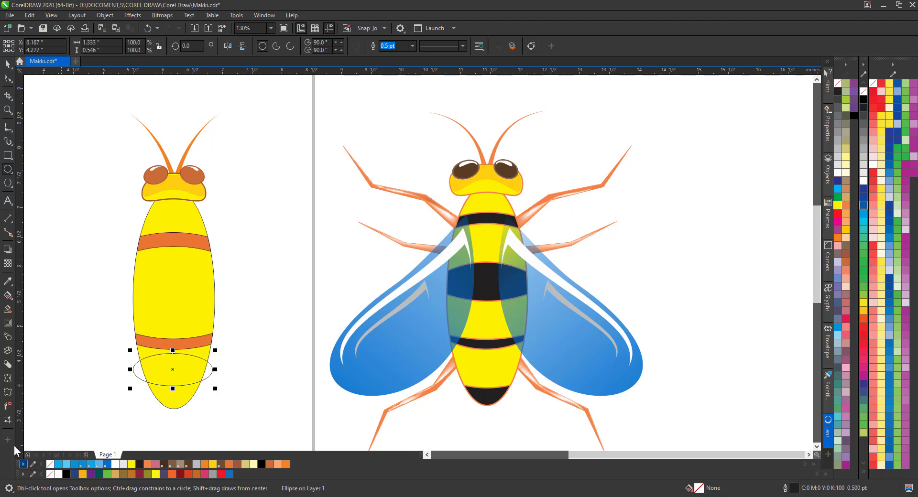
pyautogui.click(8, 309)
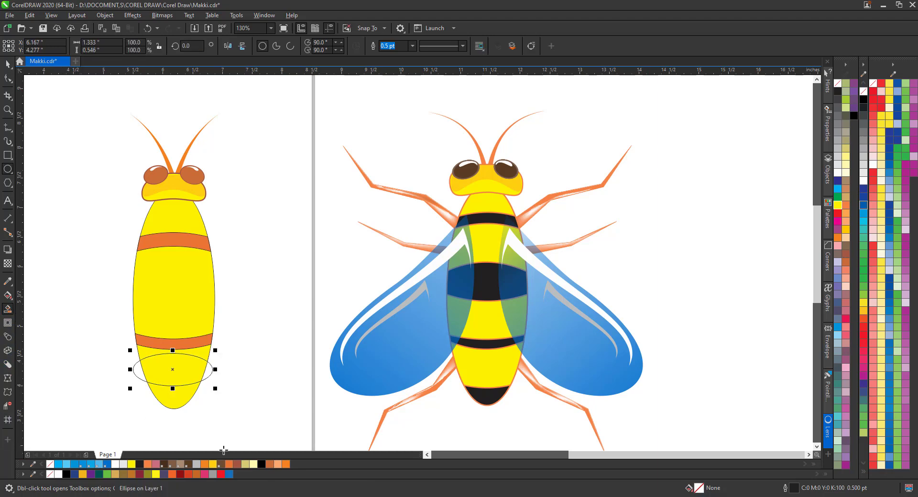
pyautogui.click(147, 391)
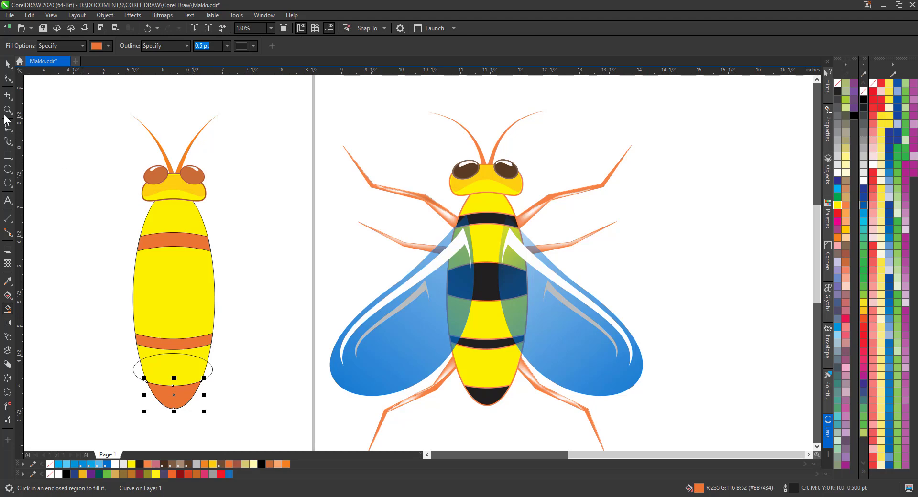
# Step: Move the small ellipse to the middle of the body, centre it there and enlarge it to about 1.919 by 0.651 inches
pyautogui.click(8, 64)
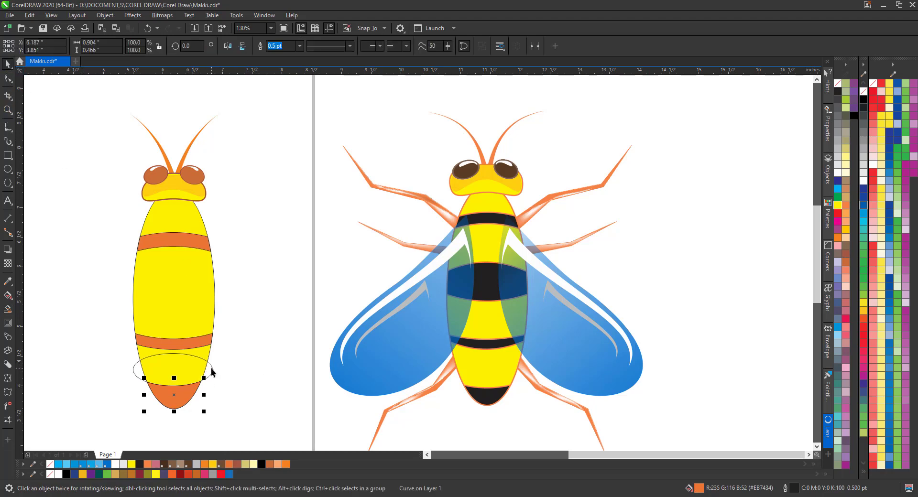
pyautogui.moveTo(211, 368); pyautogui.dragTo(232, 289)
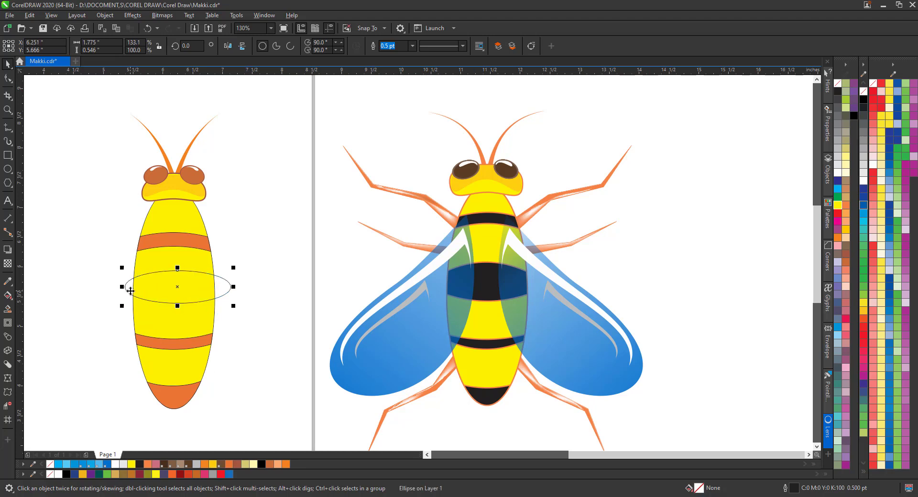
pyautogui.moveTo(122, 287); pyautogui.dragTo(115, 289)
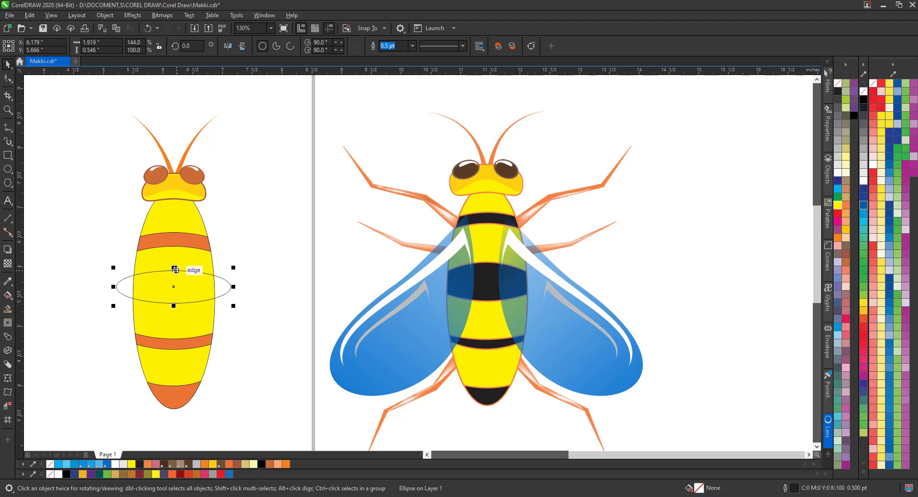
pyautogui.moveTo(175, 270); pyautogui.dragTo(178, 262)
pyautogui.moveTo(221, 290); pyautogui.dragTo(225, 306)
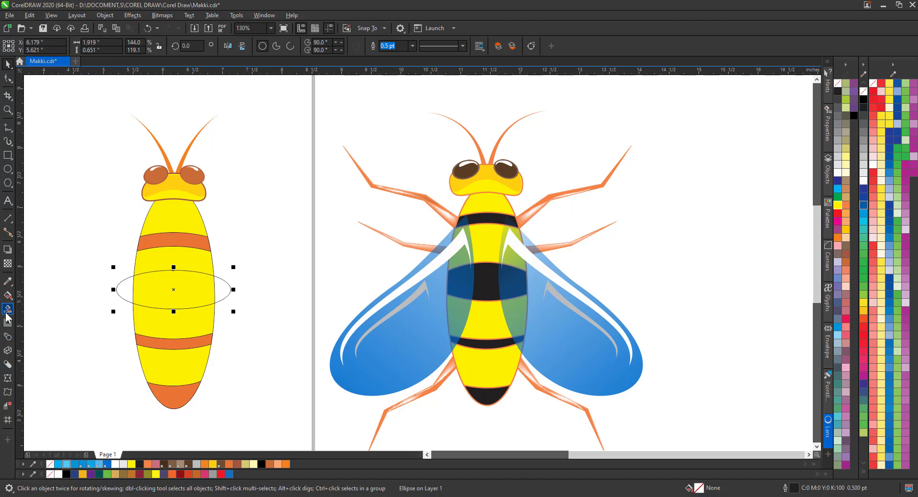
# Step: Smart Fill the middle body band inside the ellipse with orange (#EB7434) and delete the construction ellipse
pyautogui.click(7, 312)
pyautogui.click(207, 291)
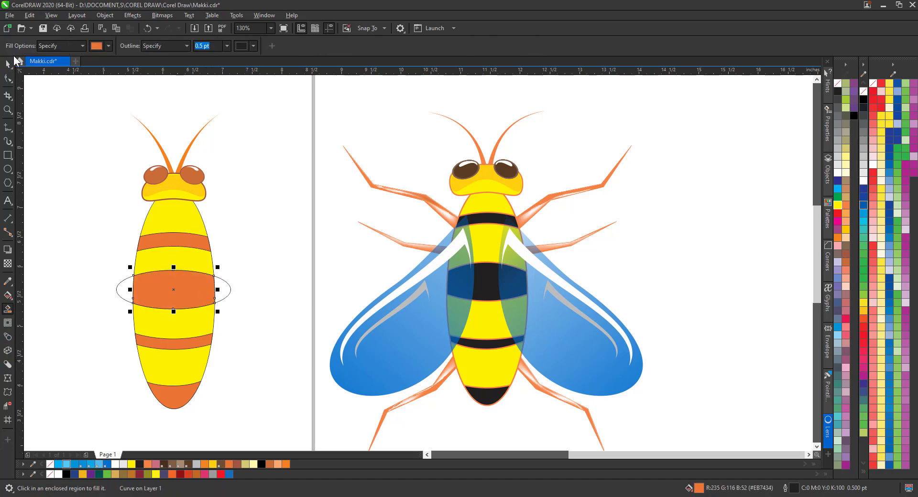
pyautogui.click(8, 64)
pyautogui.moveTo(226, 290); pyautogui.dragTo(250, 286)
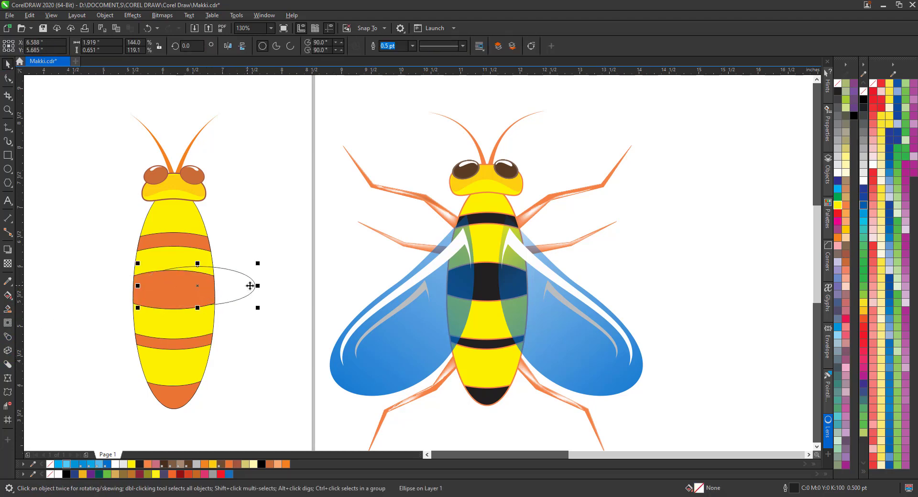
pyautogui.press('Delete')
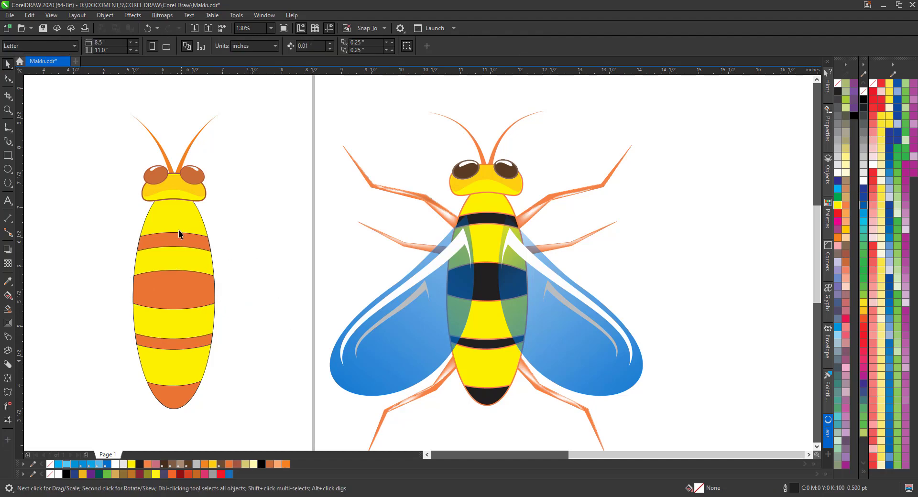
# Step: Fill the three body bands and the tail tip with black (C100 M100 Y100 K100)
pyautogui.click(178, 240)
pyautogui.keyDown('shift'); pyautogui.click(185, 292); pyautogui.keyUp('shift')
pyautogui.keyDown('shift'); pyautogui.click(185, 344); pyautogui.keyUp('shift')
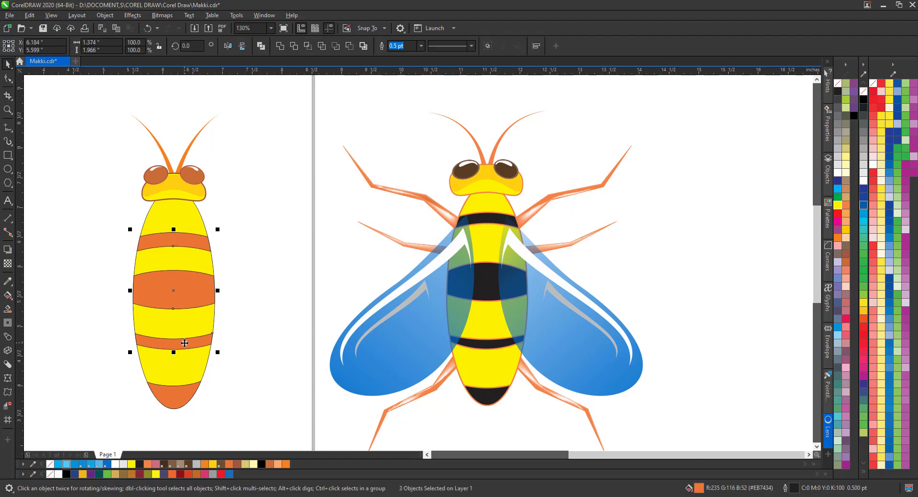
pyautogui.keyDown('shift'); pyautogui.click(175, 408); pyautogui.keyUp('shift')
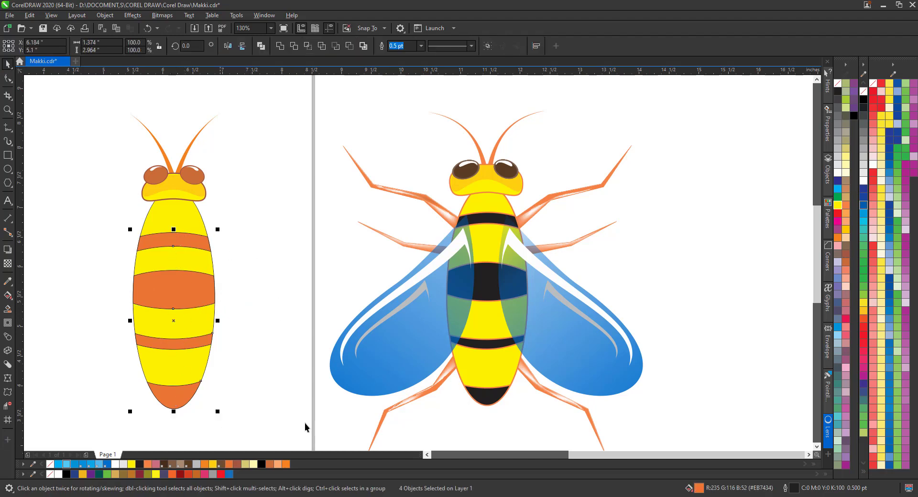
pyautogui.click(854, 116)
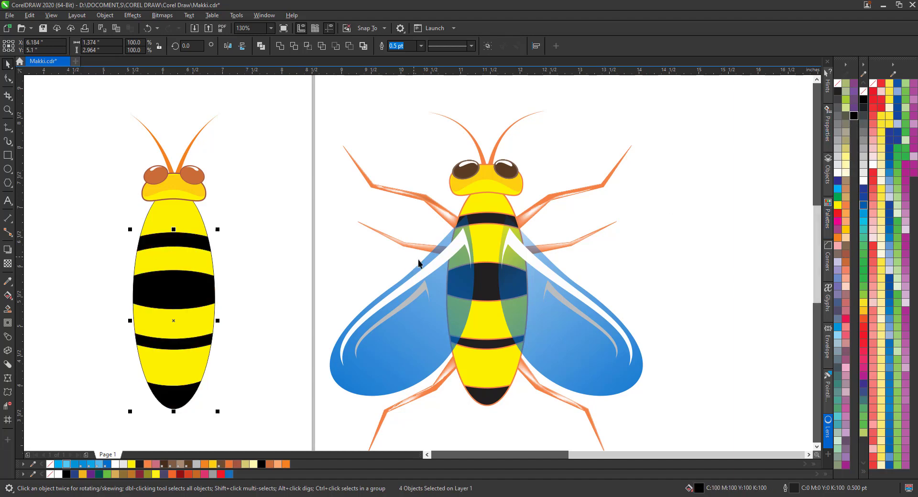
# Step: Give the black bands and tail tip an orange (C0 M60 Y100 K0) outline with a heavier width
pyautogui.rightClick(837, 238)
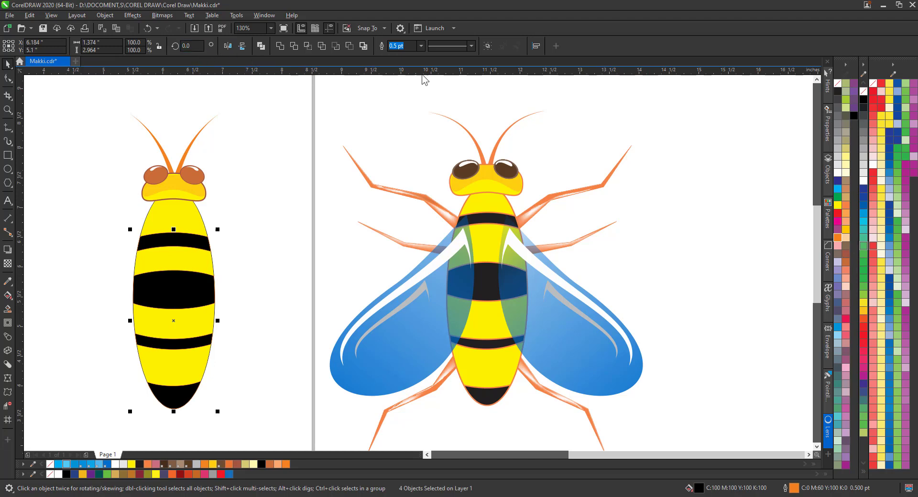
pyautogui.click(424, 46)
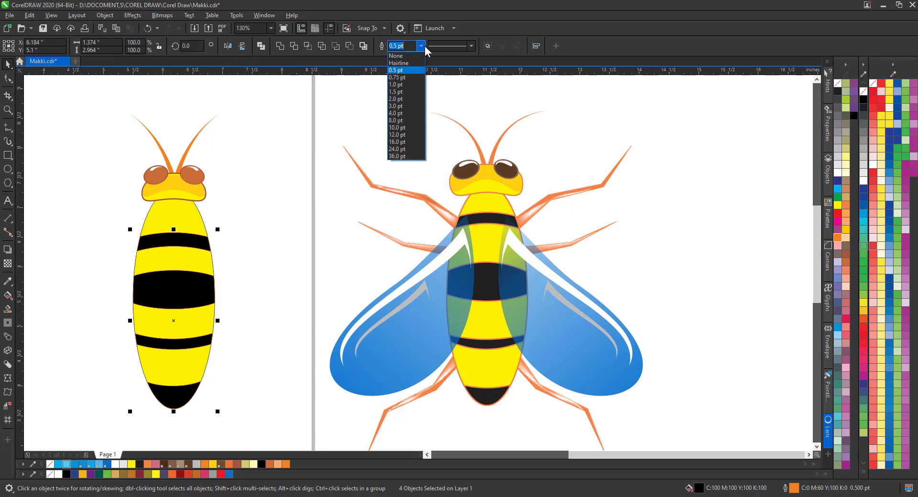
pyautogui.click(406, 87)
pyautogui.click(277, 210)
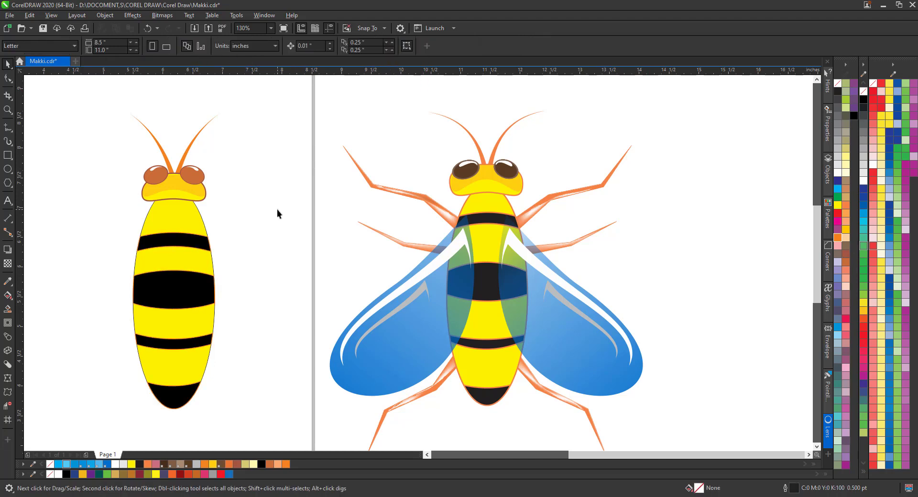
# Step: Outline the yellow body ellipse in orange (C0 M60 Y100 K0) and make that outline thicker
pyautogui.click(156, 223)
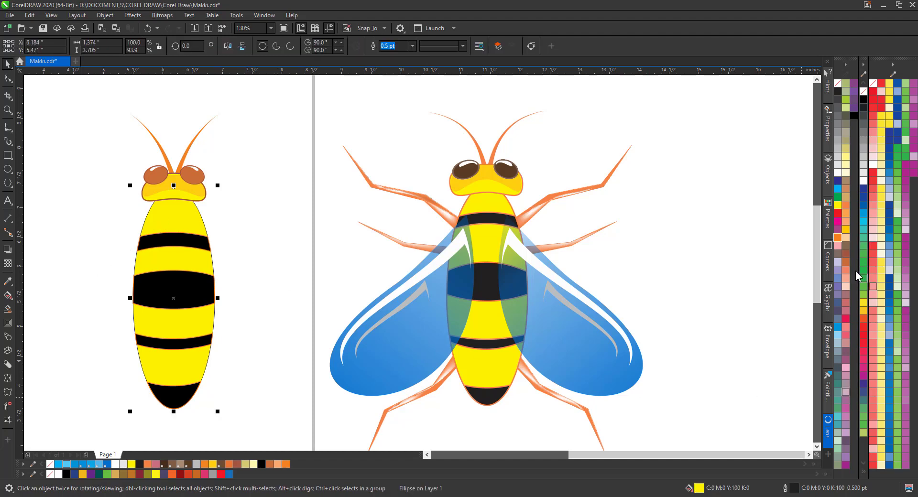
pyautogui.rightClick(837, 238)
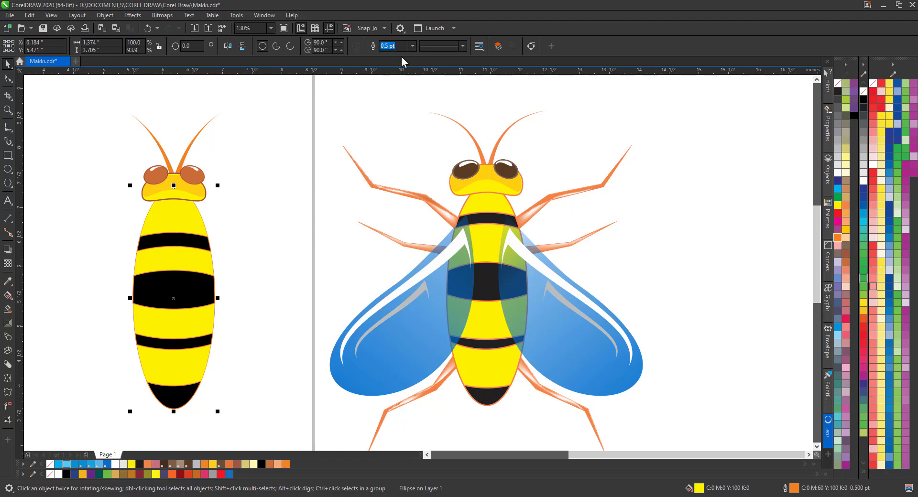
pyautogui.click(411, 47)
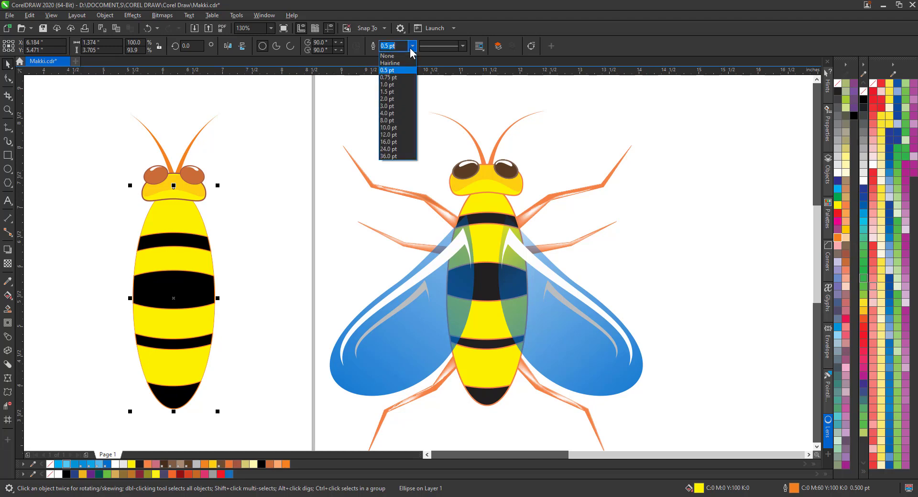
pyautogui.click(390, 91)
pyautogui.click(254, 217)
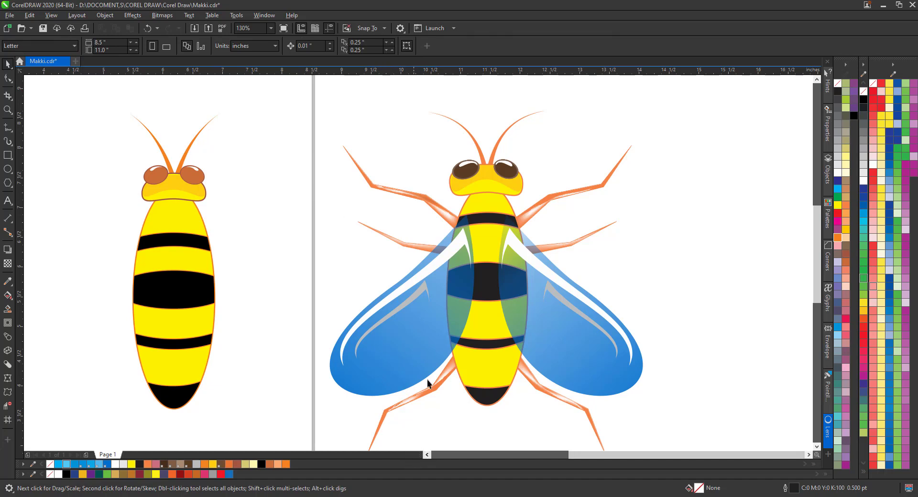
# Step: Draw a closed, straight-sided bent front leg about 2.193 by 1.261 inches with the Freehand tool, running from the upper body to a pointed tip
pyautogui.click(8, 127)
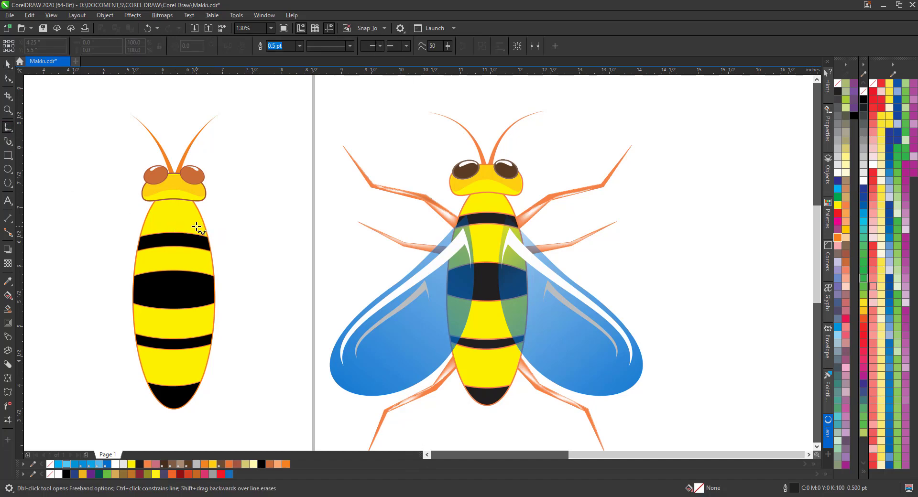
pyautogui.click(196, 226)
pyautogui.click(230, 194)
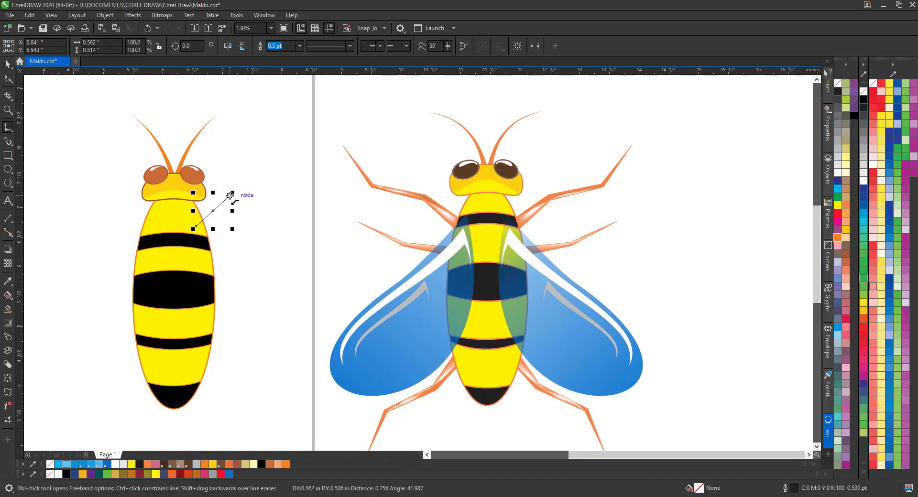
pyautogui.click(231, 195)
pyautogui.click(285, 193)
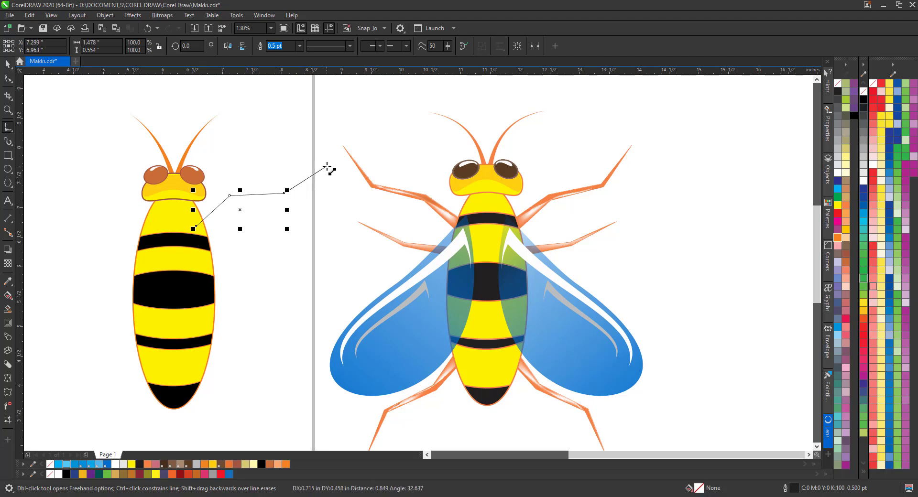
pyautogui.click(328, 166)
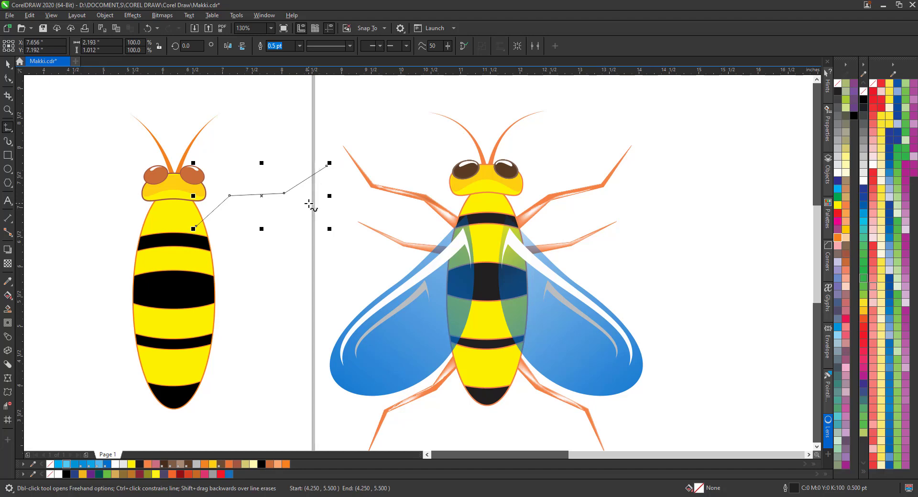
pyautogui.click(327, 165)
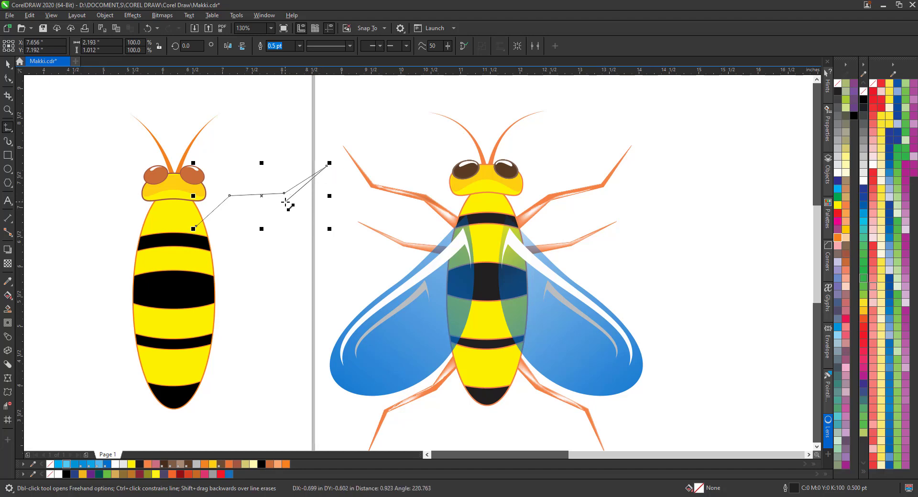
pyautogui.click(285, 202)
pyautogui.click(234, 205)
pyautogui.click(197, 242)
pyautogui.click(196, 225)
# Step: Fill the front leg shape with reddish brown (C0 M60 Y60 K40)
pyautogui.click(7, 63)
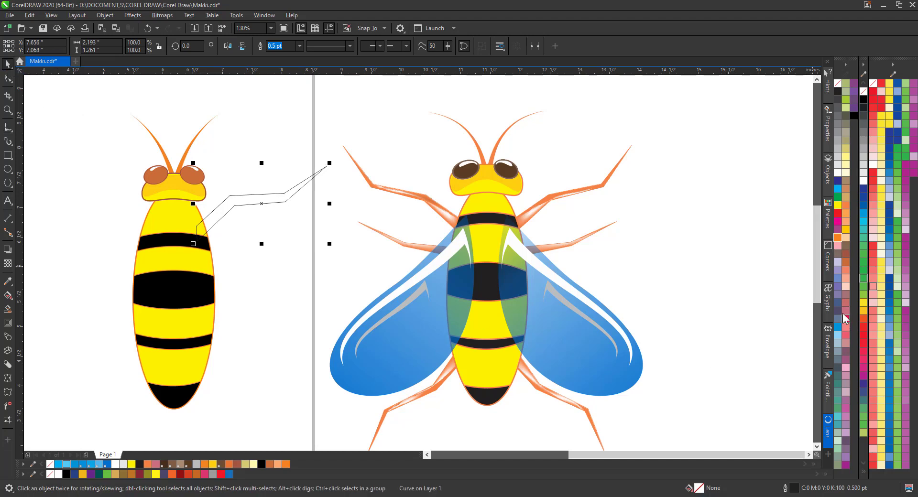
pyautogui.click(845, 254)
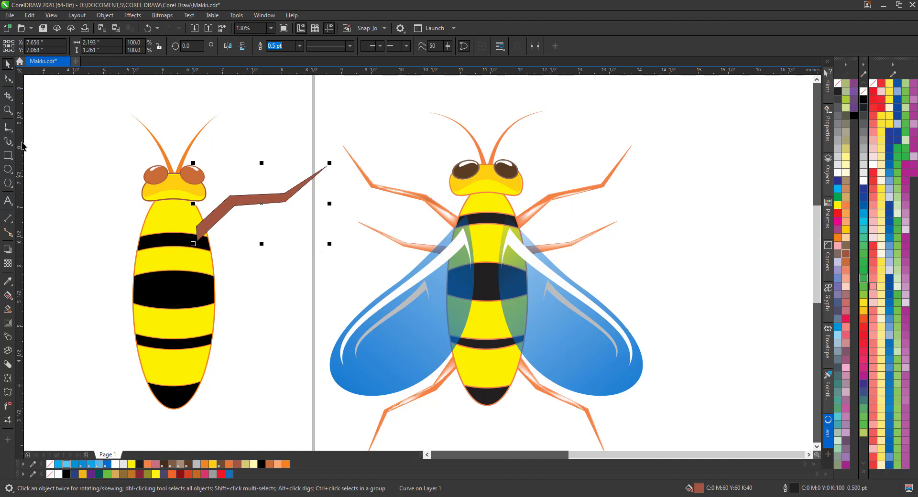
pyautogui.click(8, 110)
pyautogui.moveTo(122, 105); pyautogui.dragTo(437, 292)
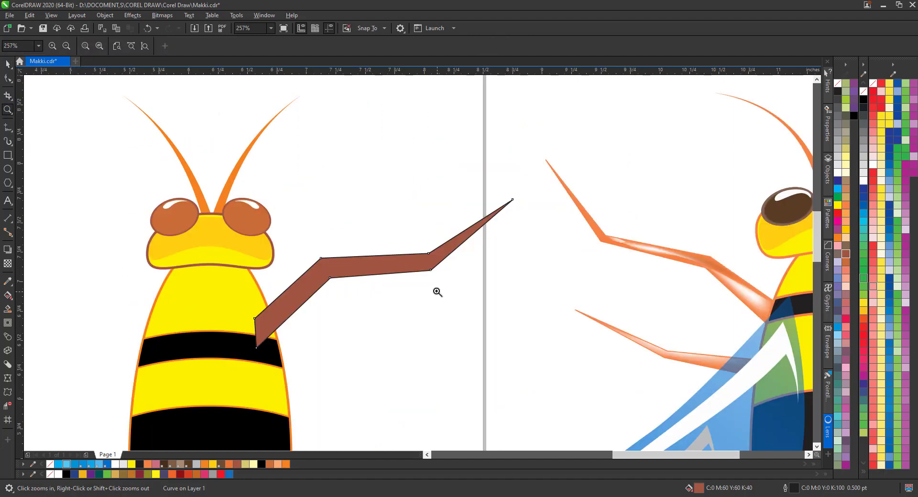
# Step: Reshape the front leg by moving its pointed tip inward and its upper-edge nodes closer to the lower edge, making the leg slimmer
pyautogui.press('F10')
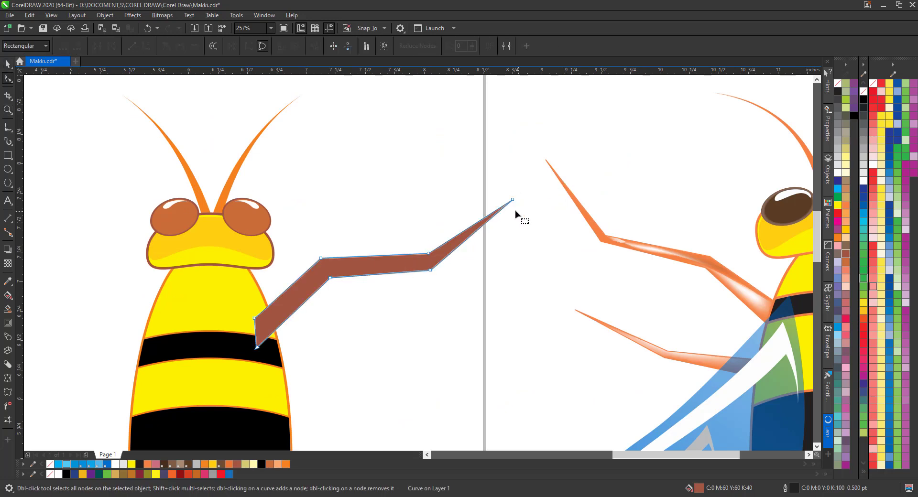
pyautogui.moveTo(513, 200); pyautogui.dragTo(494, 190)
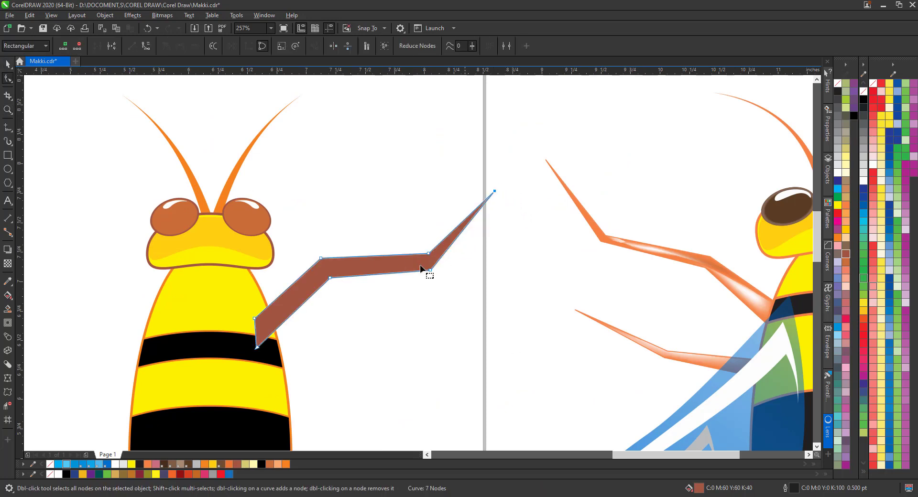
pyautogui.moveTo(426, 257); pyautogui.dragTo(429, 262)
pyautogui.moveTo(321, 259); pyautogui.dragTo(324, 269)
pyautogui.moveTo(255, 319); pyautogui.dragTo(260, 326)
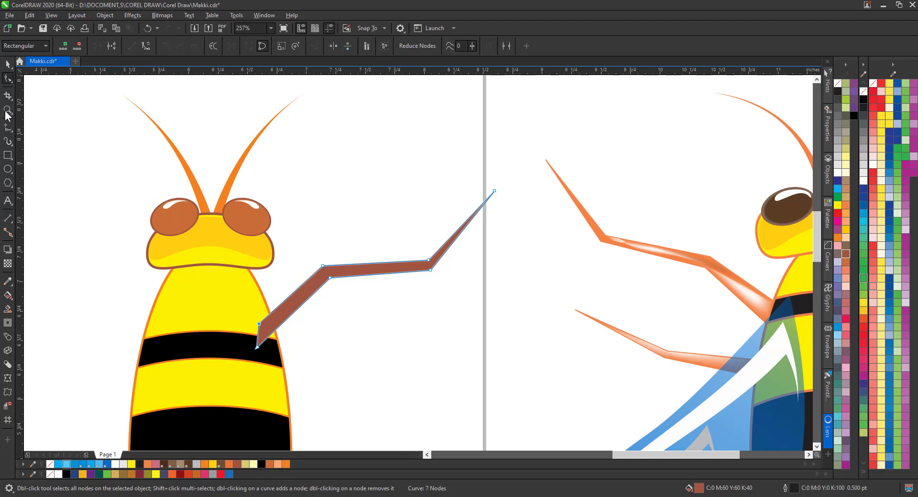
# Step: Remove the front leg's outline and send the leg behind the body
pyautogui.click(8, 63)
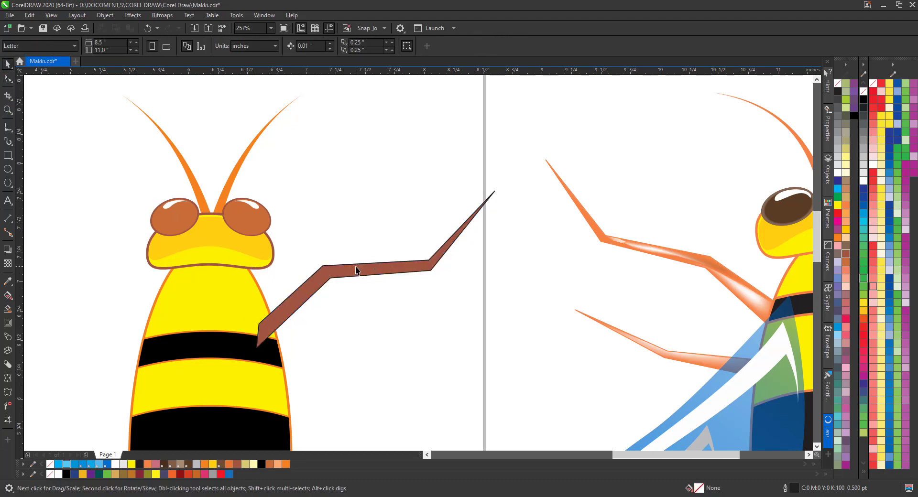
pyautogui.press('space')
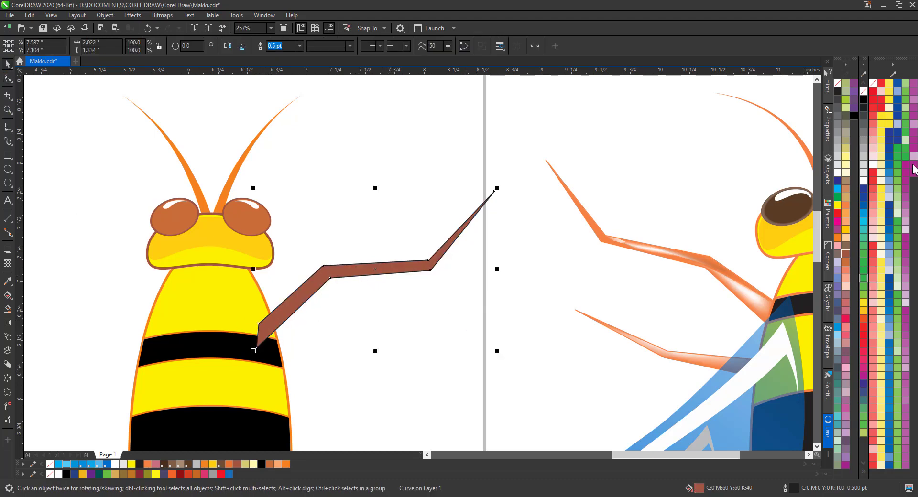
pyautogui.rightClick(837, 83)
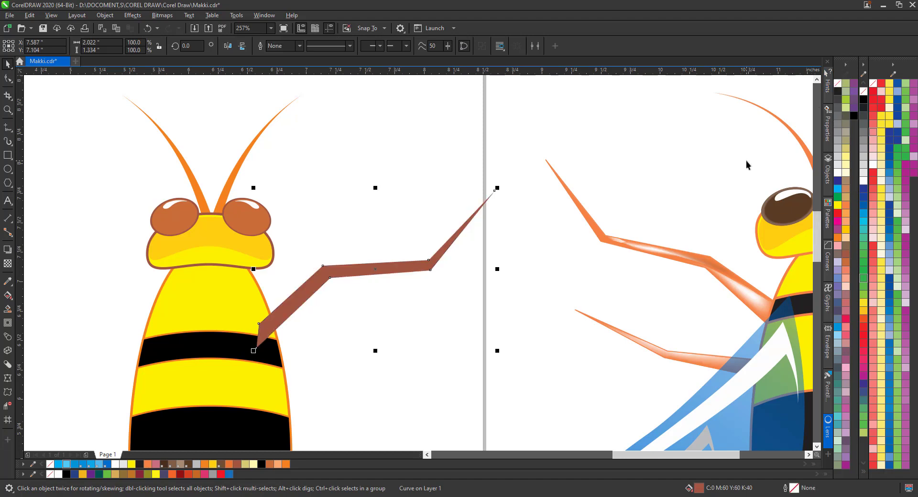
pyautogui.hotkey('shift', 'pagedown')
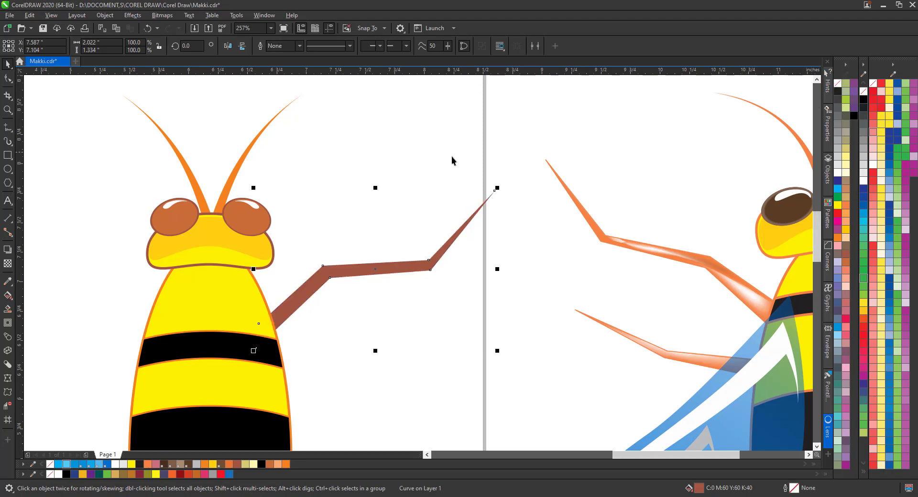
# Step: Draw a closed, straight-sided middle leg about 1.735 by 0.673 inches with the Freehand tool, from the body's right edge to a pointed tip
pyautogui.click(8, 110)
pyautogui.rightClick(368, 239)
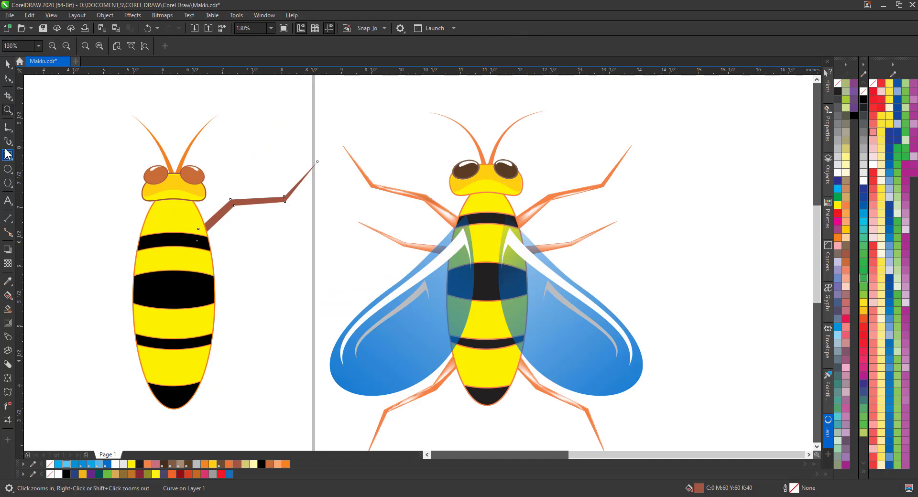
pyautogui.click(5, 128)
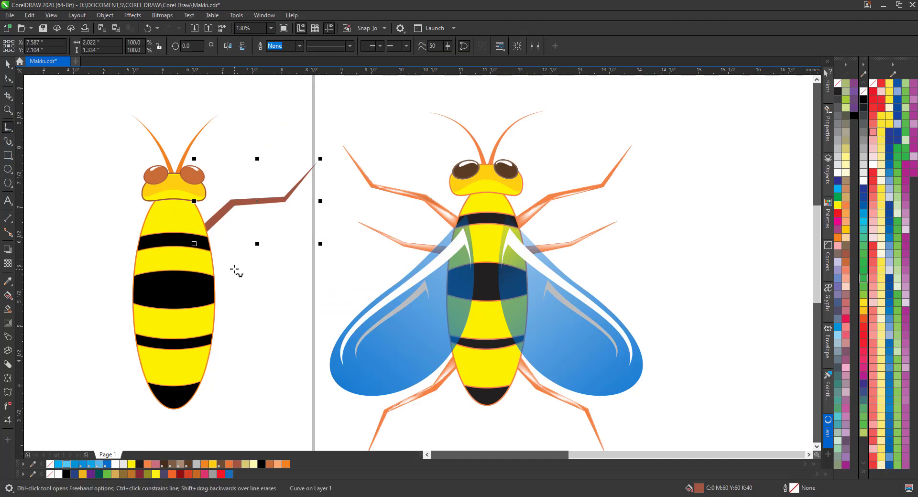
pyautogui.click(205, 265)
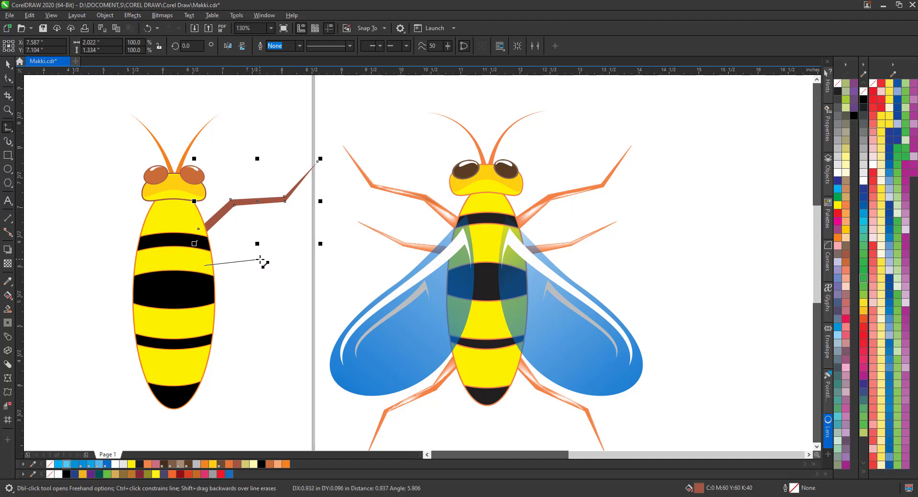
pyautogui.doubleClick(263, 259)
pyautogui.doubleClick(309, 236)
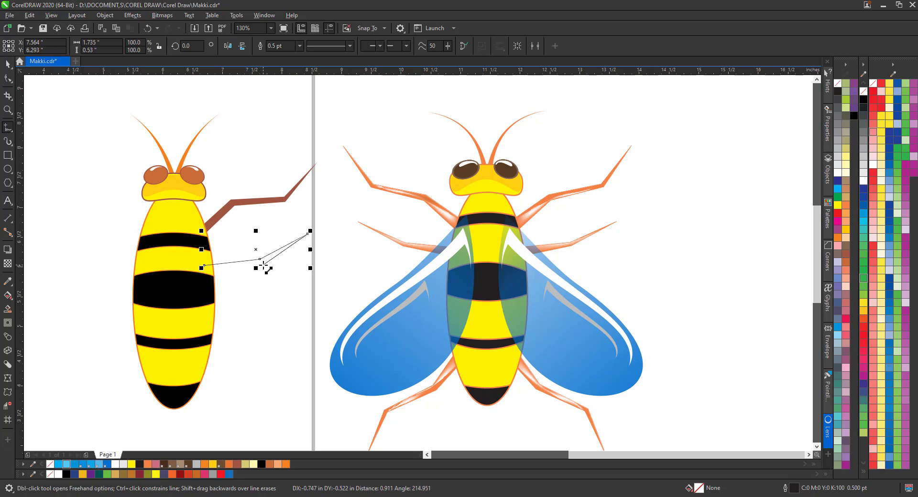
pyautogui.doubleClick(260, 267)
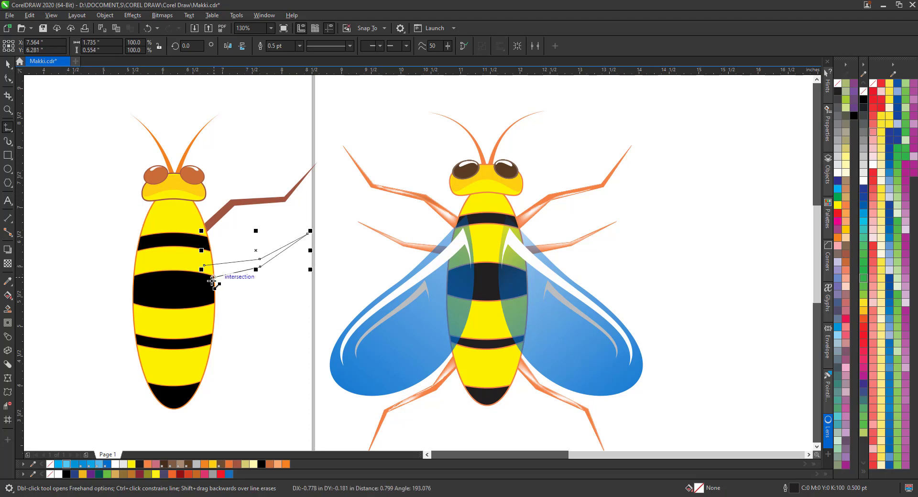
pyautogui.doubleClick(207, 273)
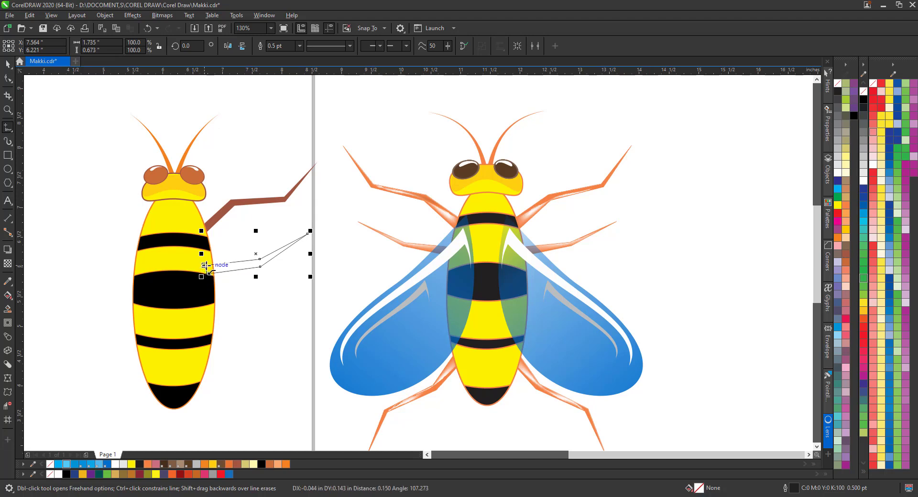
pyautogui.click(199, 266)
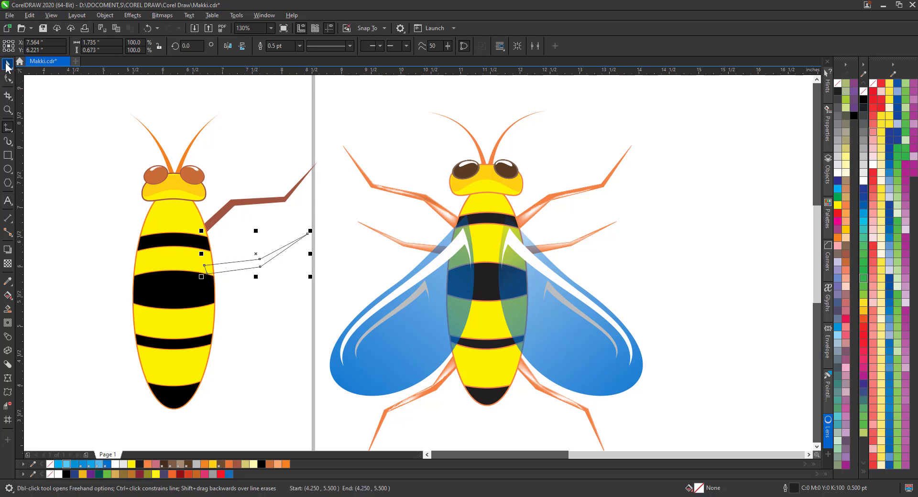
# Step: Fill the middle leg with reddish brown (C0 M60 Y60 K40) and remove its outline
pyautogui.click(8, 64)
pyautogui.click(844, 255)
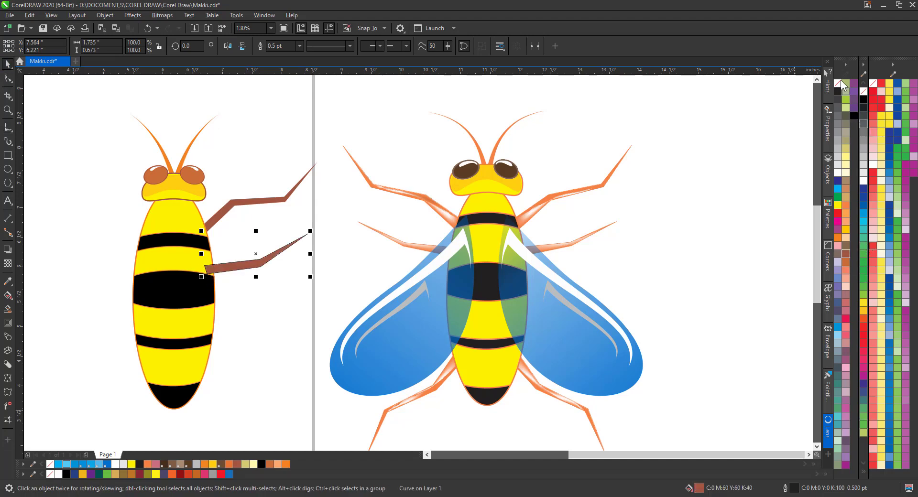
pyautogui.rightClick(838, 84)
pyautogui.click(302, 279)
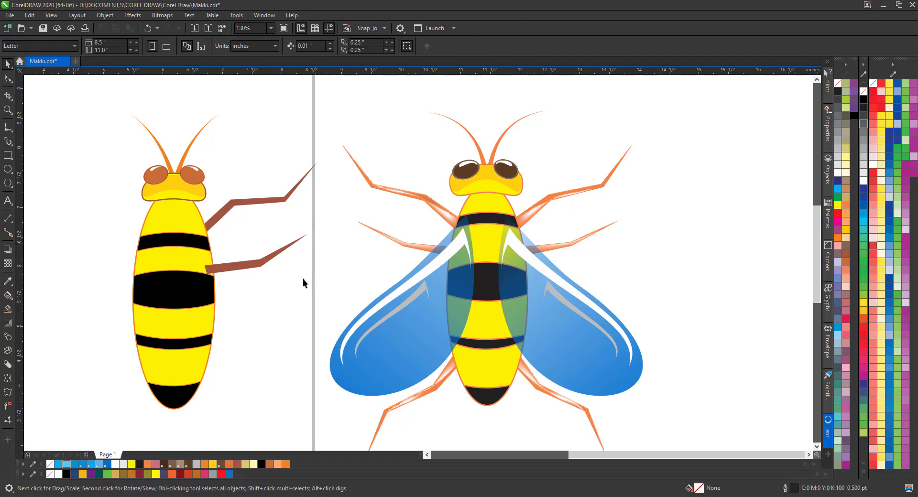
# Step: Slim the middle leg at its joint by moving the upper joint node down towards the lower edge
pyautogui.click(8, 110)
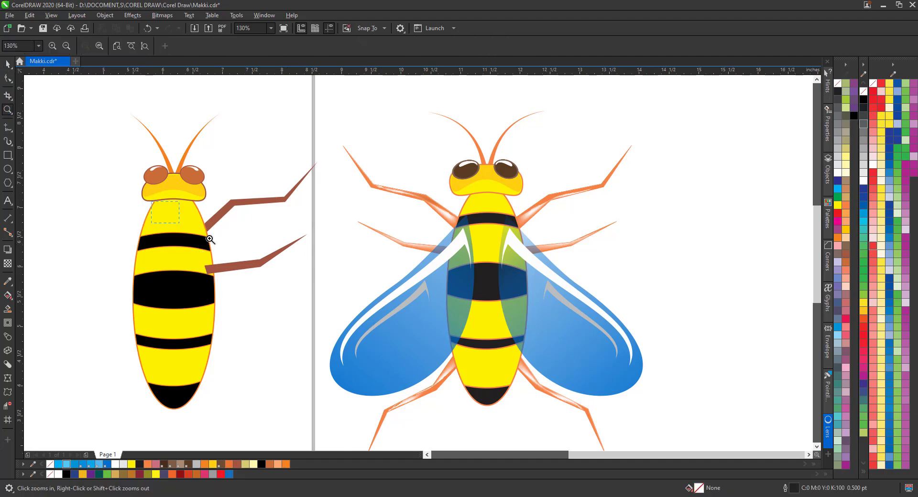
pyautogui.click(333, 325)
pyautogui.press('space')
pyautogui.click(372, 288)
pyautogui.press('F10')
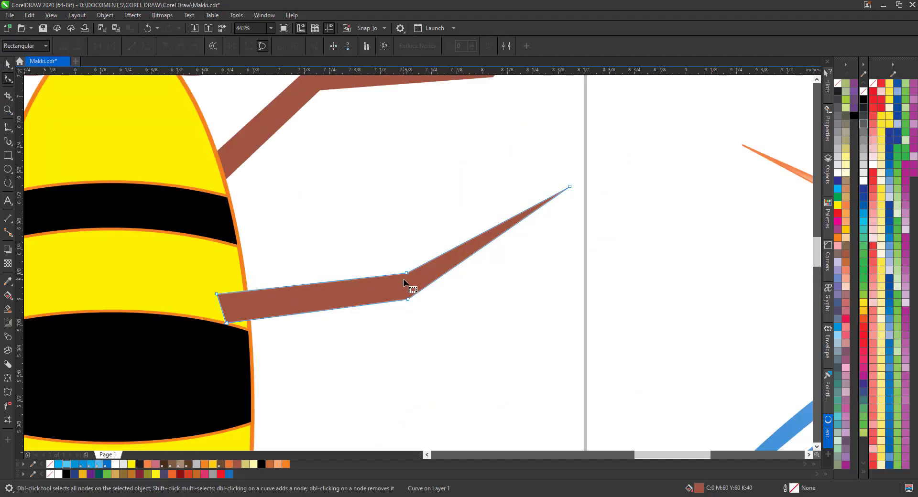
pyautogui.moveTo(406, 274); pyautogui.dragTo(406, 285)
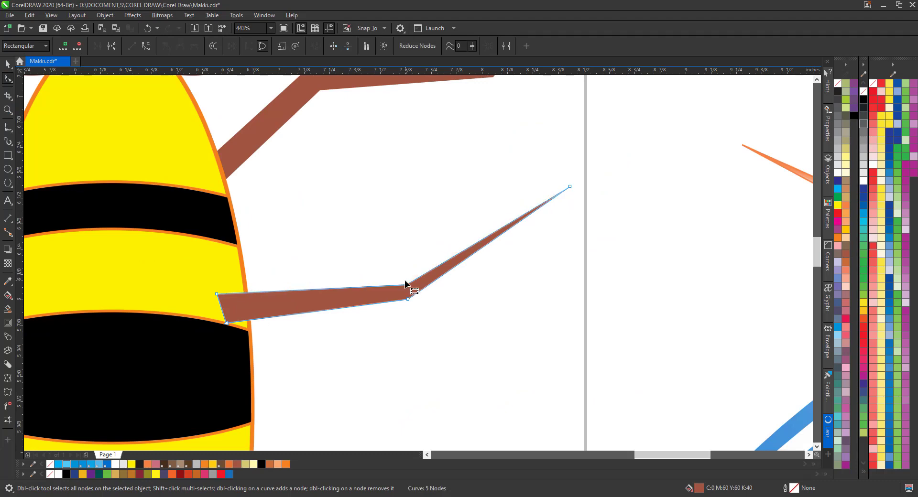
# Step: Send the middle leg to the back so its inner end sits behind the body
pyautogui.click(7, 110)
pyautogui.press('F3')
pyautogui.press('space')
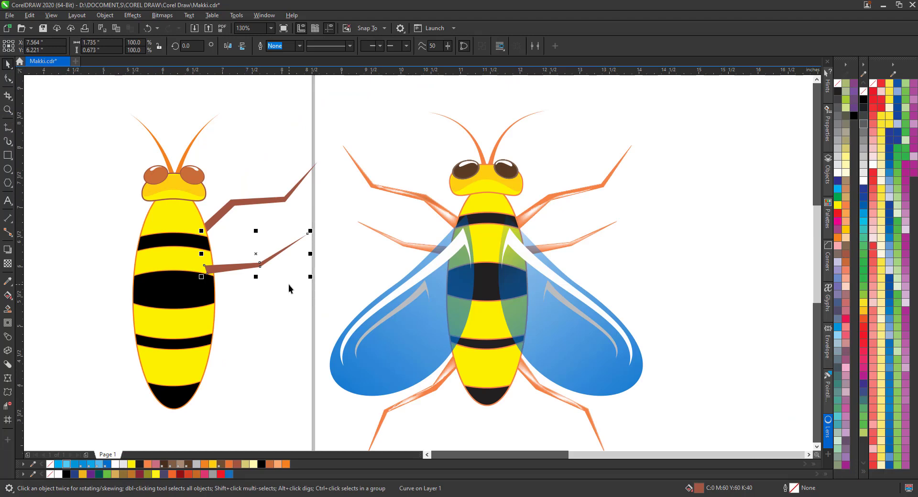
pyautogui.hotkey('shift', 'pagedown')
# Step: Duplicate the front and middle legs together onto the opposite side of the body and mirror the copies horizontally
pyautogui.press('space')
pyautogui.click(284, 289)
pyautogui.rightClick(286, 269)
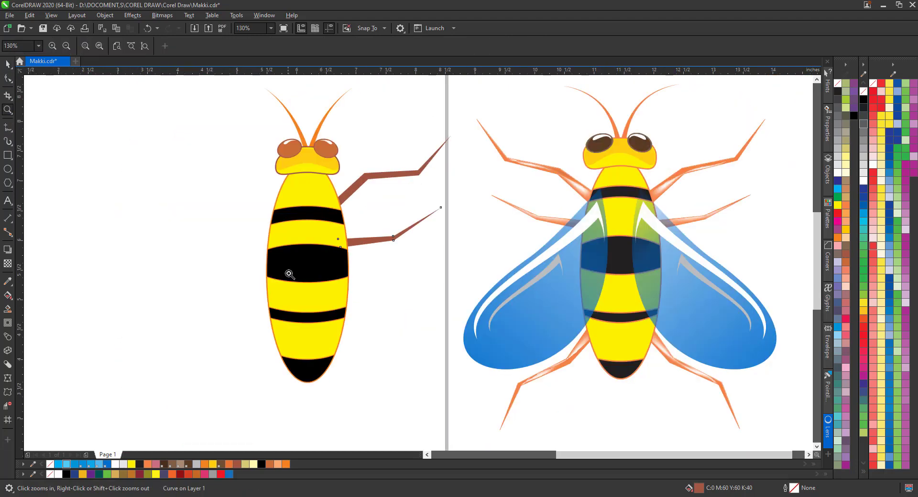
pyautogui.press('space')
pyautogui.keyDown('shift'); pyautogui.click(394, 175); pyautogui.keyUp('shift')
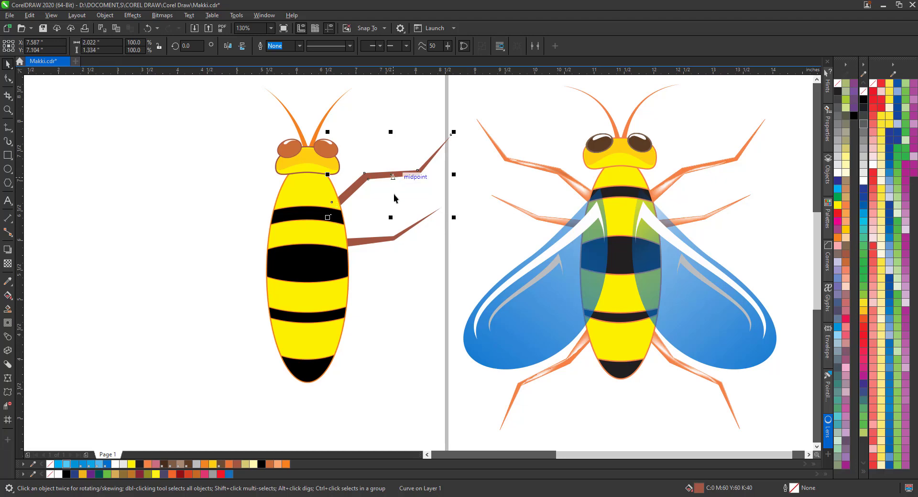
pyautogui.keyDown('shift'); pyautogui.click(374, 241); pyautogui.keyUp('shift')
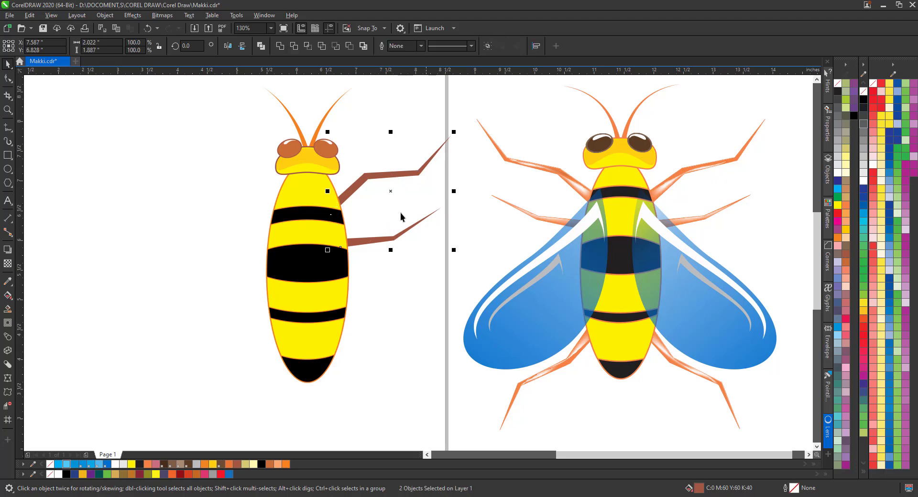
pyautogui.moveTo(387, 190); pyautogui.dragTo(137, 190)
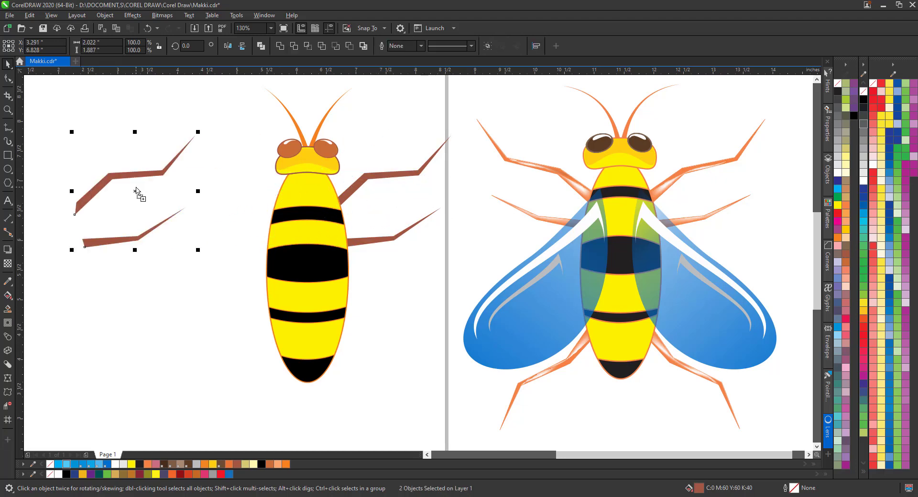
pyautogui.click(226, 49)
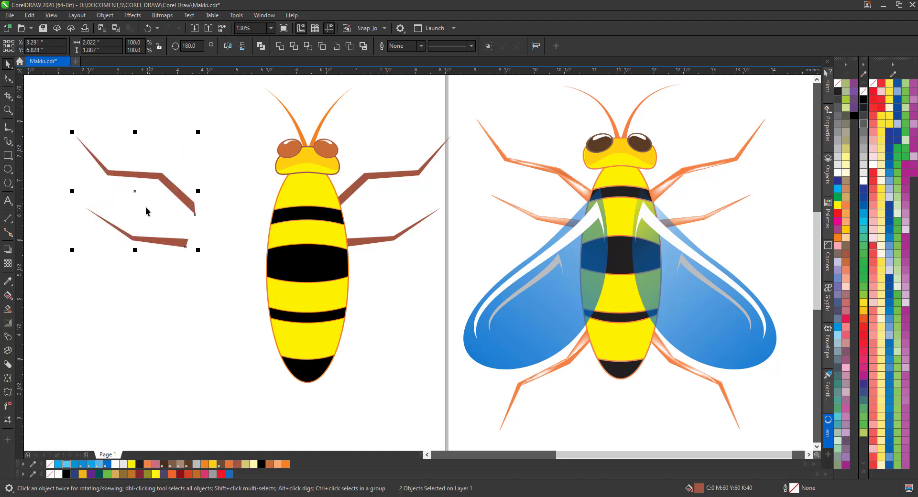
# Step: Move the mirrored pair of legs against the body's left edge, nudging them right to match the legs opposite
pyautogui.moveTo(137, 198); pyautogui.dragTo(220, 208)
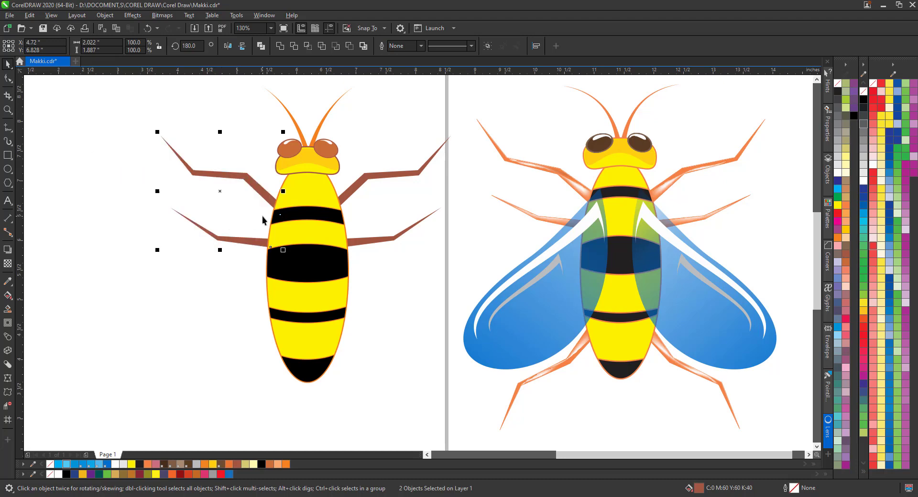
pyautogui.press('Right')
pyautogui.press('Right')
pyautogui.press('Right')
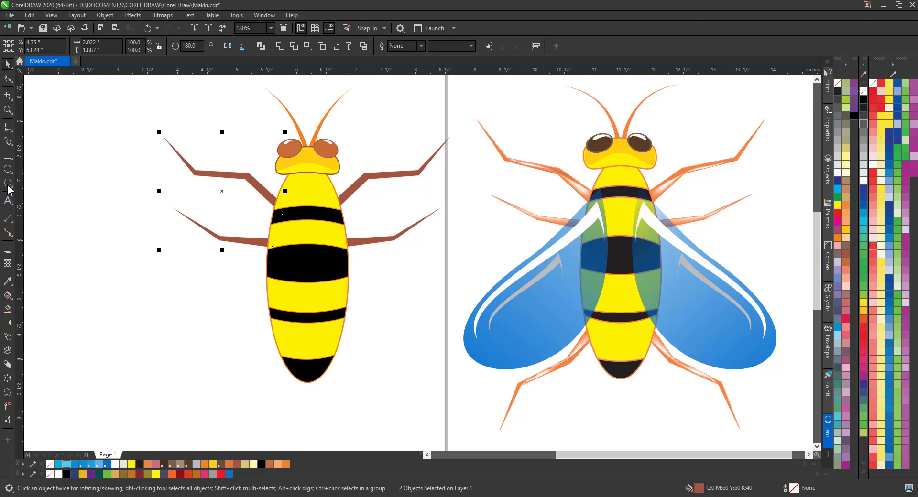
# Step: Draw a closed, straight-sided rear leg about 1.494 by 1.895 inches with the Freehand tool, from the lower-left body to a pointed tip below
pyautogui.click(8, 128)
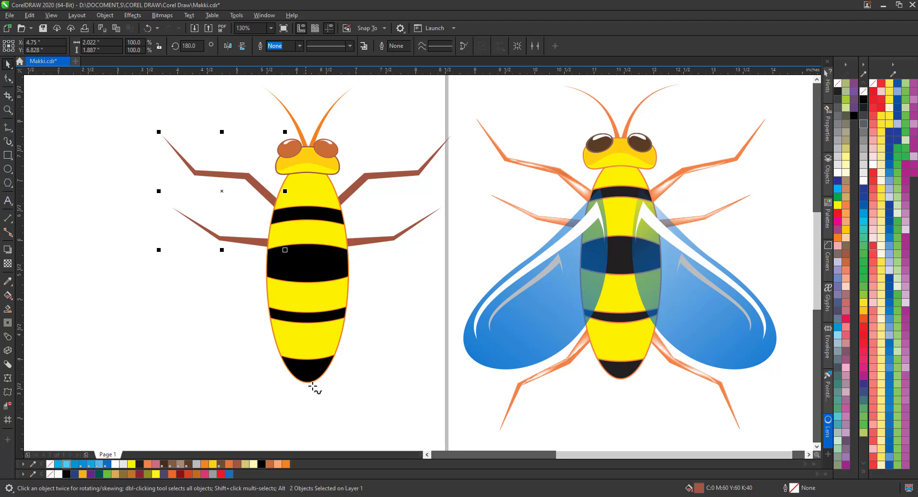
pyautogui.click(278, 337)
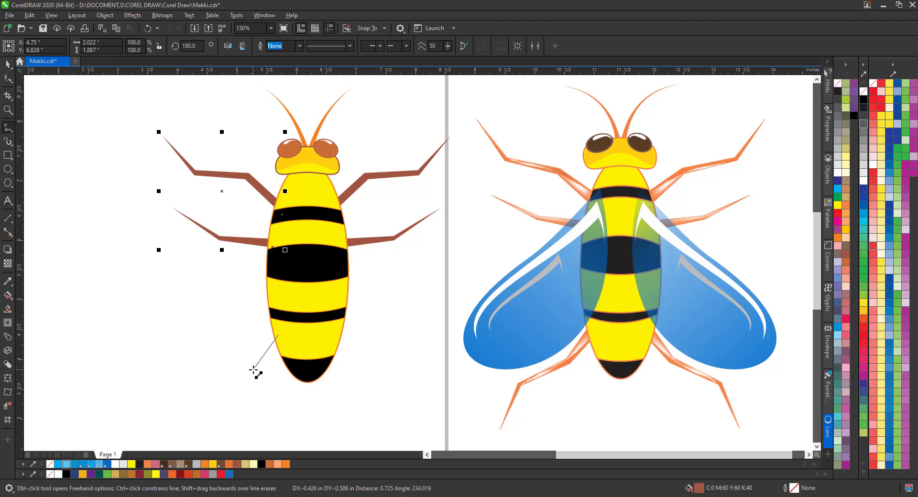
pyautogui.click(252, 370)
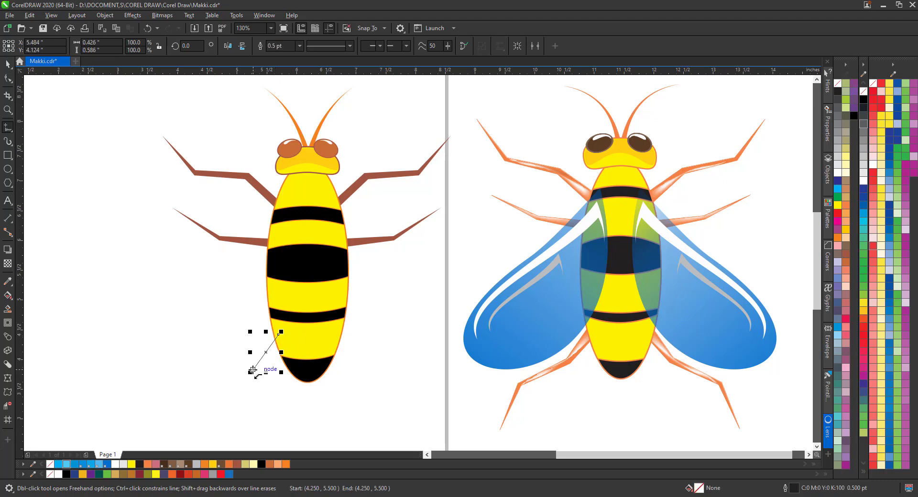
pyautogui.click(206, 396)
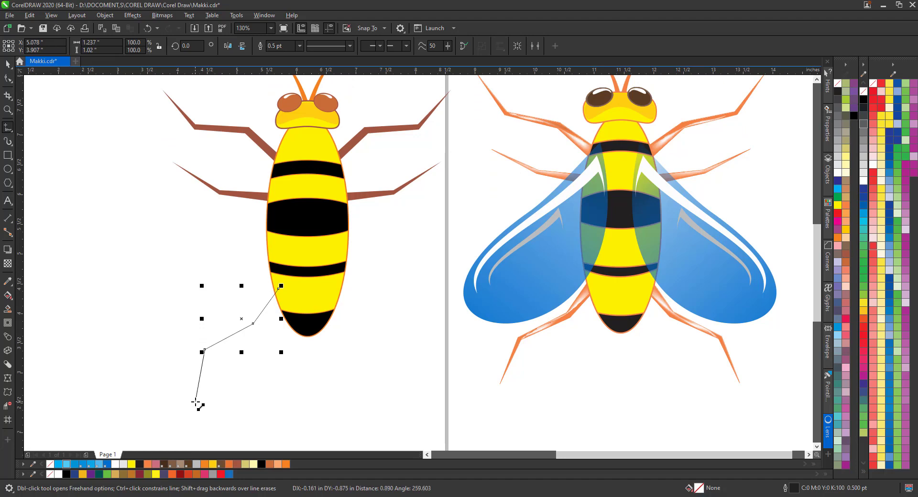
pyautogui.click(195, 402)
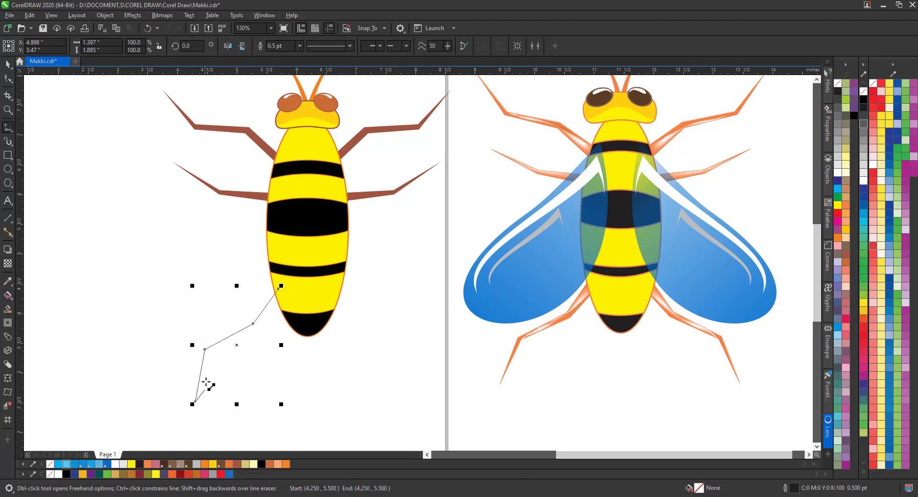
pyautogui.click(210, 356)
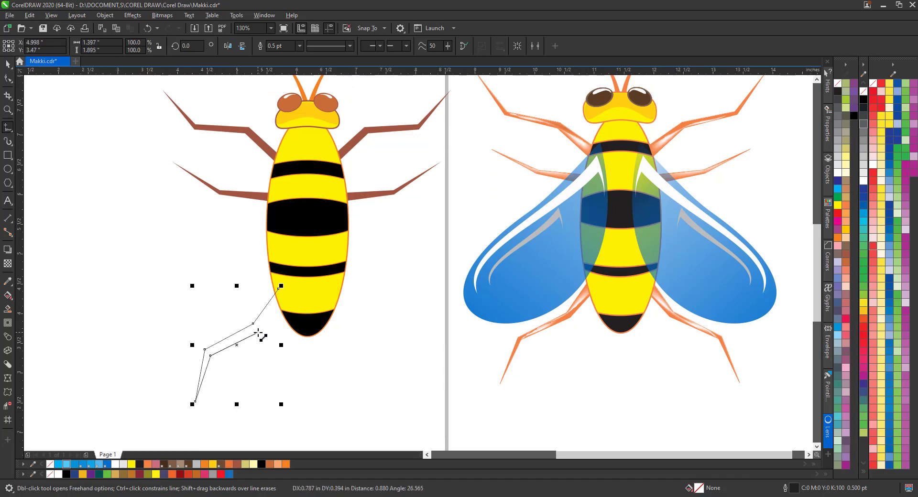
pyautogui.click(258, 332)
pyautogui.click(285, 304)
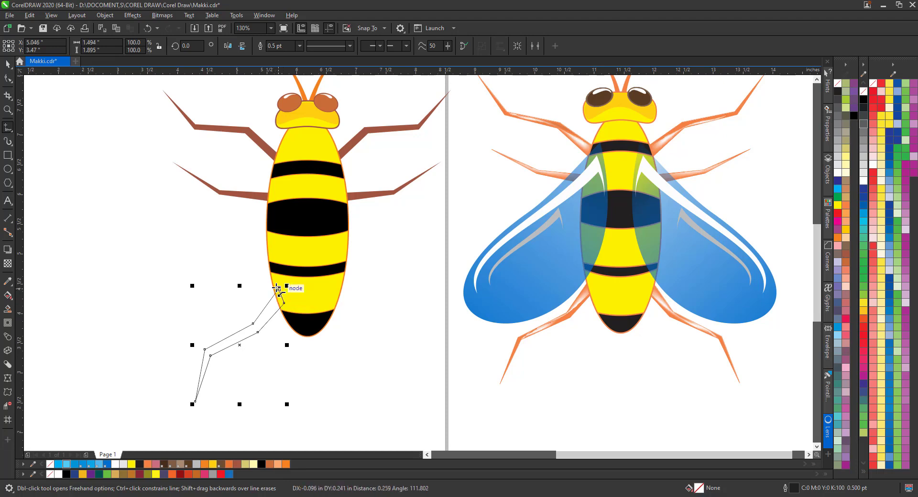
pyautogui.click(278, 288)
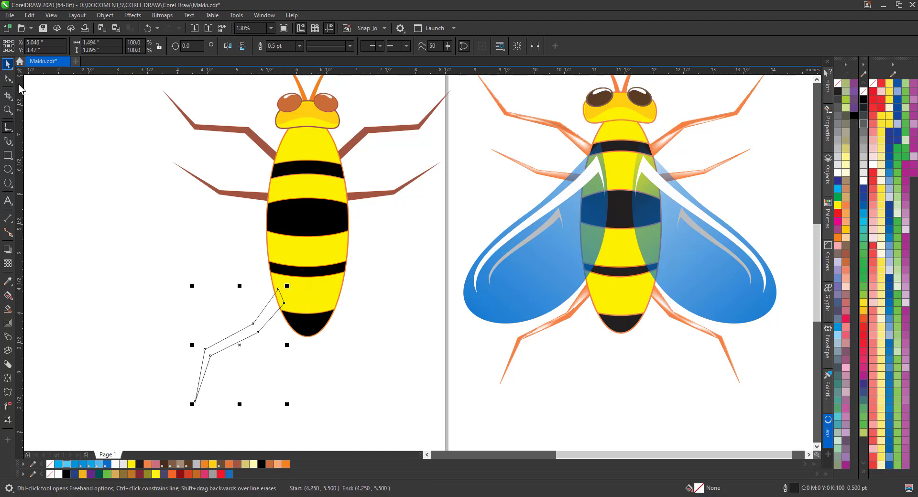
# Step: Fill the rear leg with brown (C0 M60 Y60 K40) and remove its outline
pyautogui.click(7, 64)
pyautogui.click(845, 257)
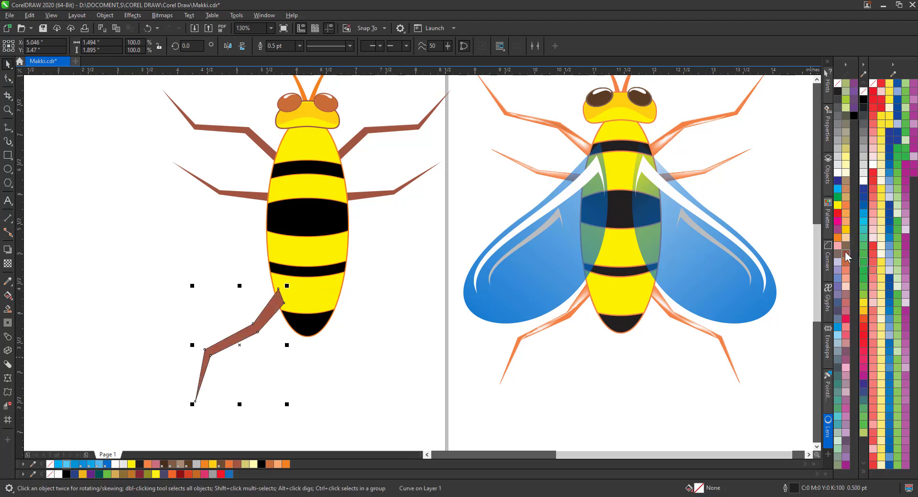
pyautogui.rightClick(838, 83)
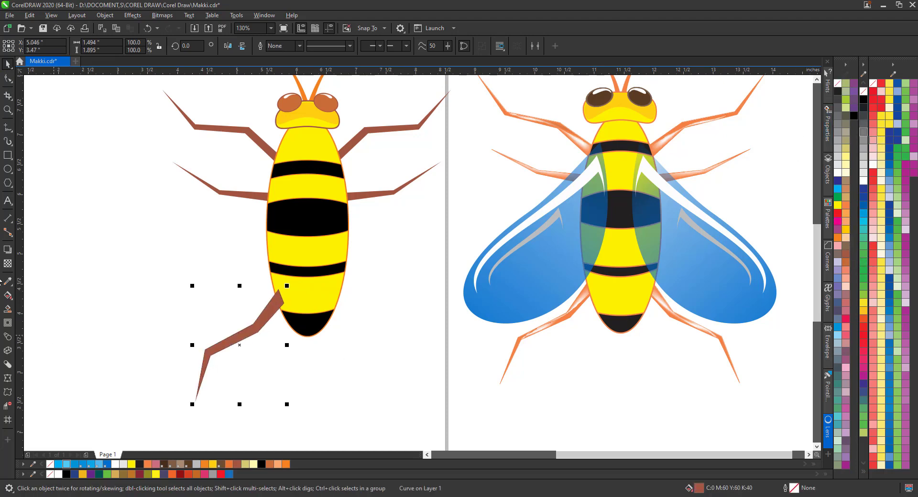
# Step: Reshape the rear leg by moving its joint nodes so the lower and middle segments become more slender
pyautogui.click(8, 110)
pyautogui.moveTo(126, 245); pyautogui.dragTo(398, 393)
pyautogui.press('space')
pyautogui.press('F10')
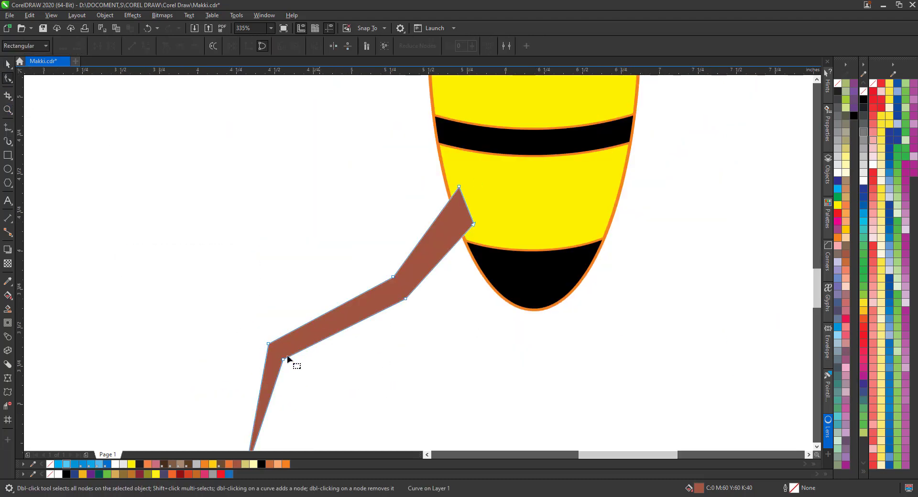
pyautogui.moveTo(283, 359); pyautogui.dragTo(282, 355)
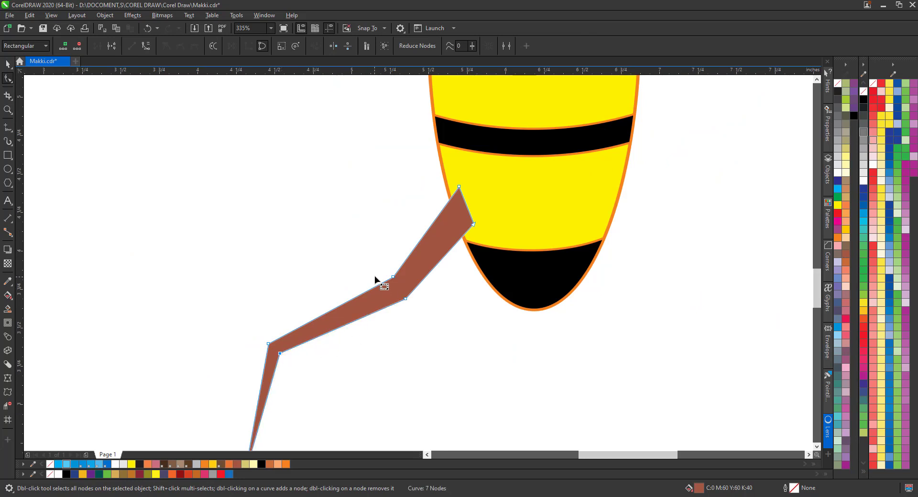
pyautogui.moveTo(393, 277)
pyautogui.mouseDown()
pyautogui.moveTo(418, 271)
pyautogui.moveTo(402, 273)
pyautogui.moveTo(413, 298)
pyautogui.moveTo(408, 283)
pyautogui.mouseUp()
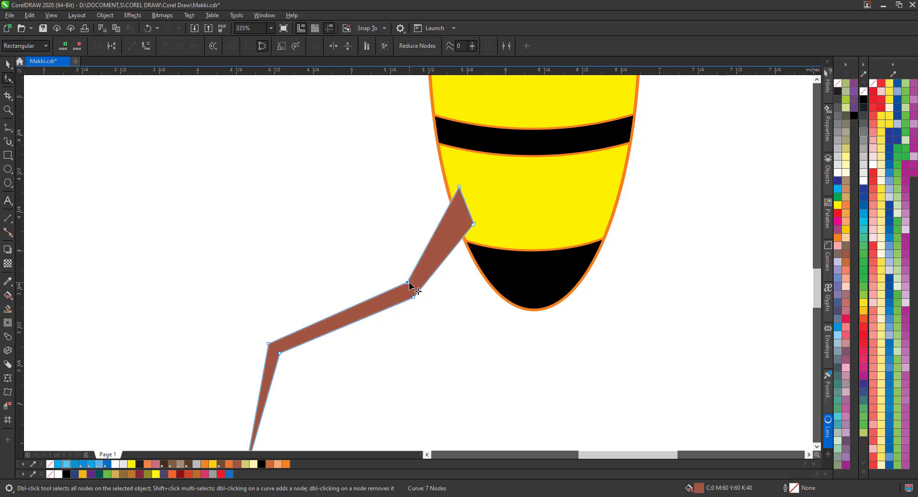
# Step: Put the rear leg behind the body and place a horizontally mirrored copy on the opposite side, nudged to match
pyautogui.click(8, 110)
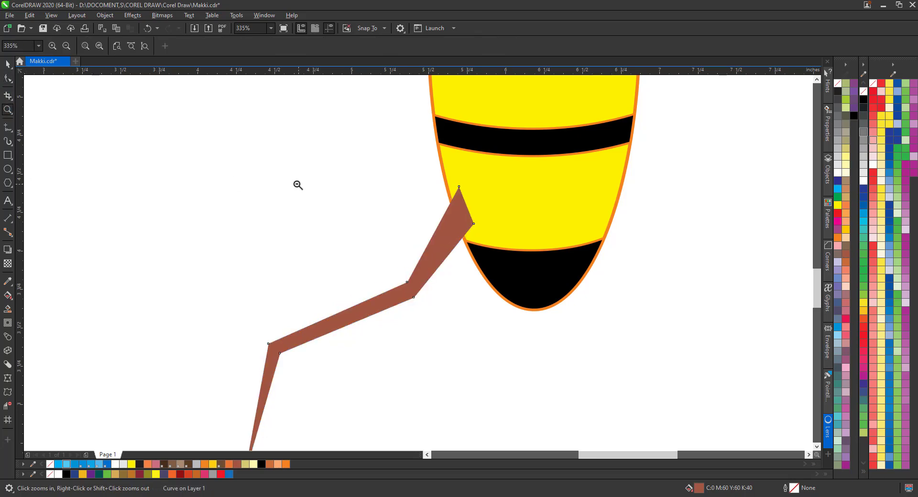
pyautogui.rightClick(283, 186)
pyautogui.press('space')
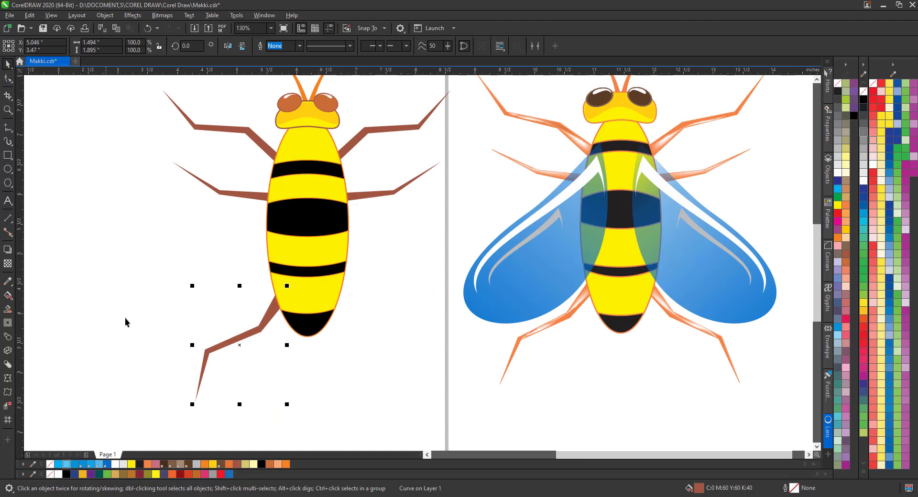
pyautogui.moveTo(241, 335); pyautogui.dragTo(340, 317)
pyautogui.click(228, 46)
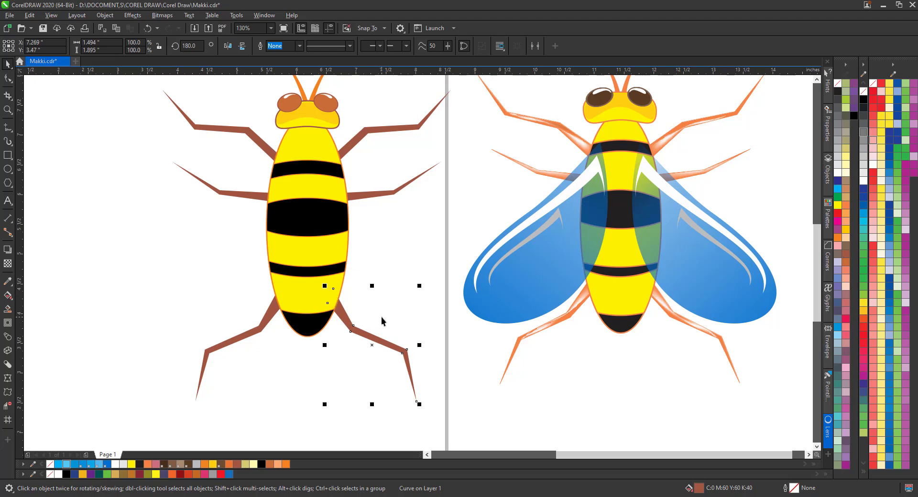
pyautogui.press('Right')
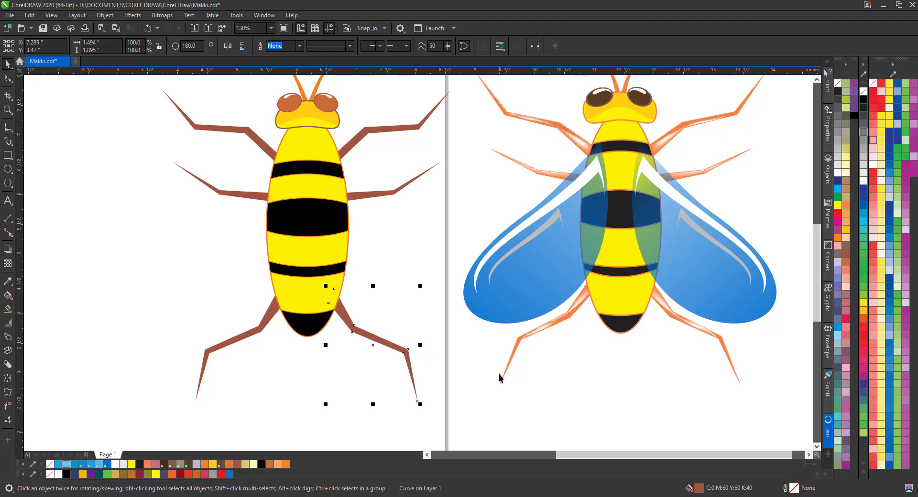
pyautogui.press('Escape')
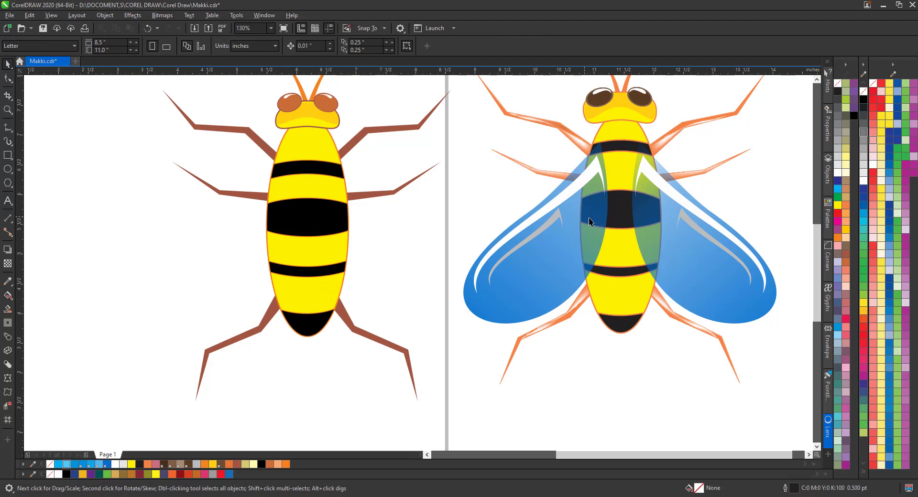
# Step: Draw a closed four-sided wing outline about 3.241 by 4.152 inches from the body's upper-left edge with the Freehand tool
pyautogui.click(8, 128)
pyautogui.click(283, 155)
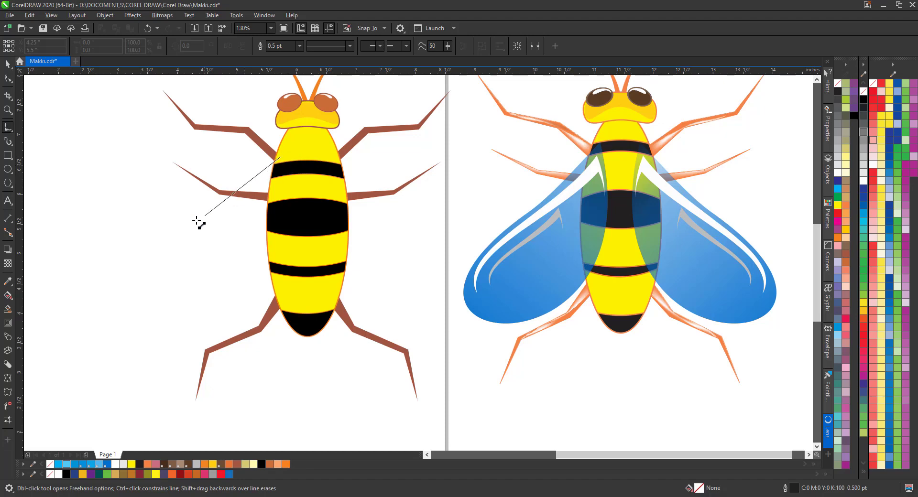
pyautogui.click(97, 253)
pyautogui.click(98, 253)
pyautogui.doubleClick(88, 403)
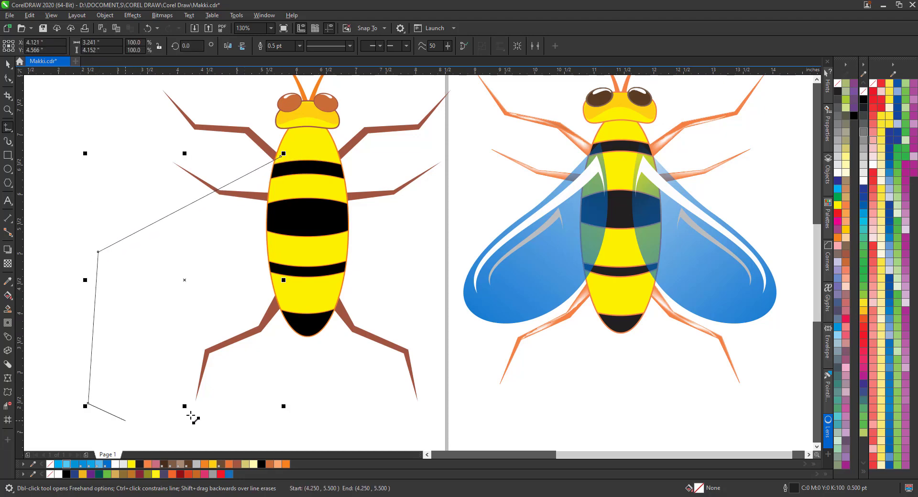
pyautogui.doubleClick(226, 392)
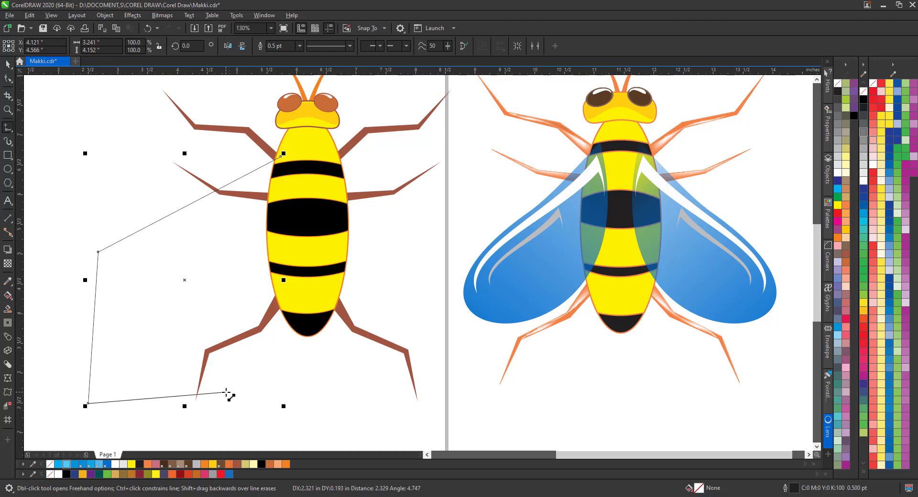
pyautogui.click(283, 156)
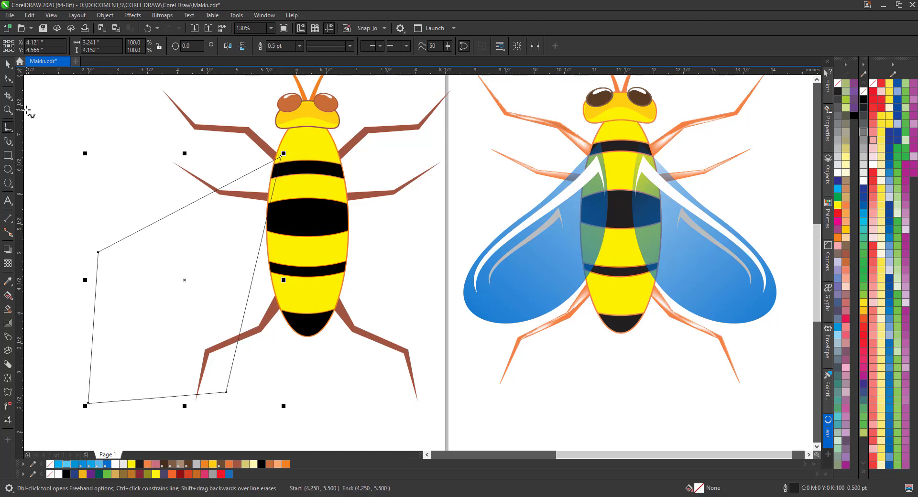
# Step: Delete the wing outline's upper-left corner node, convert the resulting straight edge to a curve and bow it outward
pyautogui.click(8, 79)
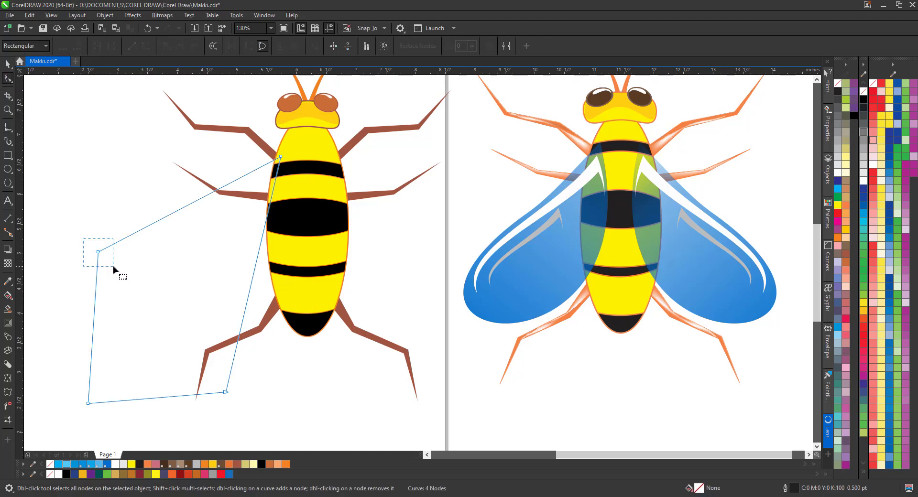
pyautogui.moveTo(112, 266); pyautogui.dragTo(114, 267)
pyautogui.press('Delete')
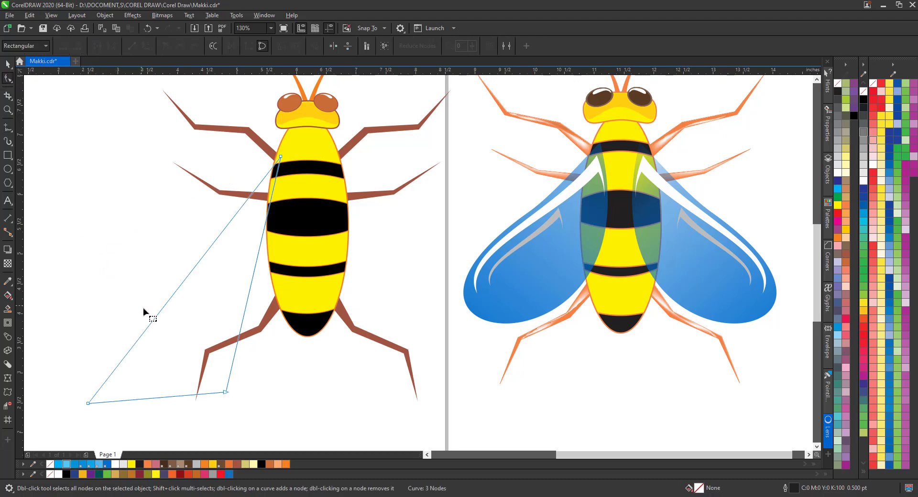
pyautogui.click(169, 300)
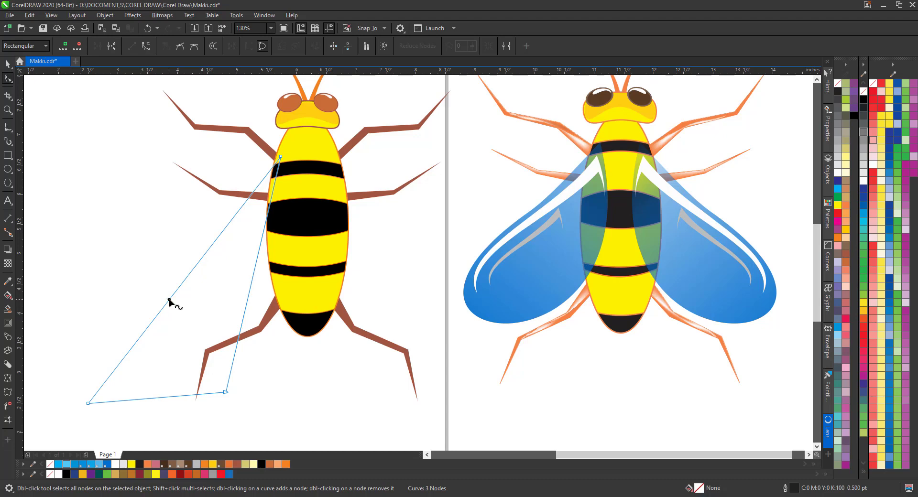
pyautogui.click(148, 49)
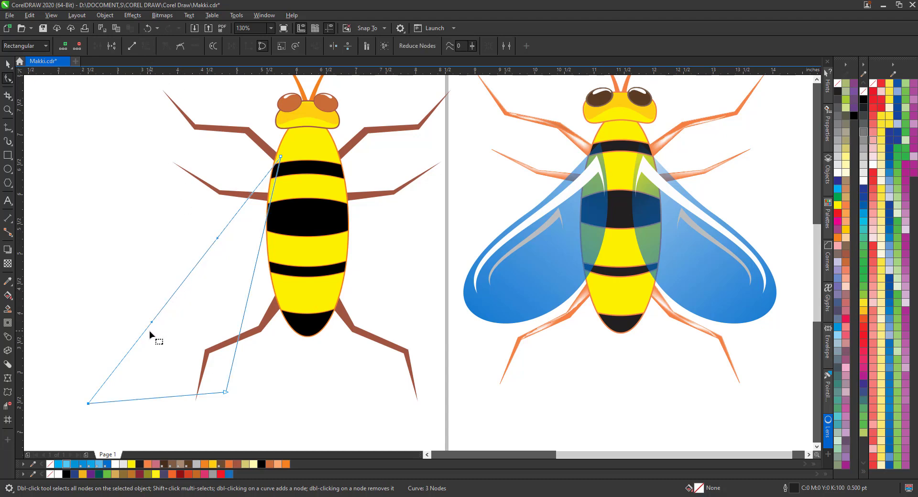
pyautogui.moveTo(146, 330); pyautogui.dragTo(108, 272)
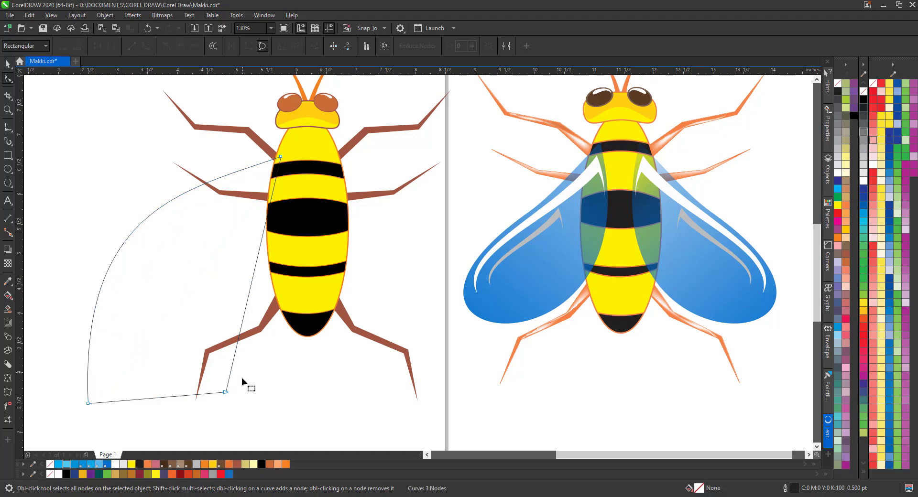
# Step: Delete the wing outline's lower-right node, convert the remaining straight edge to a curve and bow it toward the body
pyautogui.click(209, 411)
pyautogui.press('Delete')
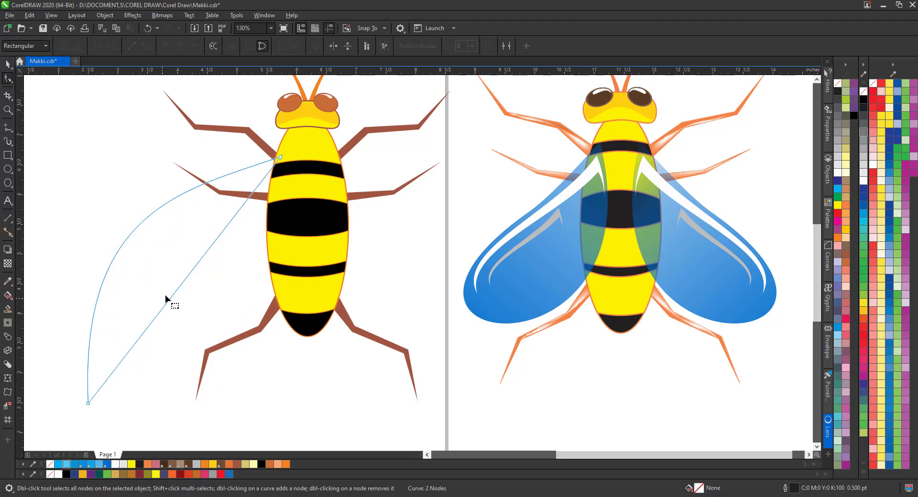
pyautogui.click(181, 285)
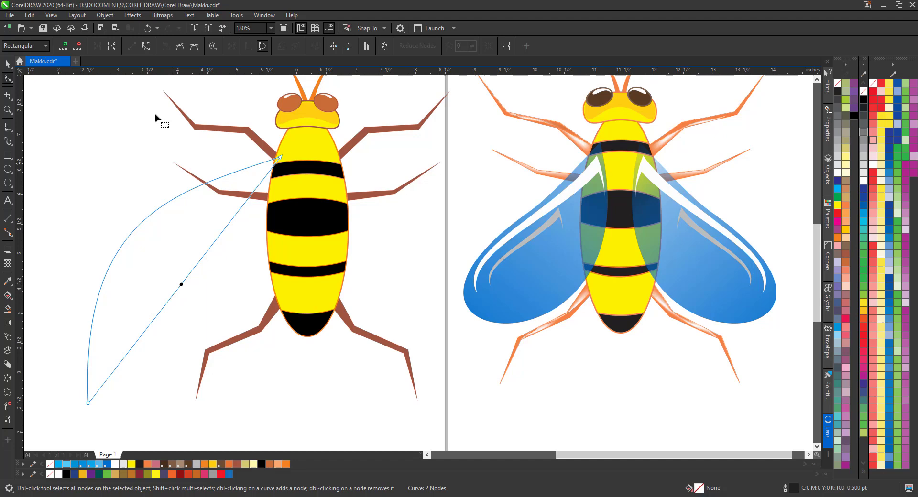
pyautogui.click(147, 47)
pyautogui.moveTo(188, 283); pyautogui.dragTo(248, 317)
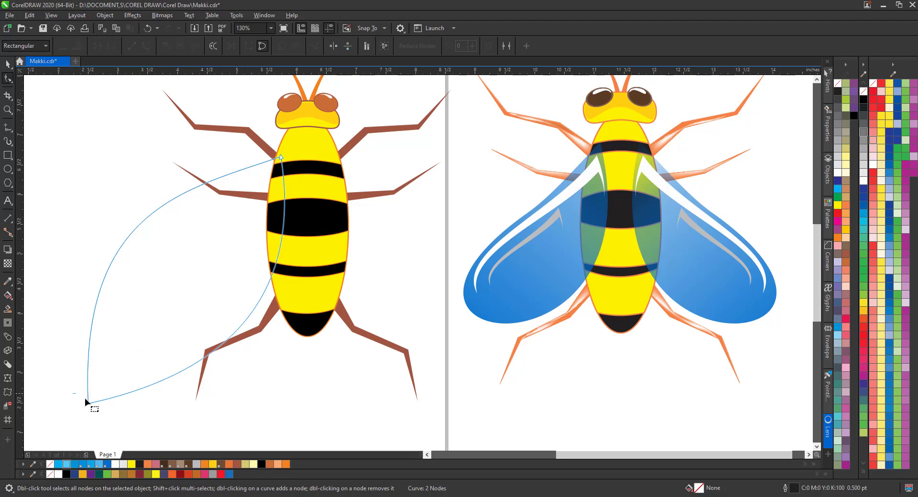
# Step: Delete the pointed node at the wing tip and raise the root node's long outer handle to round the wing, about 3.616 by 3.454 inches
pyautogui.moveTo(85, 398); pyautogui.dragTo(113, 416)
pyautogui.press('Delete')
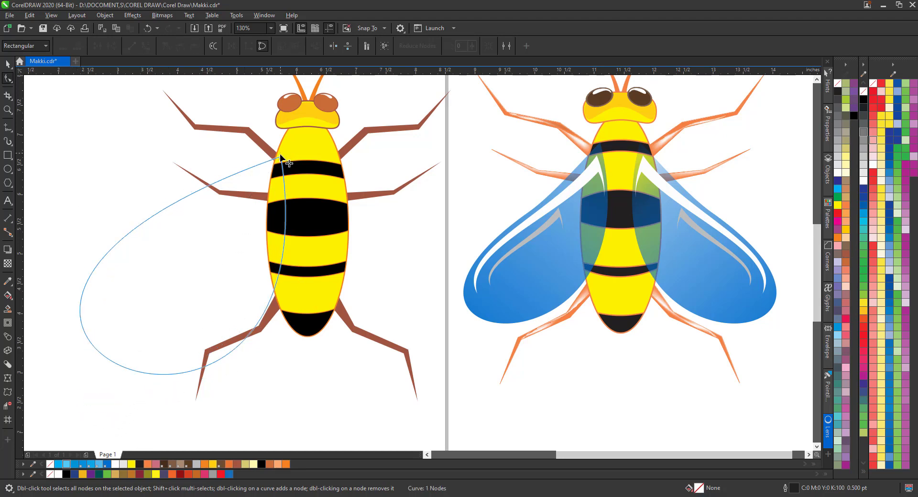
pyautogui.click(280, 156)
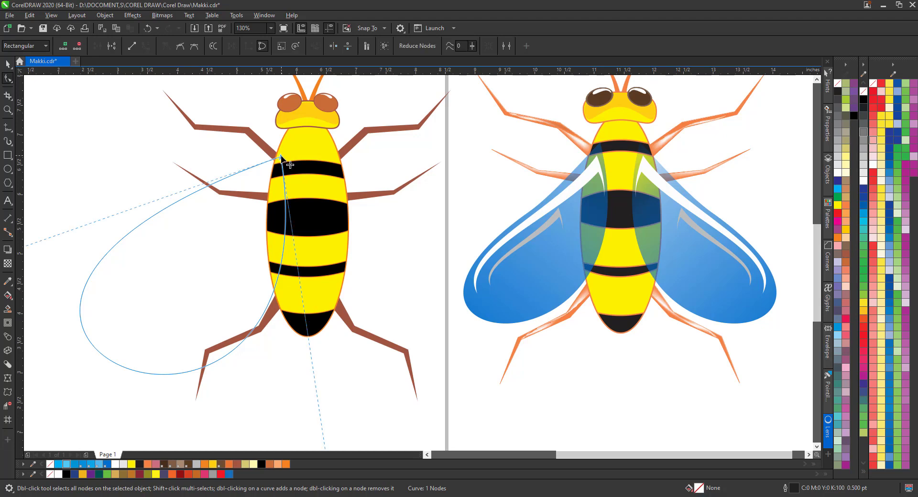
pyautogui.click(428, 455)
pyautogui.click(428, 455)
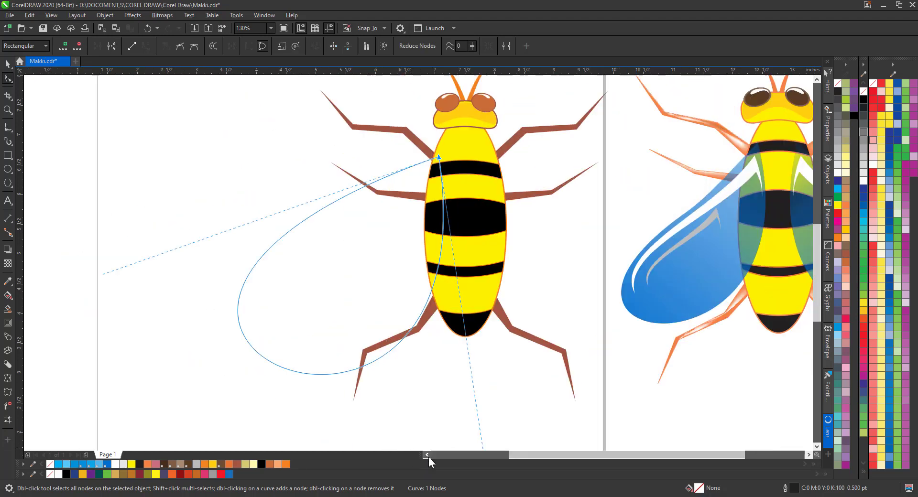
pyautogui.click(427, 455)
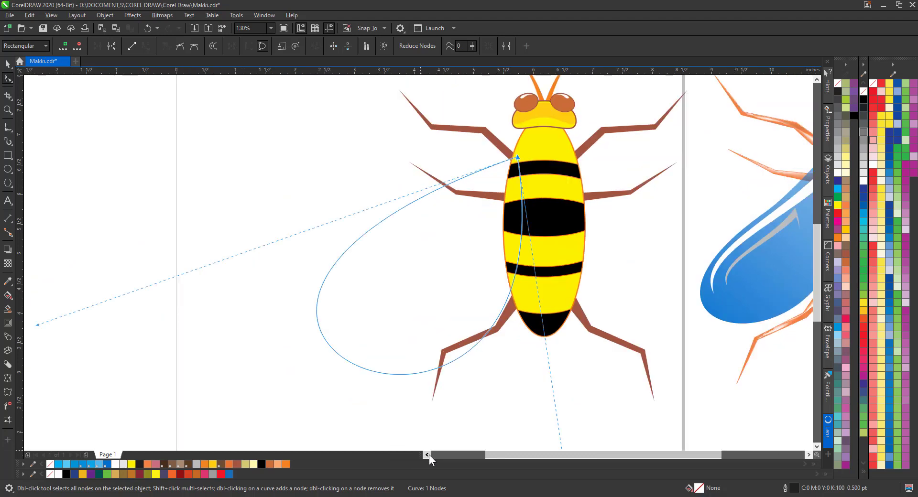
pyautogui.click(429, 455)
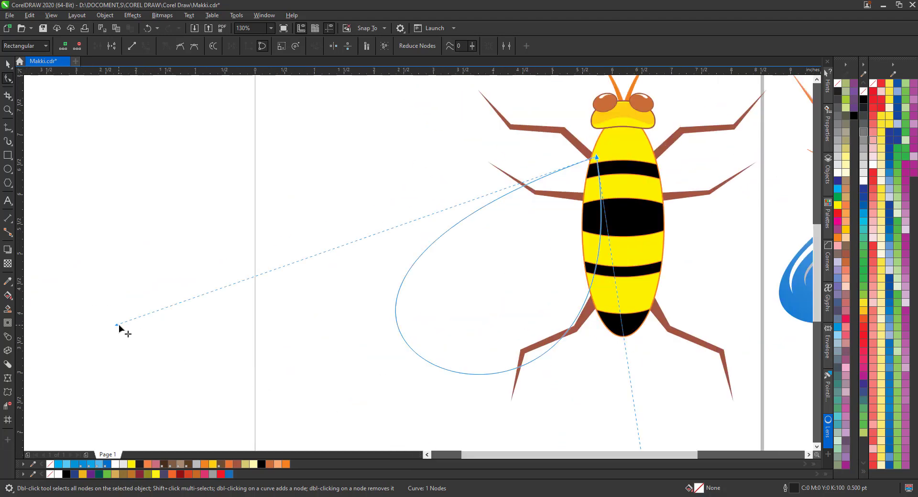
pyautogui.moveTo(119, 328); pyautogui.dragTo(97, 282)
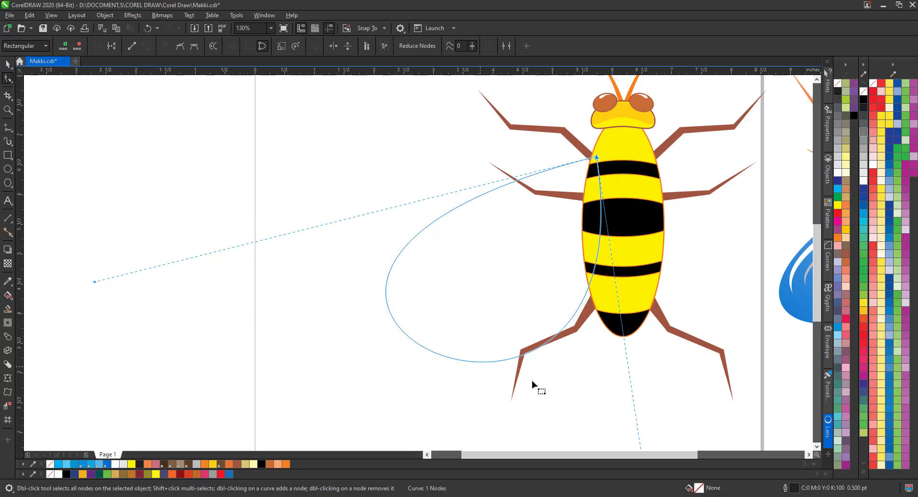
# Step: Pull the bottom edge of the wing outline slightly up and outward with the Shape tool
pyautogui.click(7, 110)
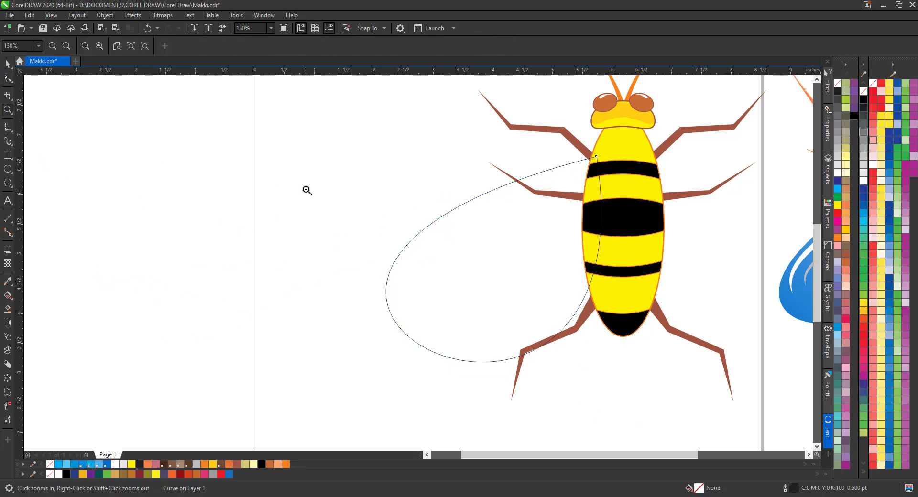
pyautogui.rightClick(311, 215)
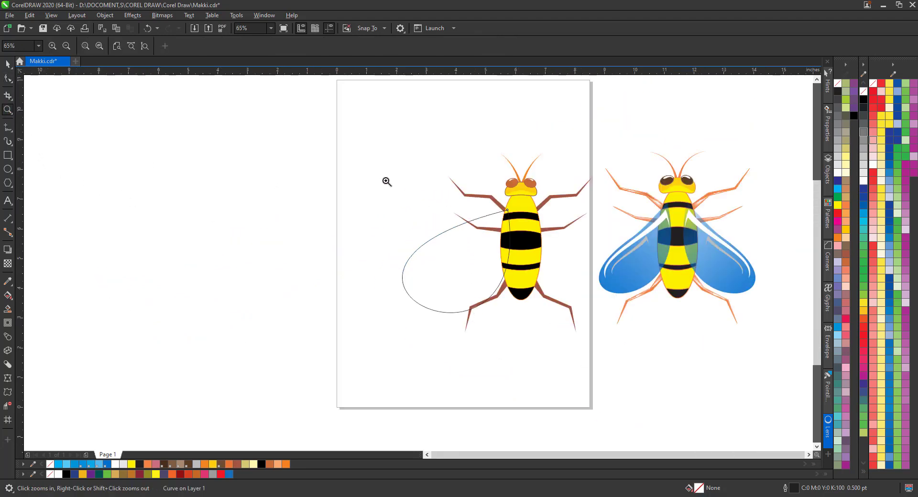
pyautogui.moveTo(386, 180); pyautogui.dragTo(567, 340)
pyautogui.press('space')
pyautogui.click(376, 389)
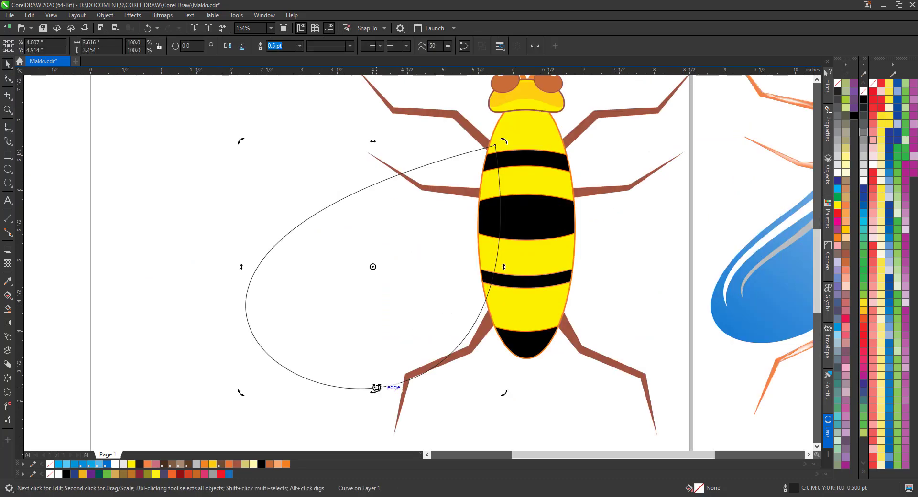
pyautogui.press('F10')
pyautogui.moveTo(376, 387); pyautogui.dragTo(363, 364)
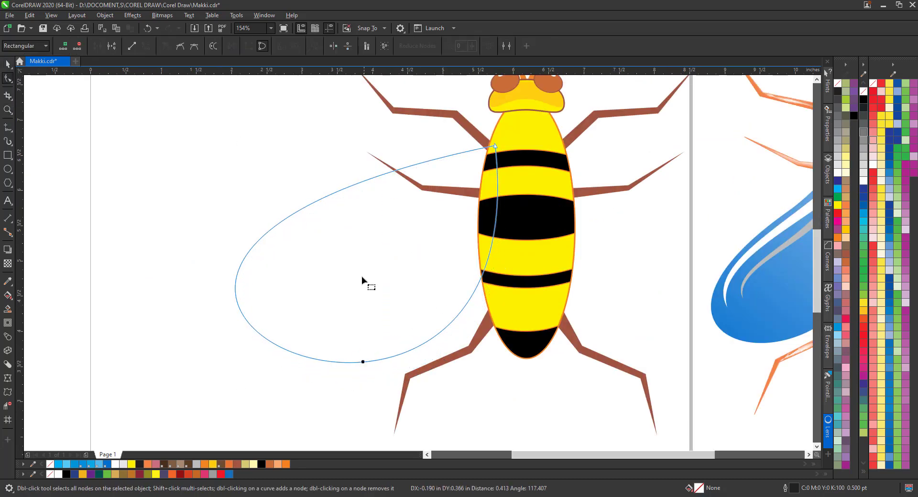
# Step: Add a node on the wing's upper edge, move it inward, and adjust the root handle so the wing narrows smoothly toward the body
pyautogui.click(360, 182)
pyautogui.moveTo(359, 182); pyautogui.dragTo(384, 211)
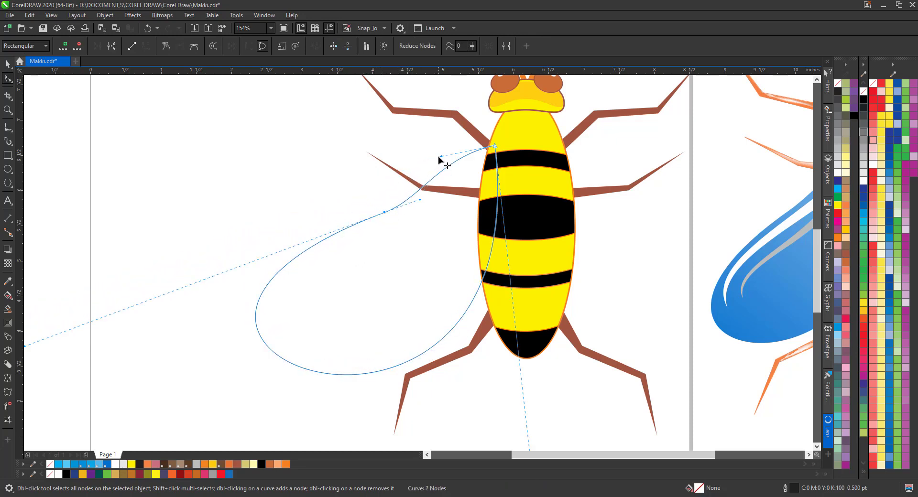
pyautogui.moveTo(442, 156); pyautogui.dragTo(455, 188)
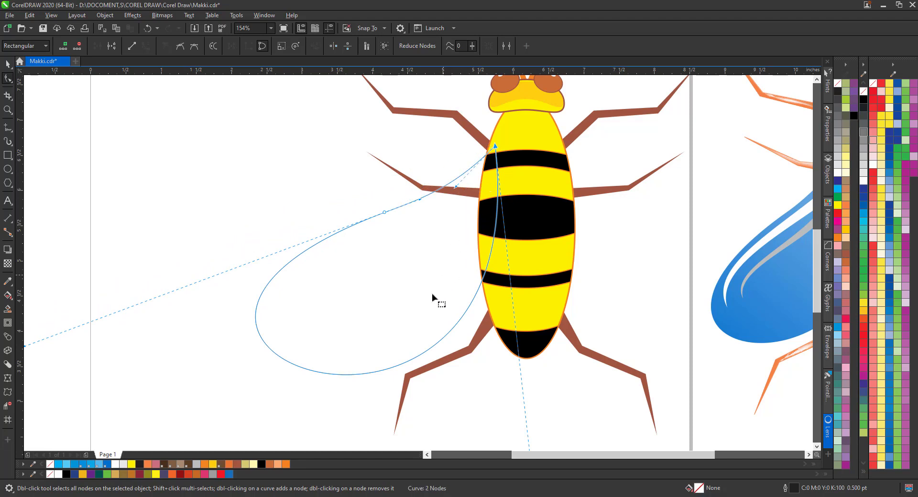
pyautogui.click(291, 363)
pyautogui.moveTo(300, 366); pyautogui.dragTo(301, 366)
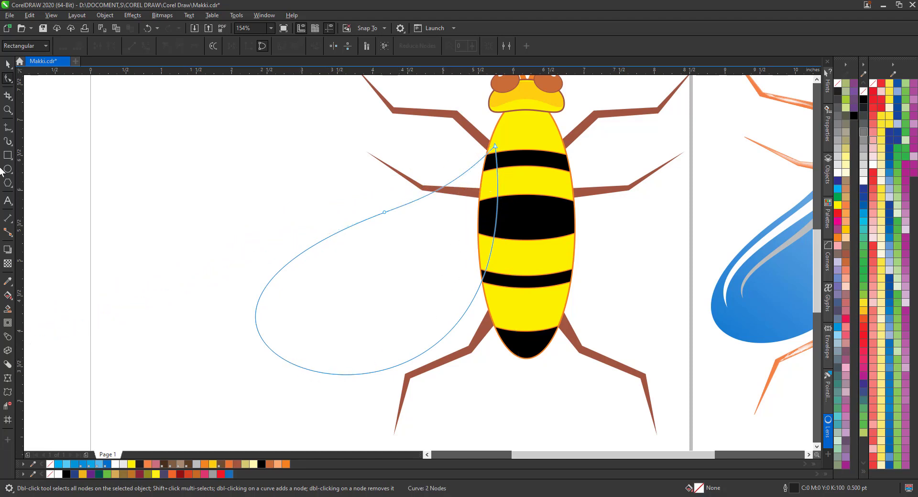
# Step: Fill the closed wing shape with solid blue (100%B 40%G) and remove its outline
pyautogui.click(8, 110)
pyautogui.rightClick(260, 266)
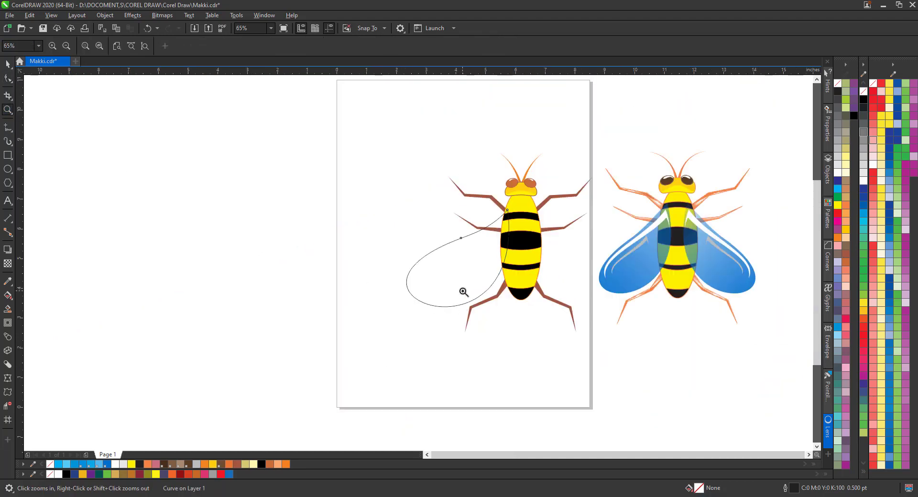
pyautogui.moveTo(382, 125); pyautogui.dragTo(677, 362)
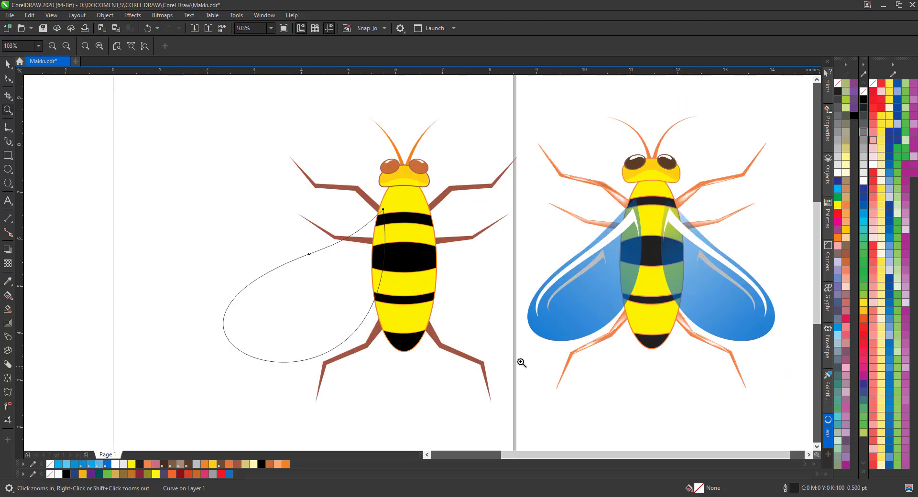
pyautogui.press('space')
pyautogui.click(838, 189)
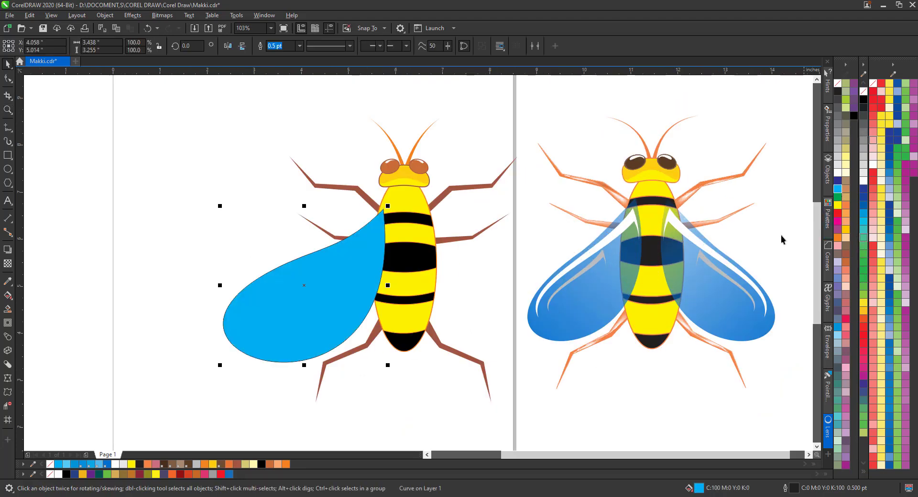
pyautogui.click(864, 206)
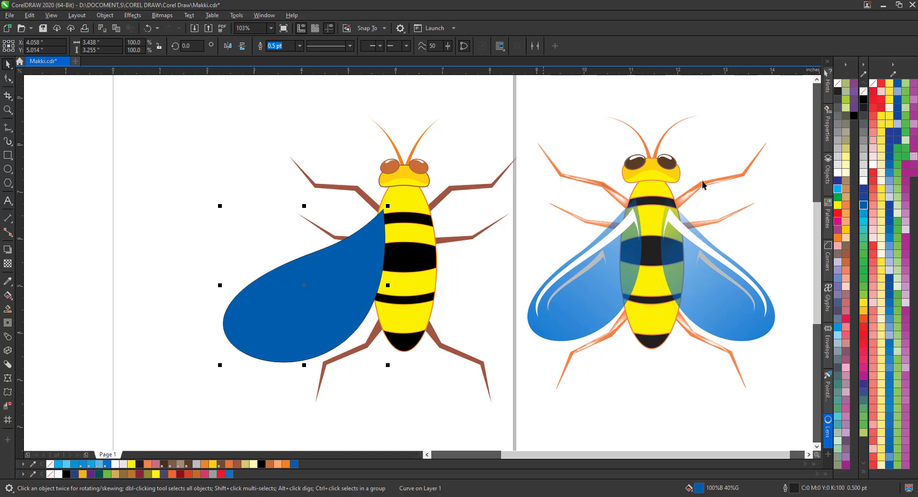
pyautogui.rightClick(837, 83)
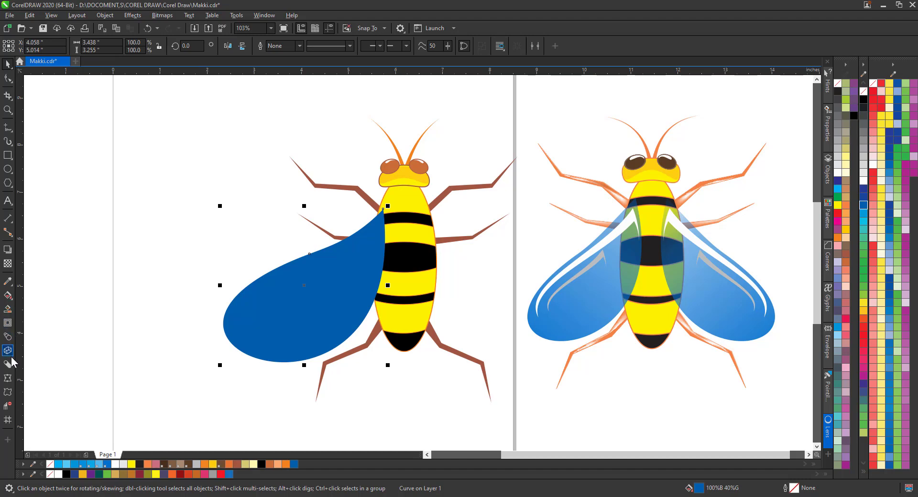
# Step: Apply a fountain transparency to the blue wing, opaque near the lower outer tip and fading beyond the body
pyautogui.click(8, 263)
pyautogui.moveTo(247, 343); pyautogui.dragTo(431, 202)
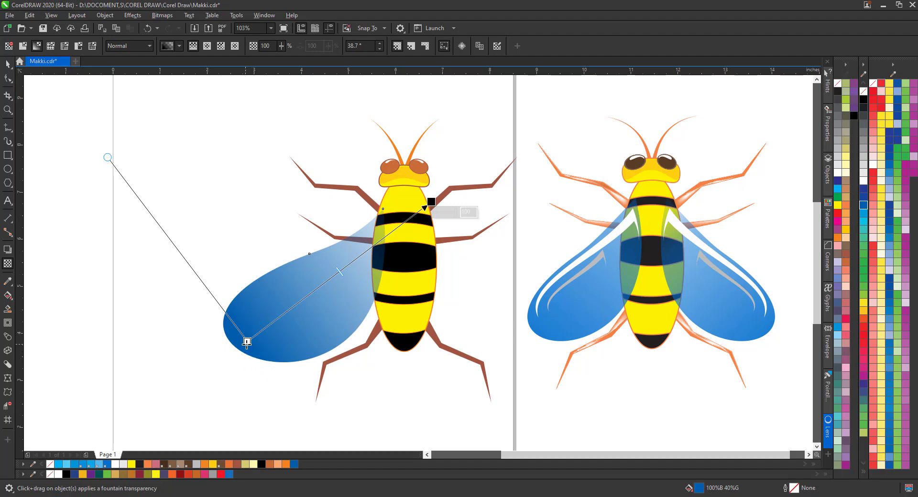
pyautogui.moveTo(247, 341); pyautogui.dragTo(211, 369)
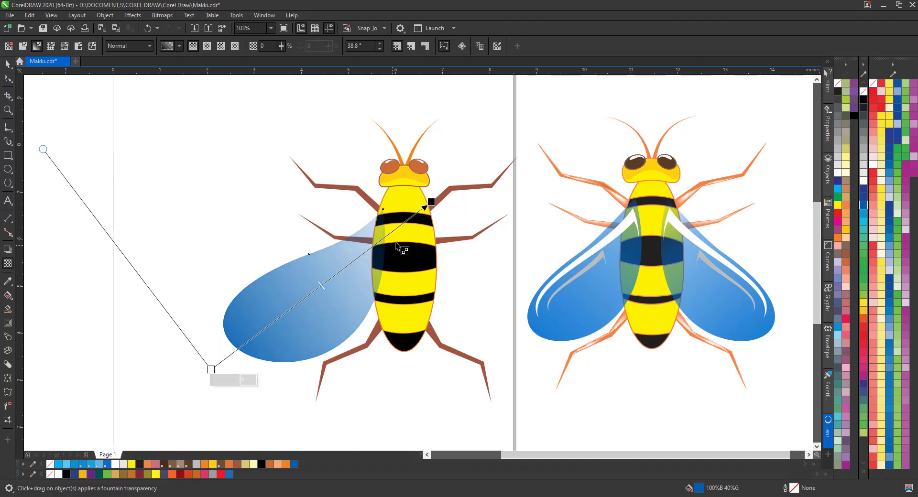
pyautogui.moveTo(431, 203); pyautogui.dragTo(457, 184)
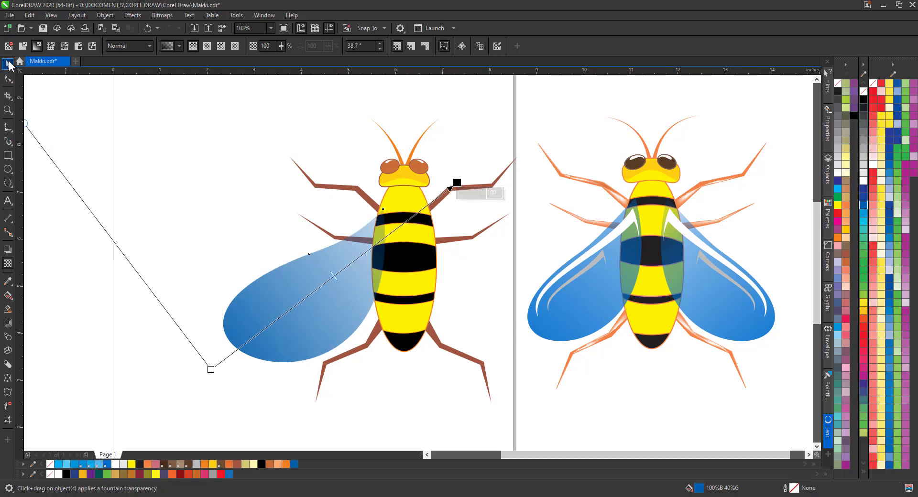
pyautogui.click(8, 63)
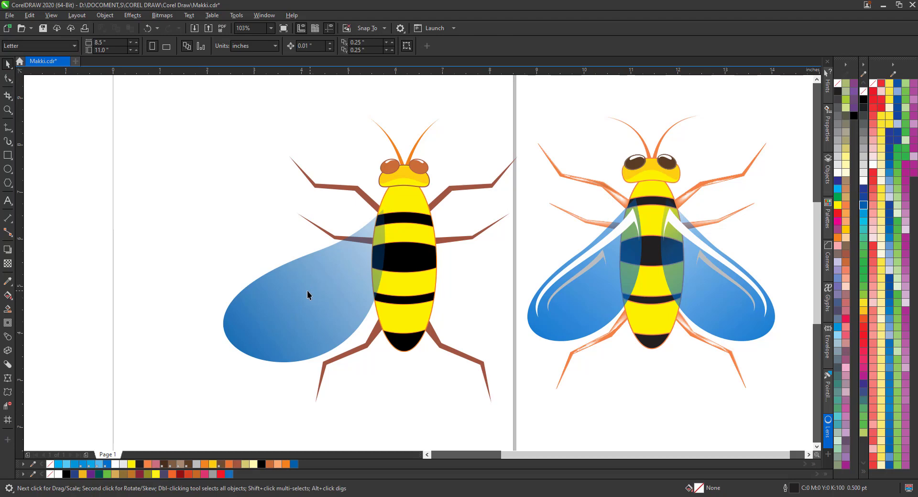
# Step: Place overlapping, slightly offset wing copies beside the fly and Smart Fill the narrow crescent along their upper edges
pyautogui.moveTo(312, 293); pyautogui.dragTo(161, 215)
pyautogui.press('space')
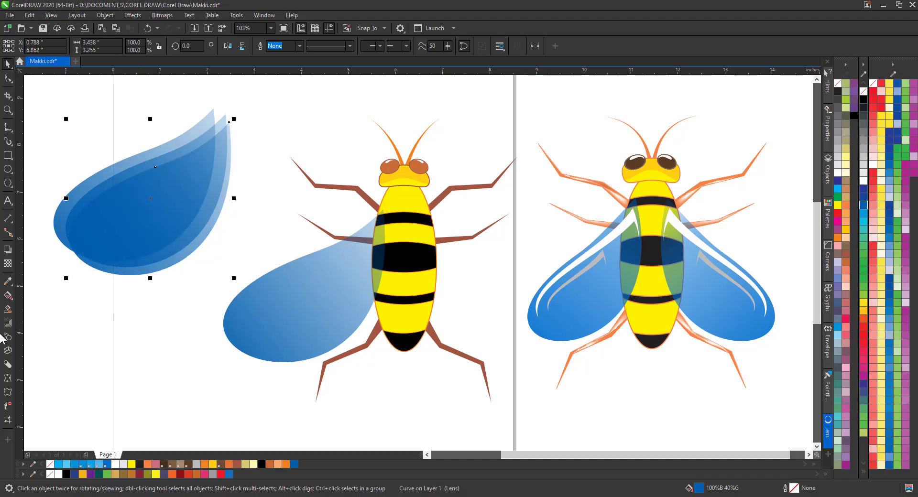
pyautogui.click(120, 177)
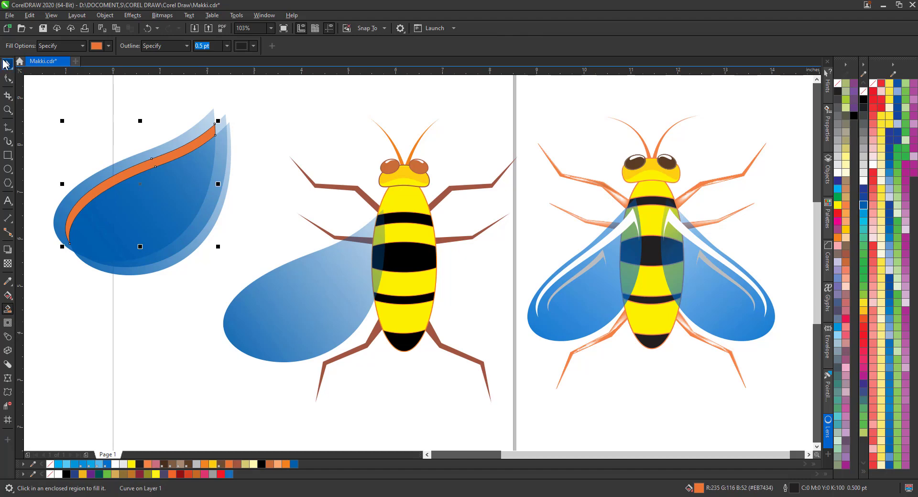
# Step: Move the crescent onto the wing just inside its upper edge, fill it white and remove its outline
pyautogui.click(7, 64)
pyautogui.moveTo(146, 166); pyautogui.dragTo(315, 266)
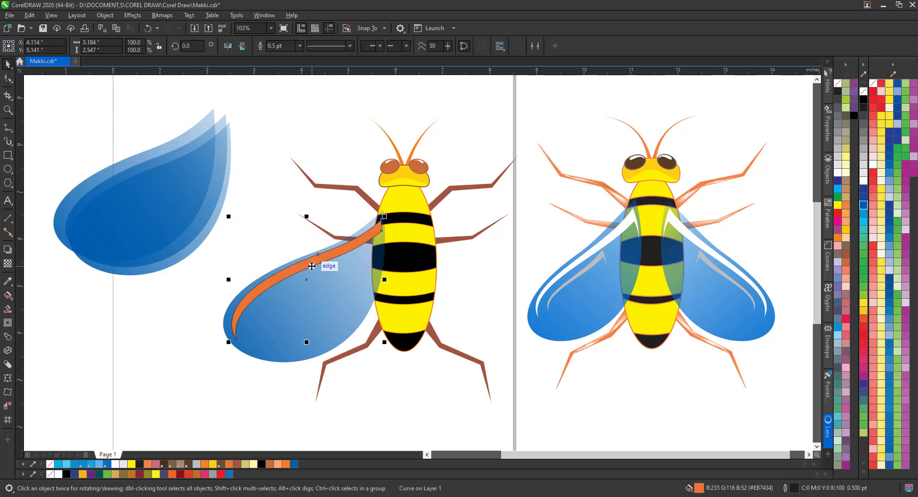
pyautogui.click(837, 173)
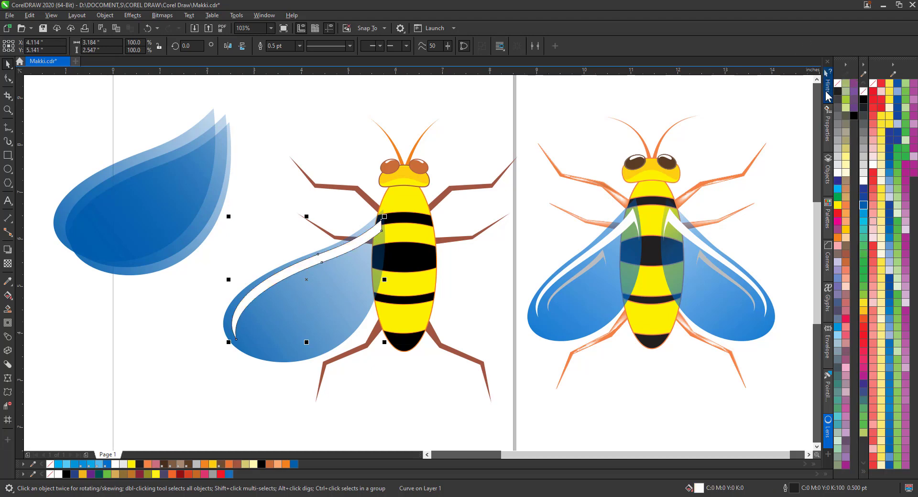
pyautogui.rightClick(837, 85)
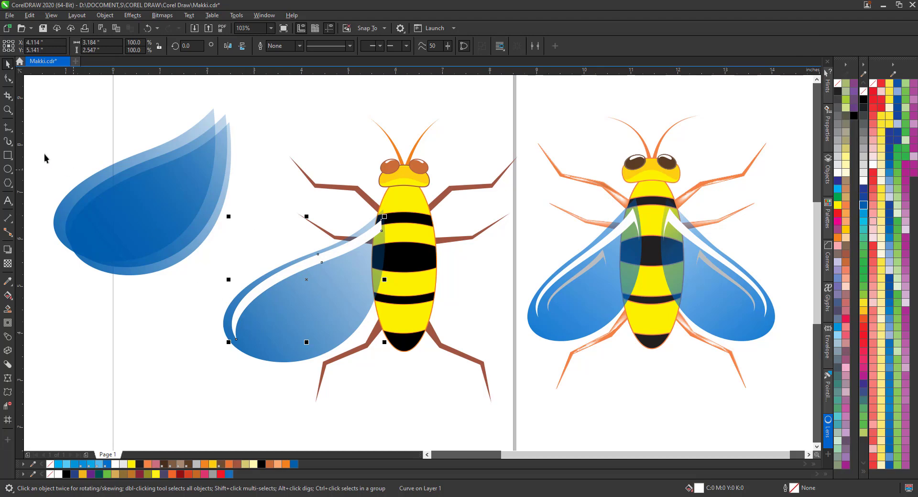
# Step: Slim the white wing highlight by raising the middle node of its lower edge and lengthening that node's outer handle
pyautogui.click(7, 109)
pyautogui.moveTo(165, 137); pyautogui.dragTo(657, 385)
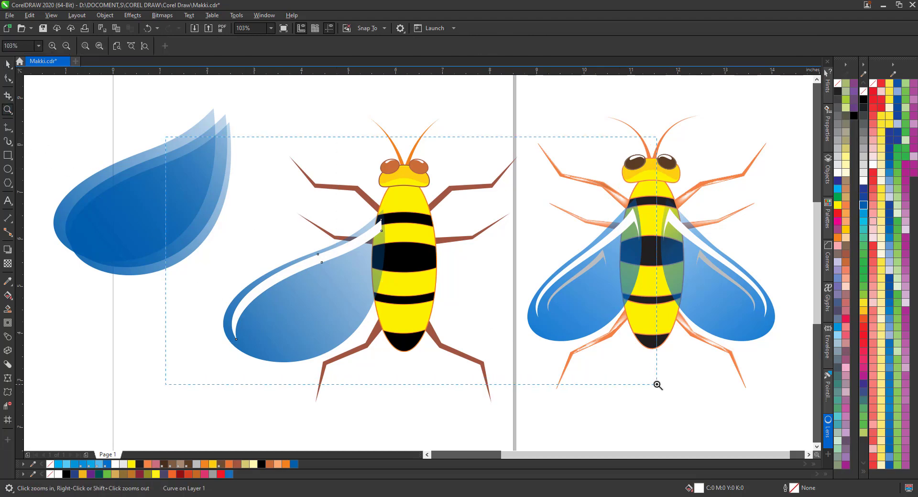
pyautogui.press('space')
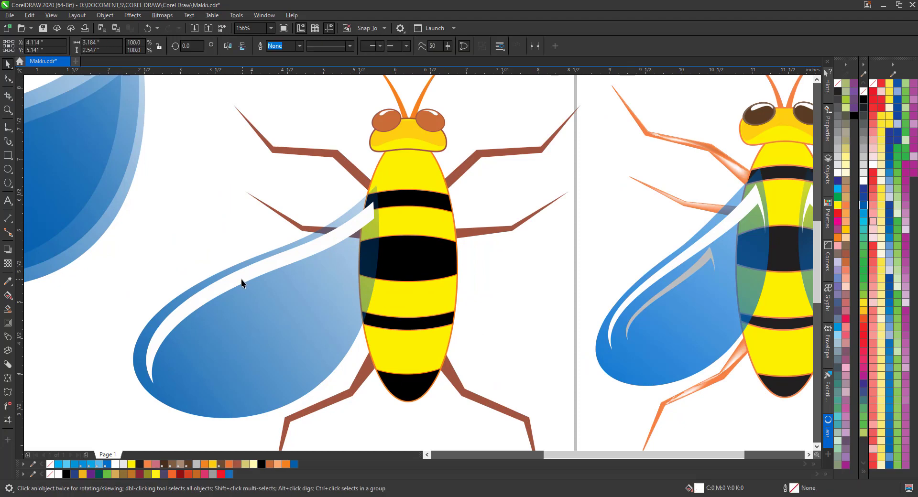
pyautogui.click(7, 78)
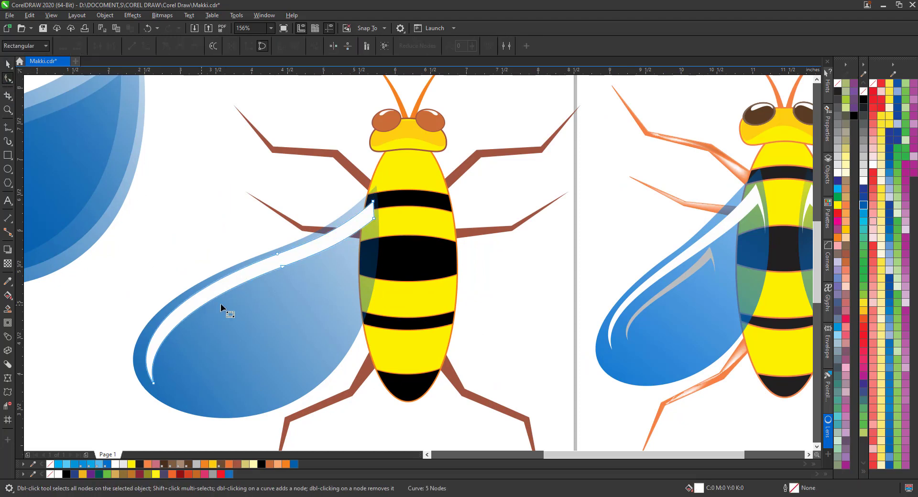
pyautogui.click(281, 268)
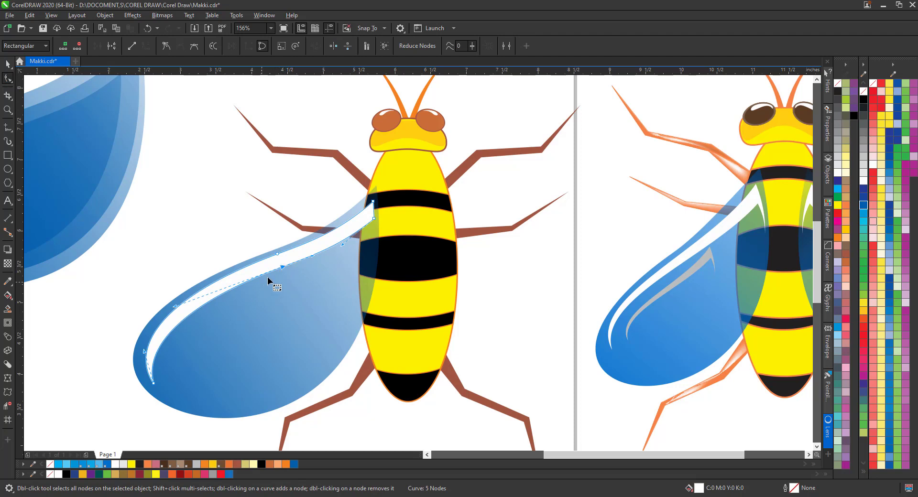
pyautogui.moveTo(283, 267); pyautogui.dragTo(280, 263)
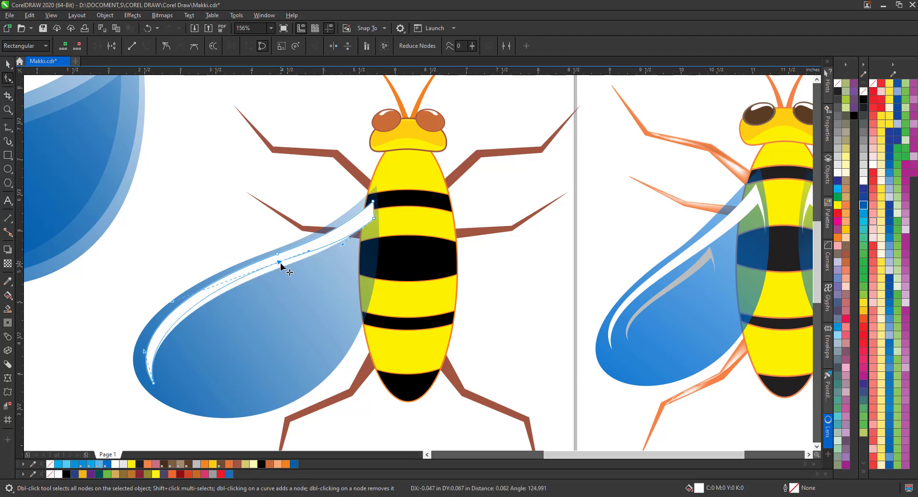
pyautogui.moveTo(173, 301); pyautogui.dragTo(158, 304)
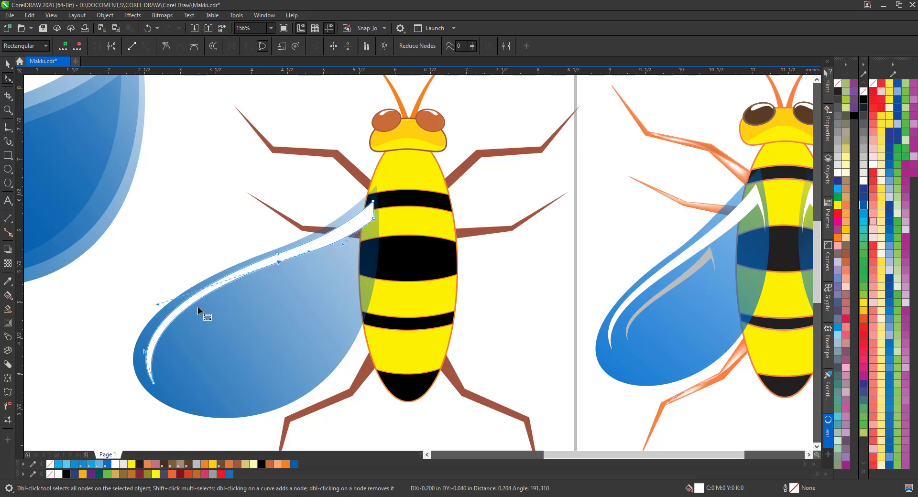
# Step: Try adding nodes on the highlight's lower edge near the body and pulling a point downward, and undo the pulled shape
pyautogui.doubleClick(355, 232)
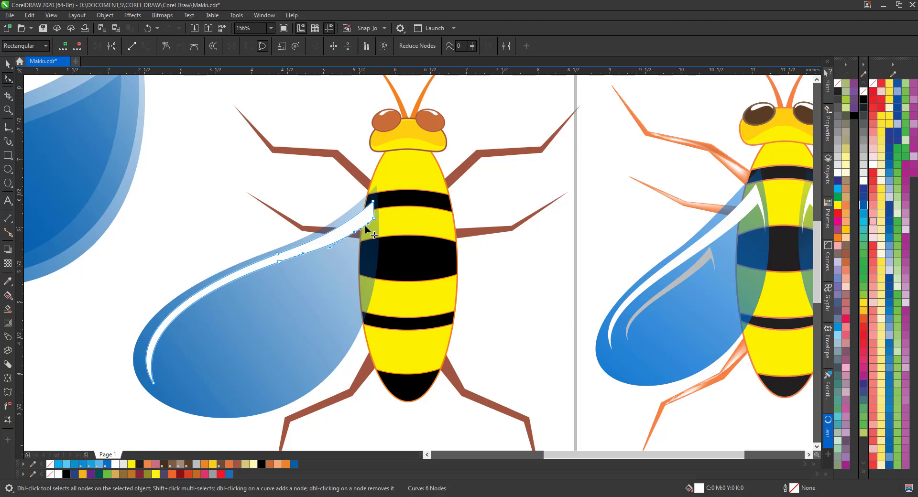
pyautogui.click(365, 226)
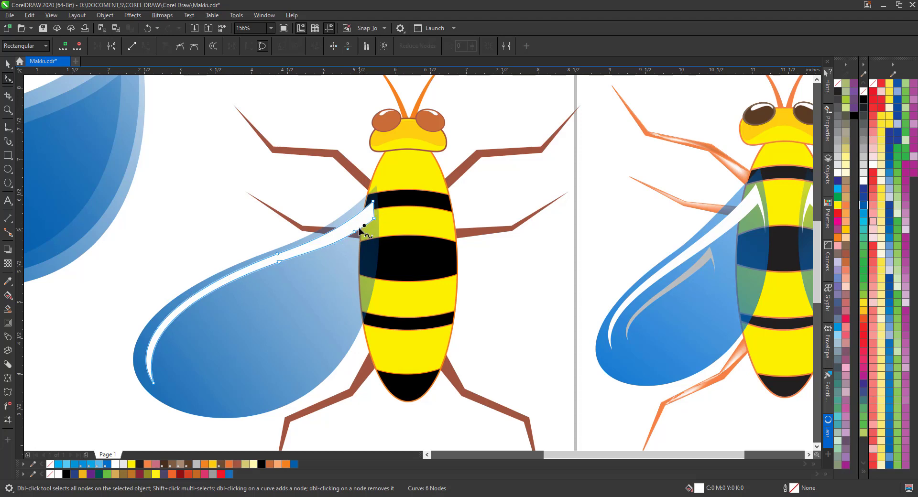
pyautogui.moveTo(360, 231); pyautogui.dragTo(358, 247)
pyautogui.hotkey('ctrl', 'z')
pyautogui.doubleClick(348, 236)
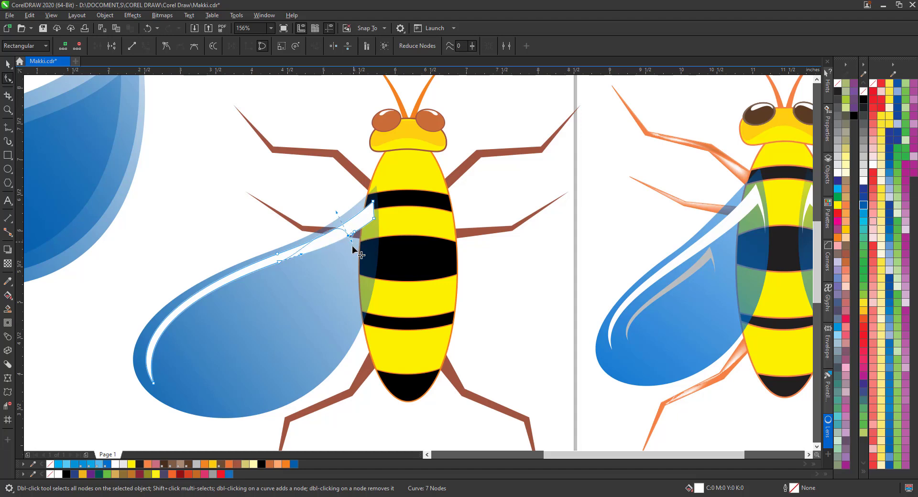
pyautogui.moveTo(353, 247); pyautogui.dragTo(356, 303)
pyautogui.doubleClick(365, 231)
pyautogui.click(8, 109)
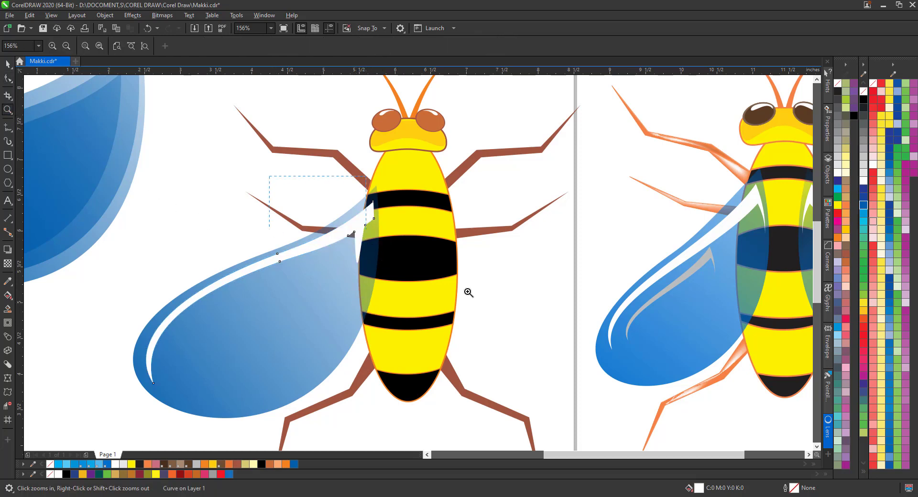
pyautogui.click(468, 293)
pyautogui.hotkey('ctrl', 'z')
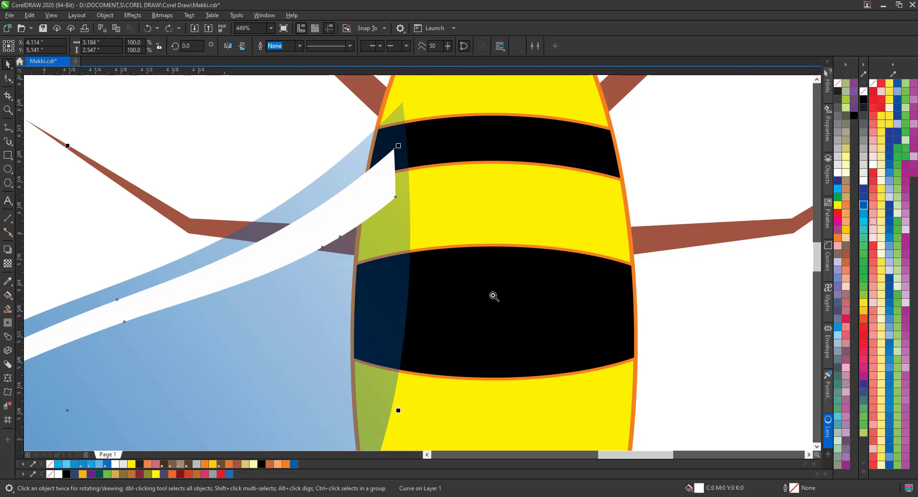
# Step: Delete the two extra nodes from the highlight's lower edge near the body
pyautogui.click(8, 78)
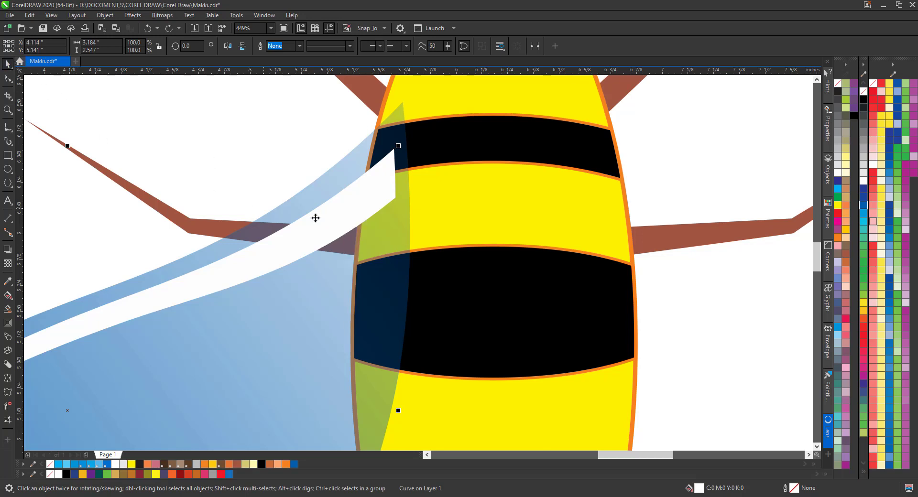
pyautogui.click(341, 243)
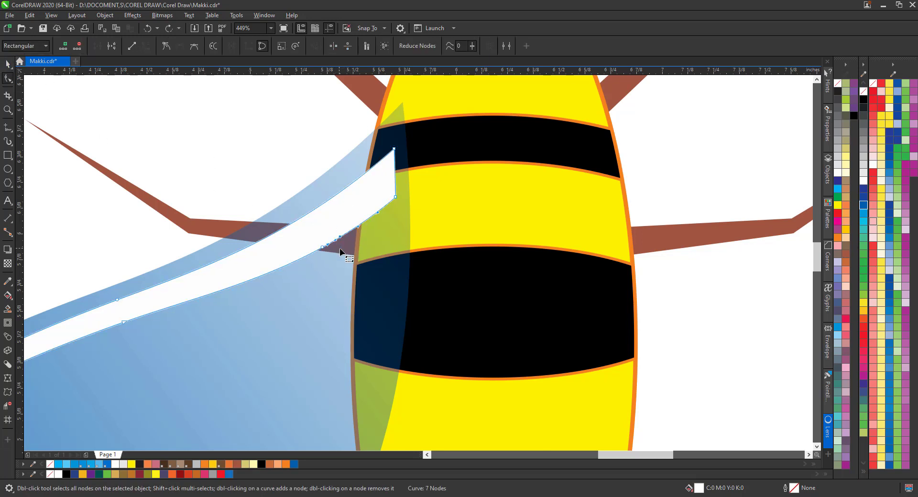
pyautogui.press('Delete')
pyautogui.press('Delete')
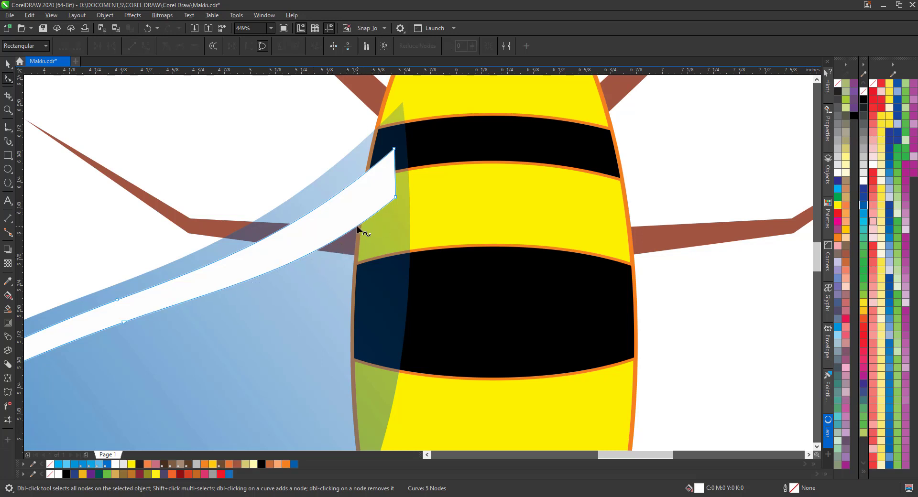
# Step: Add nodes on the highlight's lower edge where it meets the body and pull one down into a narrow spike
pyautogui.hotkey('ctrl', 'z')
pyautogui.hotkey('ctrl', 'z')
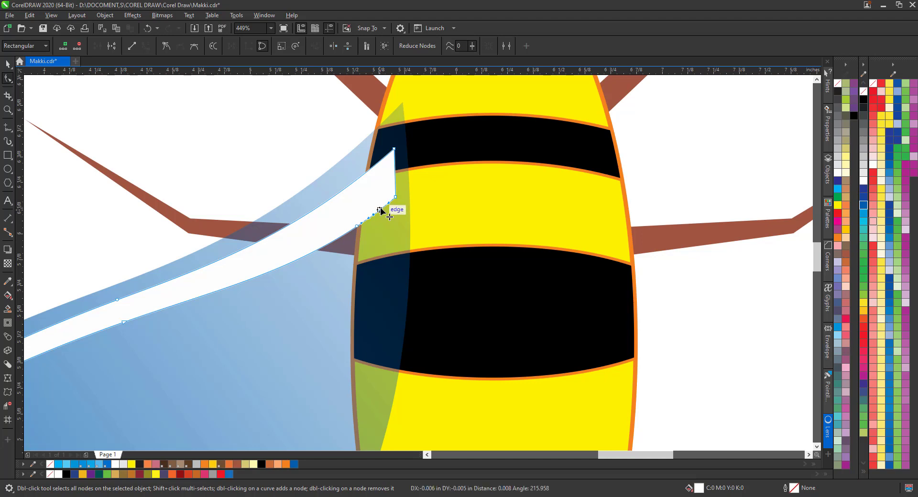
pyautogui.moveTo(379, 213); pyautogui.dragTo(387, 218)
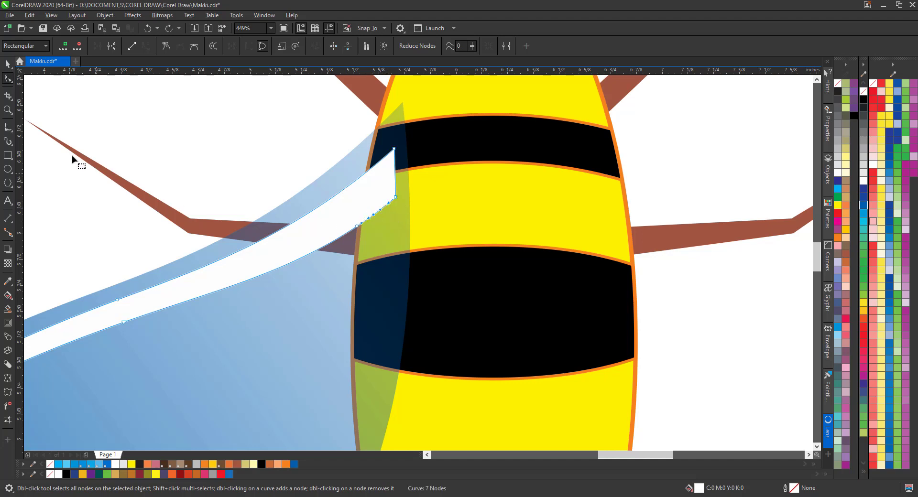
pyautogui.click(8, 110)
pyautogui.moveTo(460, 247); pyautogui.dragTo(294, 161)
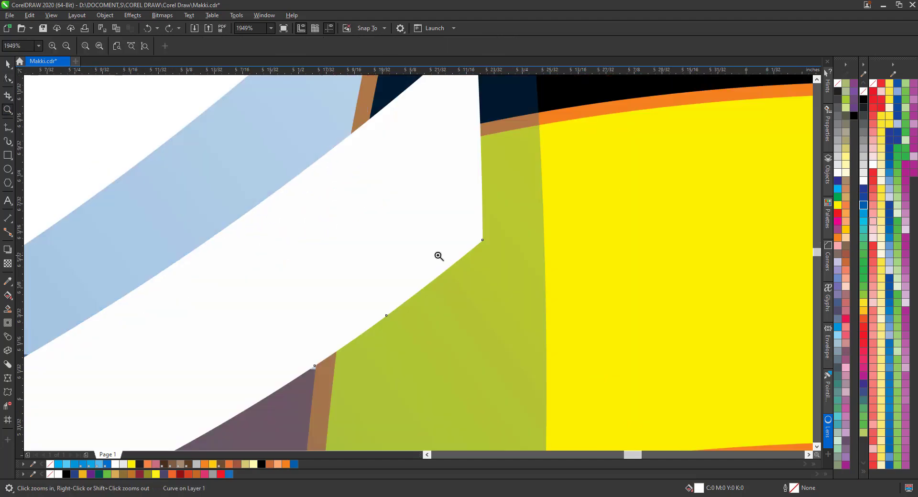
pyautogui.press('F10')
pyautogui.moveTo(432, 279); pyautogui.dragTo(447, 425)
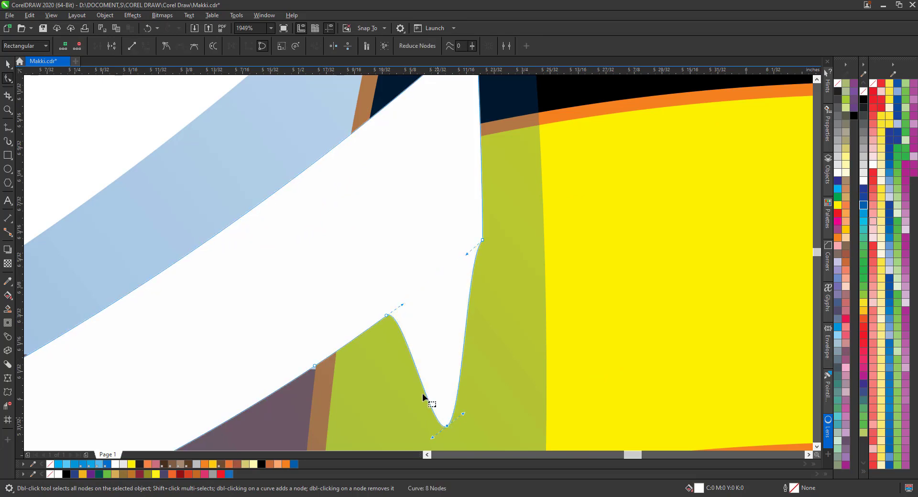
# Step: Straighten the inner side of the highlight's spike, lower its notch node slightly, and smooth the outer side by adjusting its handle
pyautogui.click(132, 46)
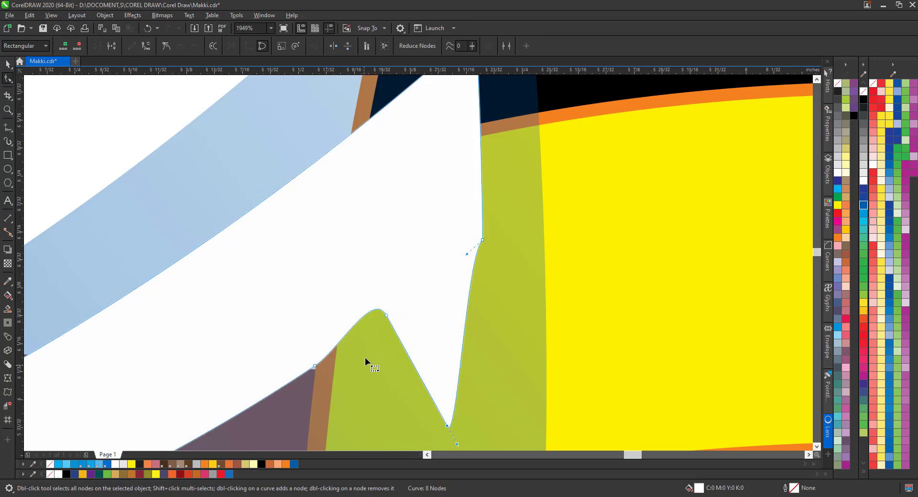
pyautogui.moveTo(386, 315); pyautogui.dragTo(402, 330)
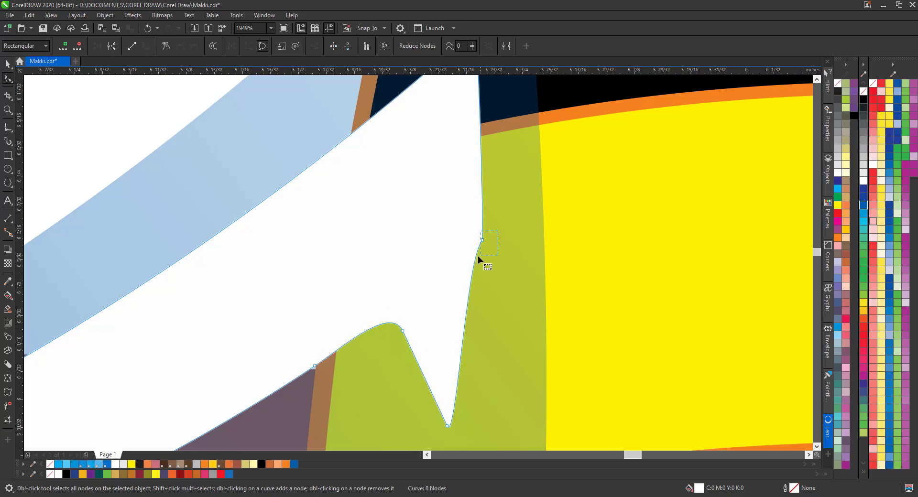
pyautogui.press('Tab')
pyautogui.press('Tab')
pyautogui.scroll(-1, 478, 239)
pyautogui.hotkey('shift', 'Tab')
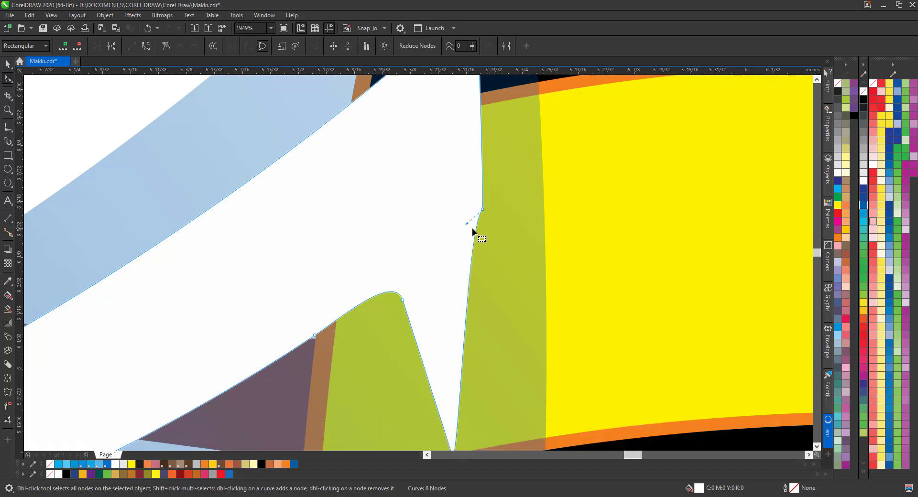
pyautogui.moveTo(468, 225); pyautogui.dragTo(484, 237)
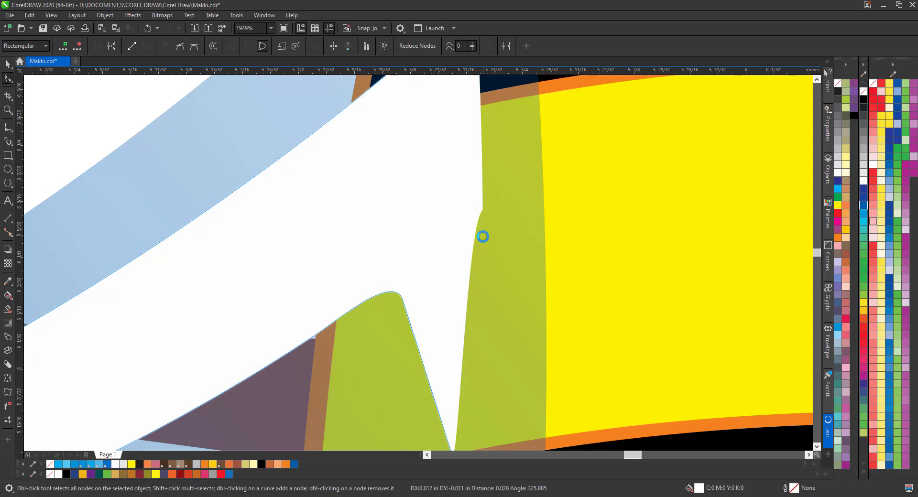
# Step: Make the segment beside the notch node straight and raise that node to sharpen the gap next to the spike
pyautogui.click(403, 302)
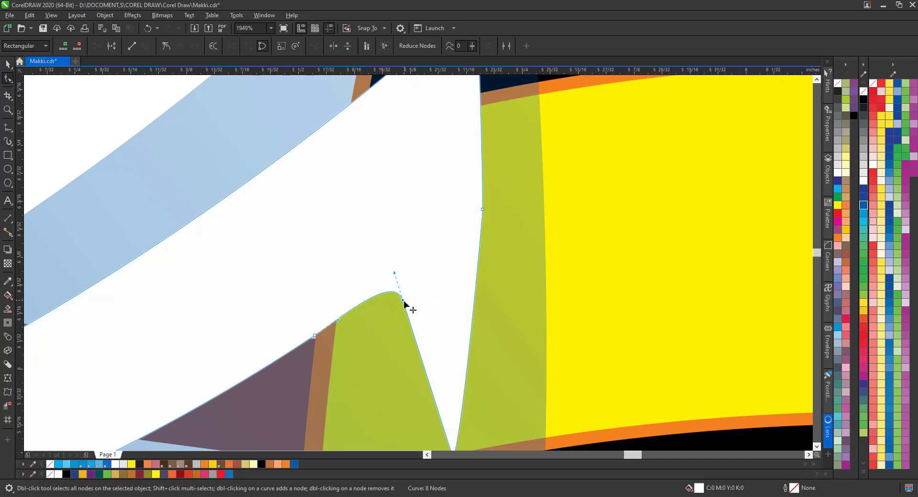
pyautogui.click(132, 46)
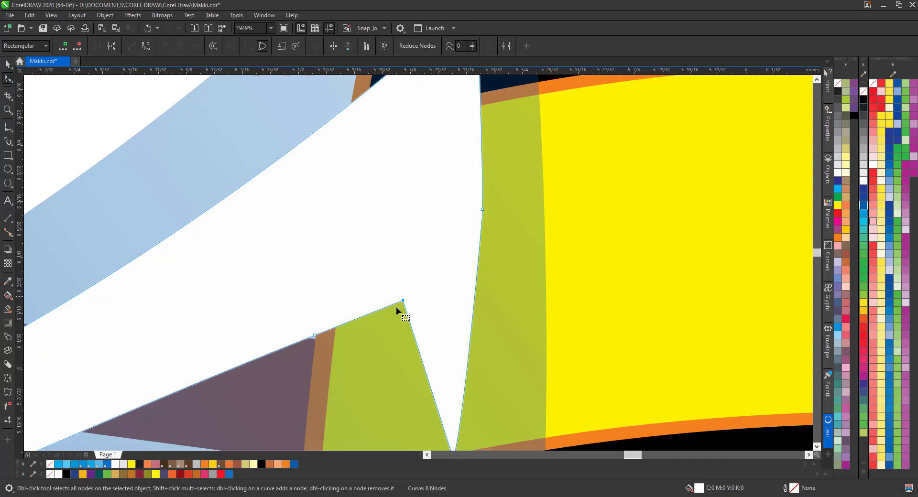
pyautogui.moveTo(403, 302); pyautogui.dragTo(412, 228)
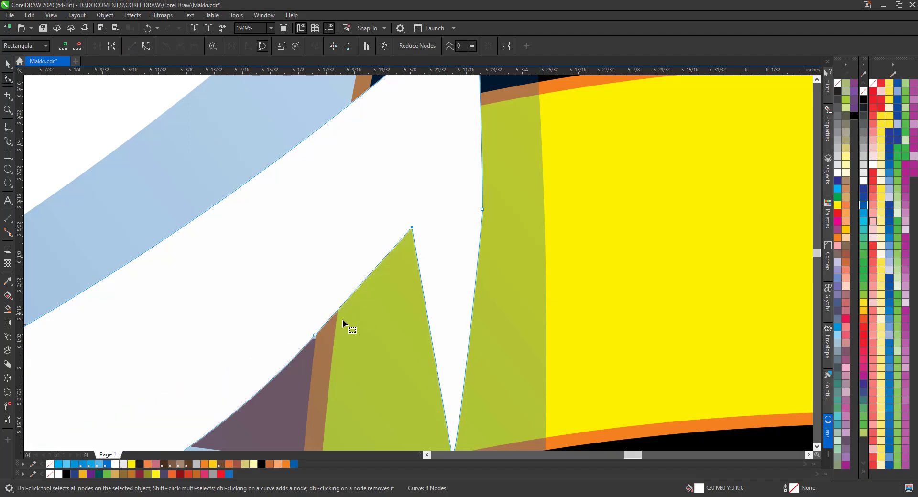
# Step: Bend the highlight's lower edge slightly upward just outside the body
pyautogui.click(8, 110)
pyautogui.scroll(-4, 399, 242)
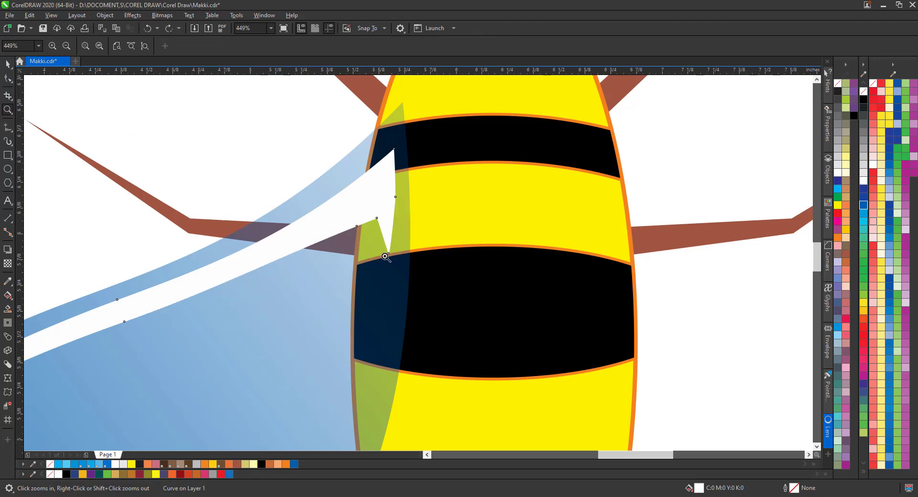
pyautogui.moveTo(225, 127)
pyautogui.mouseDown()
pyautogui.moveTo(457, 268)
pyautogui.moveTo(460, 305)
pyautogui.moveTo(425, 273)
pyautogui.moveTo(435, 285)
pyautogui.moveTo(458, 282)
pyautogui.moveTo(467, 238)
pyautogui.moveTo(478, 238)
pyautogui.mouseUp()
pyautogui.press('F10')
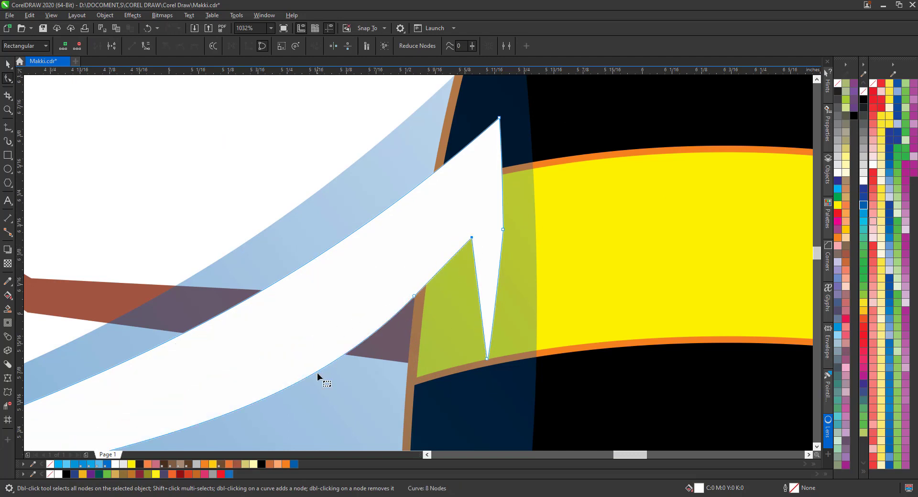
pyautogui.moveTo(314, 373); pyautogui.dragTo(309, 364)
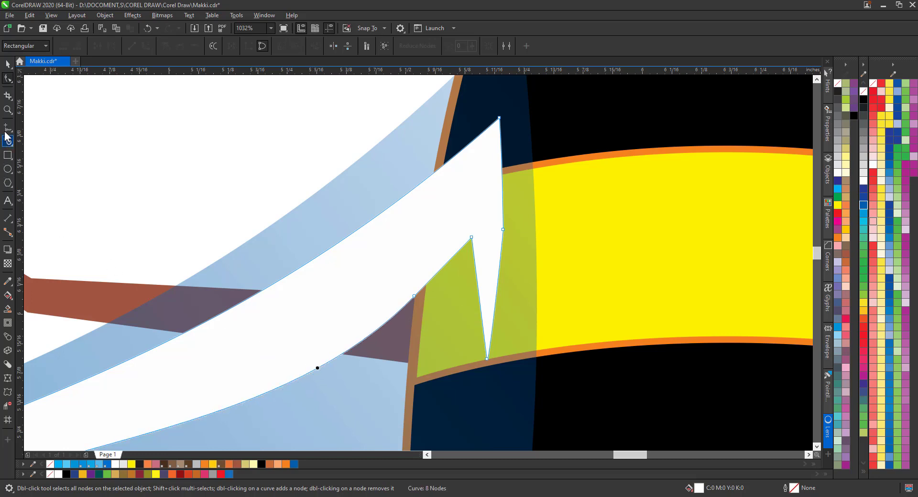
# Step: Duplicate the white highlight at 50% scale and place the smaller copy inside the wing beneath the original
pyautogui.click(8, 109)
pyautogui.scroll(-3, 242, 160)
pyautogui.scroll(-3, 328, 225)
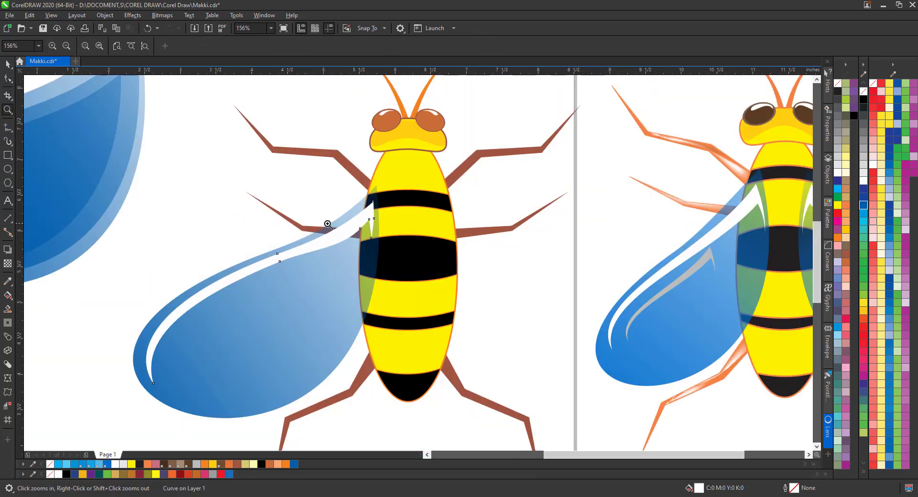
pyautogui.press('space')
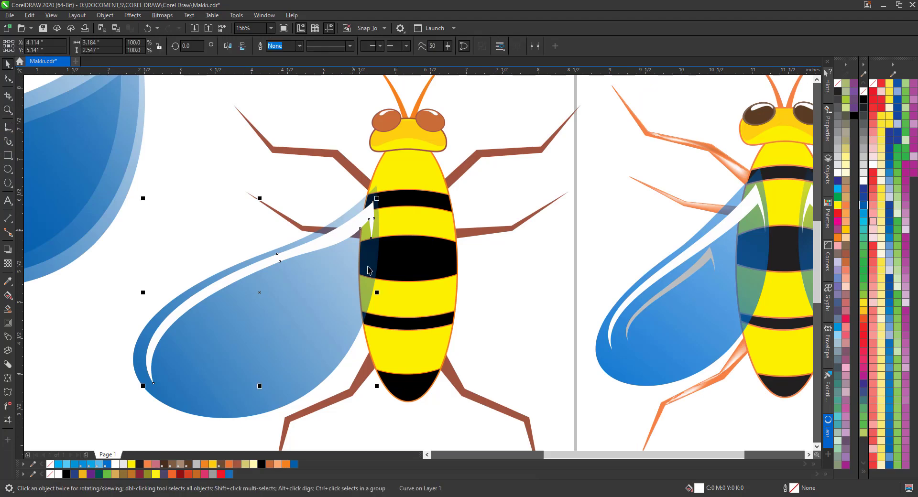
pyautogui.moveTo(326, 242)
pyautogui.mouseDown()
pyautogui.moveTo(344, 261)
pyautogui.moveTo(341, 253)
pyautogui.mouseUp()
pyautogui.moveTo(391, 211); pyautogui.dragTo(276, 288)
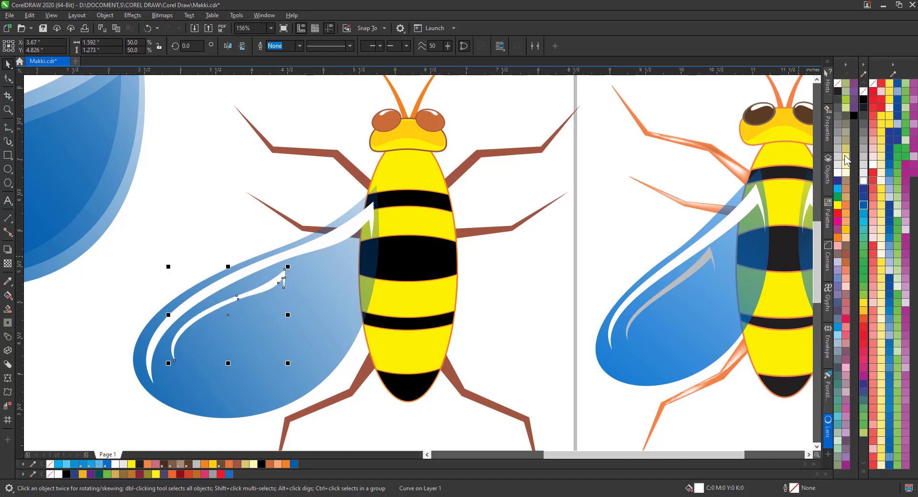
# Step: Fill the smaller highlight with 30% black and shift it slightly up and to the right within the wing
pyautogui.click(838, 141)
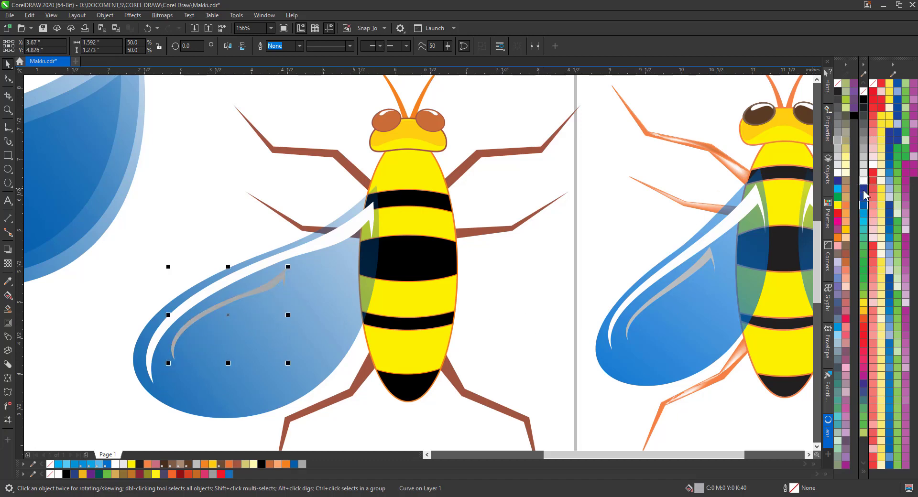
pyautogui.click(837, 148)
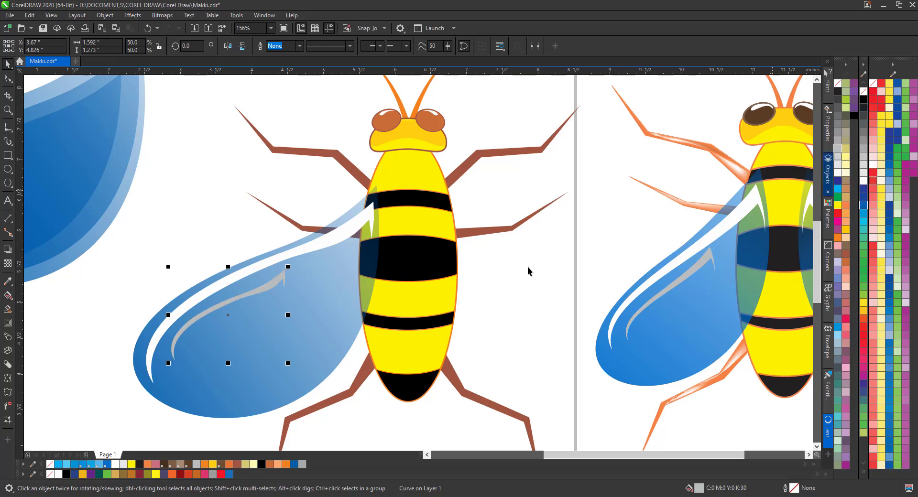
pyautogui.moveTo(266, 291); pyautogui.dragTo(269, 288)
# Step: Delete the spare blue wing shapes lying beside the fly
pyautogui.click(8, 110)
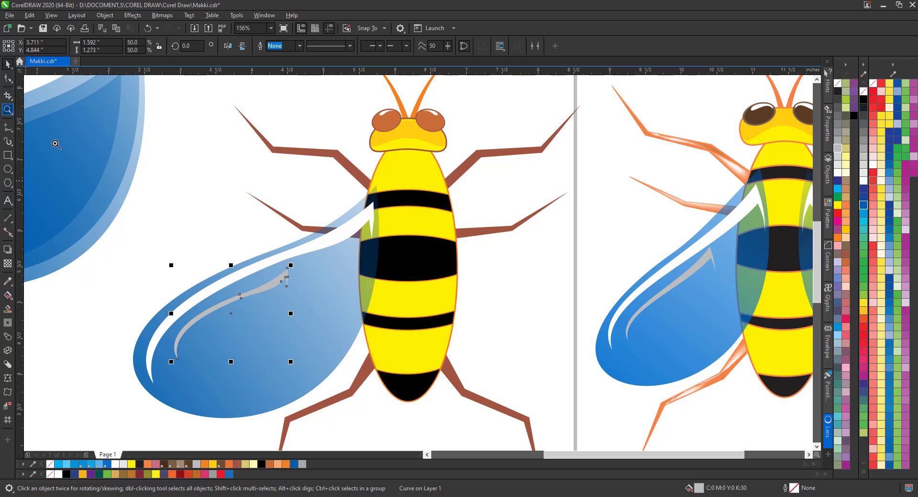
pyautogui.rightClick(135, 187)
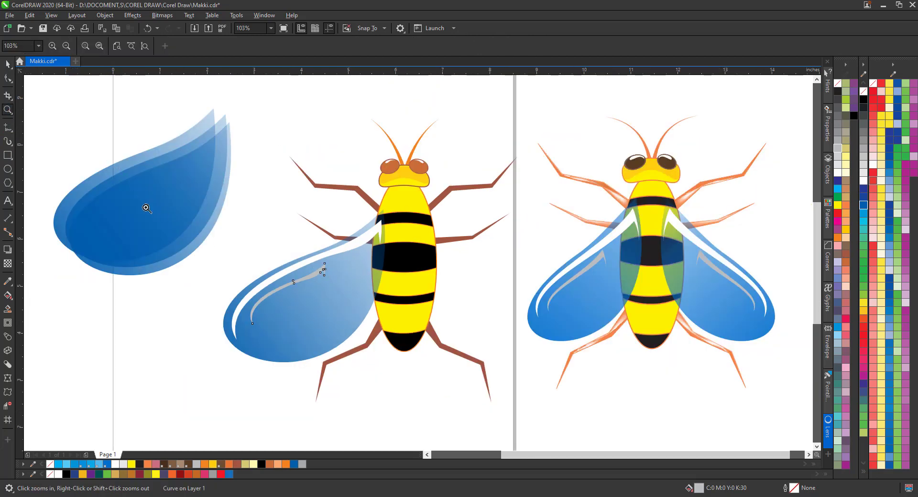
pyautogui.press('space')
pyautogui.moveTo(49, 105); pyautogui.dragTo(187, 238)
pyautogui.moveTo(261, 284); pyautogui.dragTo(252, 283)
pyautogui.press('Delete')
# Step: Move the whole redrawn fly, including its wing and highlights, about 3.5 inches to the left
pyautogui.moveTo(180, 113); pyautogui.dragTo(484, 328)
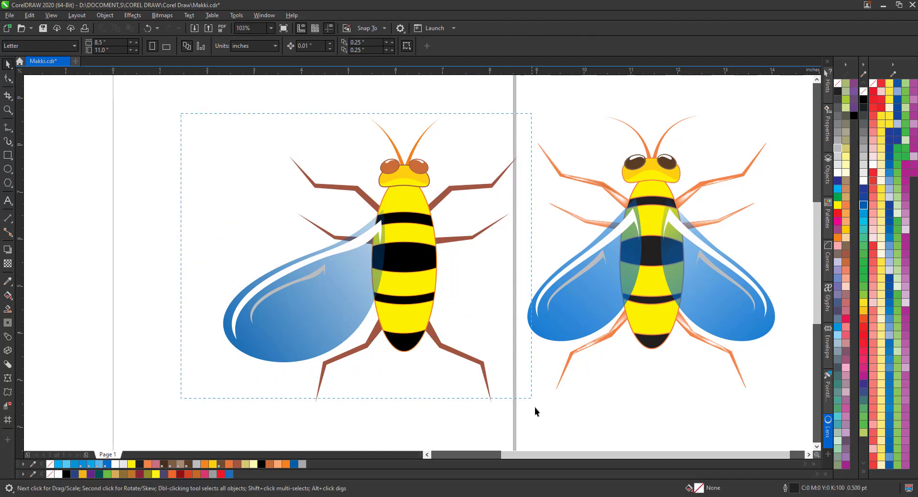
pyautogui.moveTo(535, 407); pyautogui.dragTo(534, 408)
pyautogui.moveTo(420, 304); pyautogui.dragTo(253, 304)
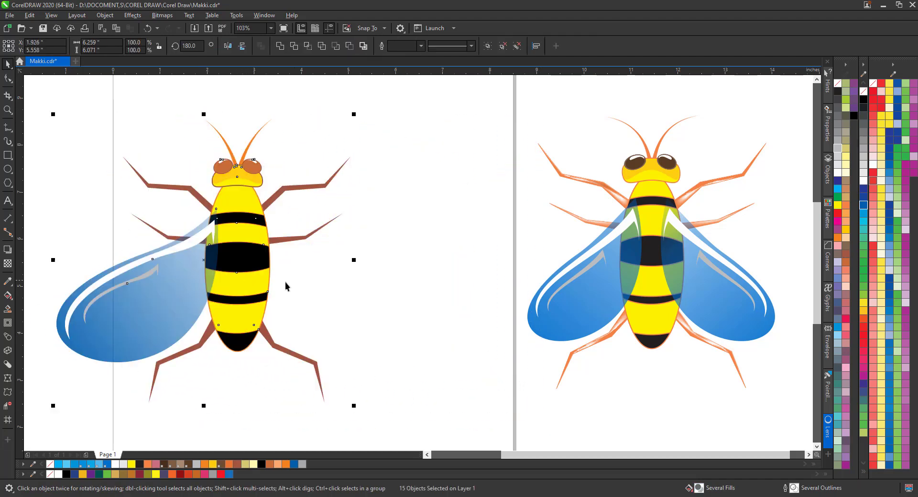
pyautogui.press('Escape')
# Step: Group the blue wing with its white and grey highlights
pyautogui.click(142, 282)
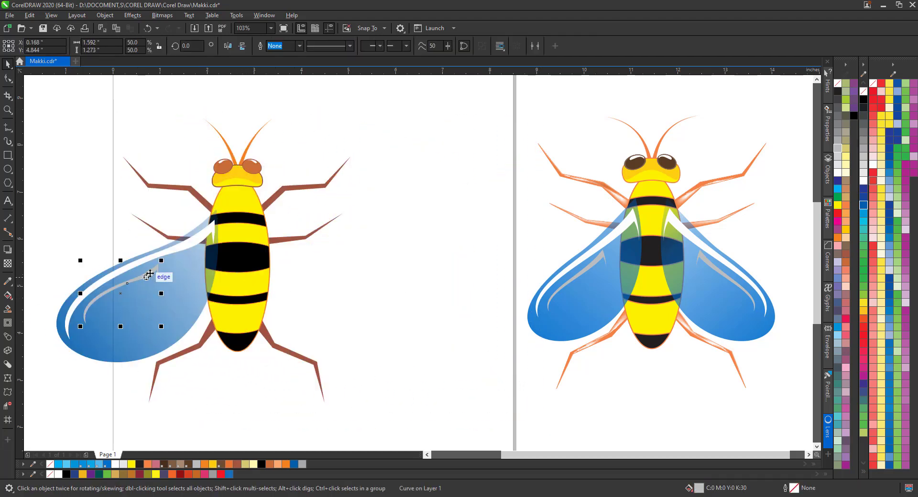
pyautogui.keyDown('shift'); pyautogui.click(178, 253); pyautogui.keyUp('shift')
pyautogui.keyDown('shift'); pyautogui.click(185, 292); pyautogui.keyUp('shift')
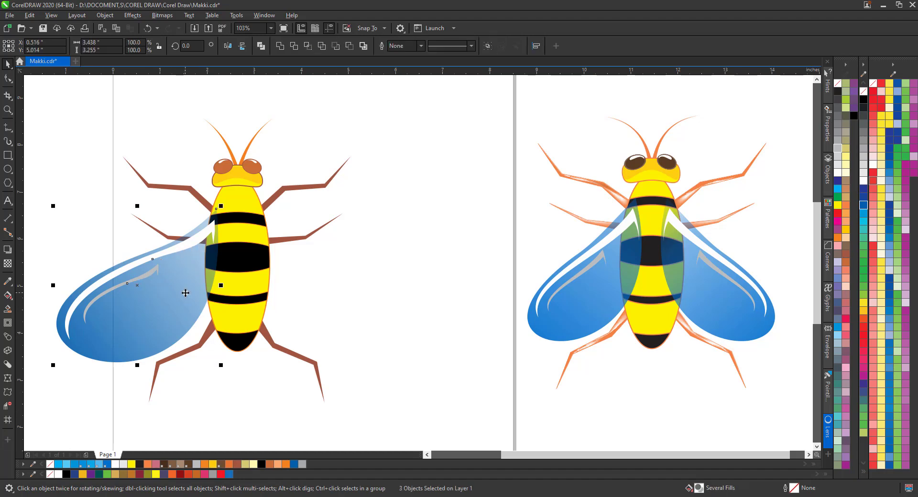
pyautogui.keyDown('ctrl'); pyautogui.click(148, 303); pyautogui.keyUp('ctrl')
pyautogui.moveTo(160, 302); pyautogui.dragTo(433, 302)
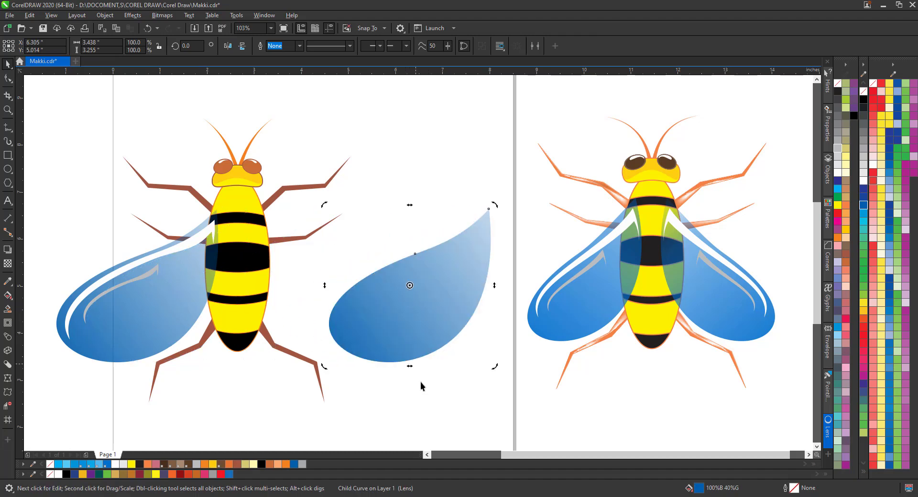
pyautogui.press('Delete')
# Step: Place a horizontally mirrored copy of the wing group on the opposite side of the fly's body
pyautogui.moveTo(170, 337); pyautogui.dragTo(349, 302)
pyautogui.click(228, 46)
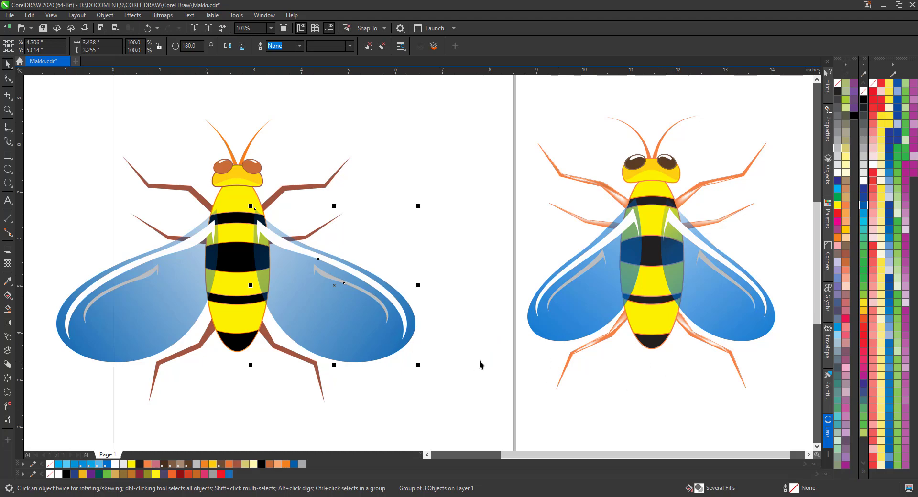
# Step: Apply a mesh fill to the fly's front right leg and add mesh nodes in its inner and middle segments
pyautogui.press('z')
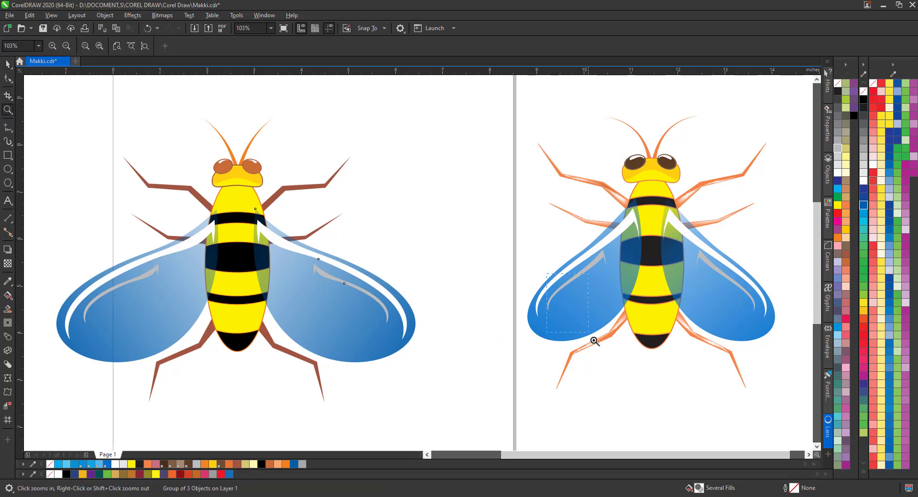
pyautogui.moveTo(594, 341); pyautogui.dragTo(627, 370)
pyautogui.rightClick(526, 294)
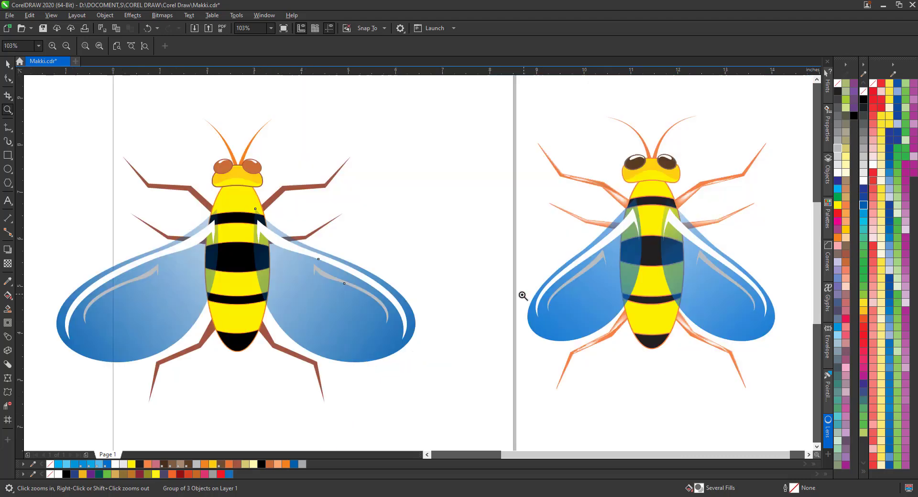
pyautogui.moveTo(230, 146); pyautogui.dragTo(390, 217)
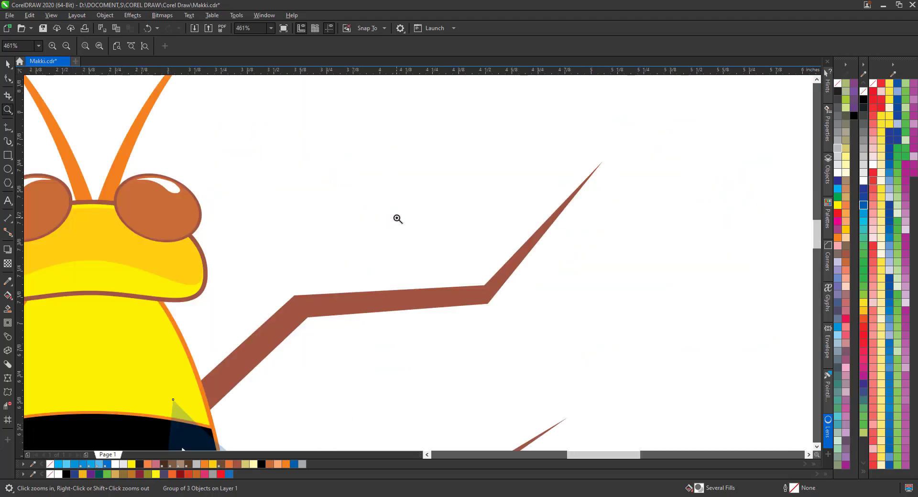
pyautogui.press('space')
pyautogui.press('Escape')
pyautogui.click(411, 299)
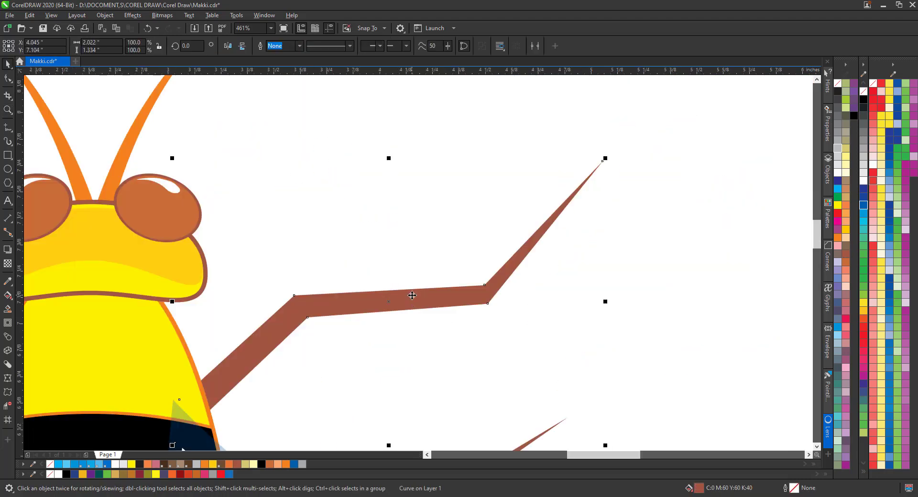
pyautogui.click(7, 420)
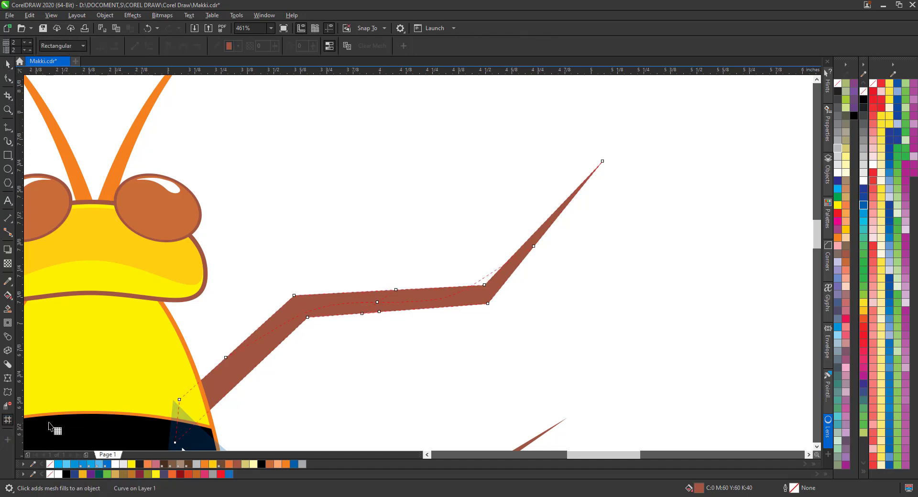
pyautogui.click(260, 339)
pyautogui.doubleClick(423, 305)
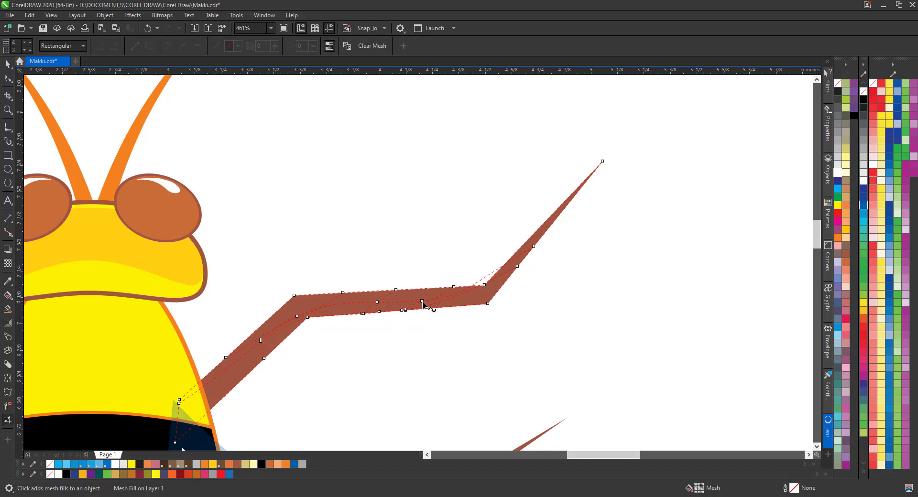
# Step: Color the mesh nodes in the leg's middle and inner segments white to create shiny highlights
pyautogui.click(423, 305)
pyautogui.click(840, 173)
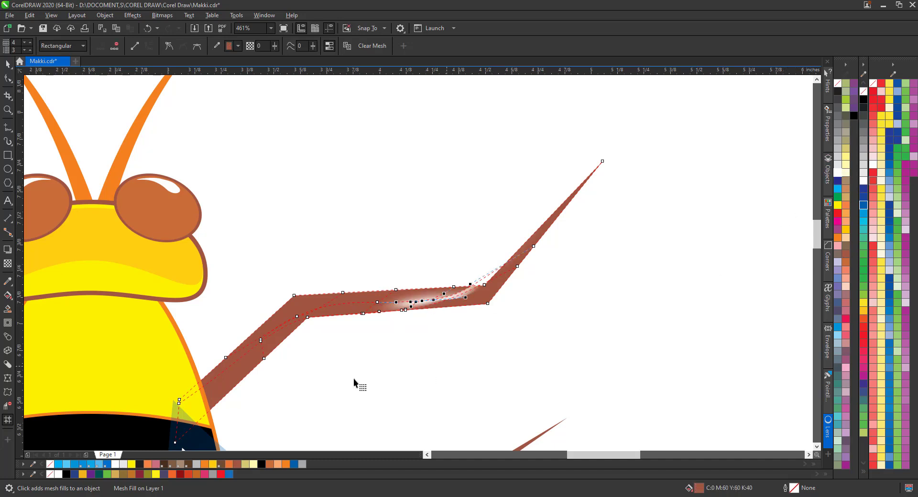
pyautogui.click(260, 341)
pyautogui.click(839, 173)
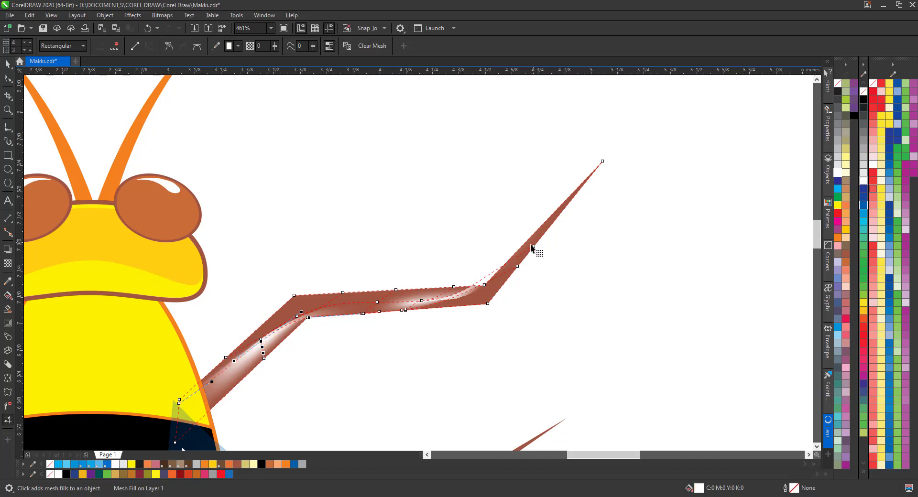
# Step: Add white mesh nodes on the leg's outer segment and at the bend nearest the body
pyautogui.doubleClick(531, 247)
pyautogui.click(840, 173)
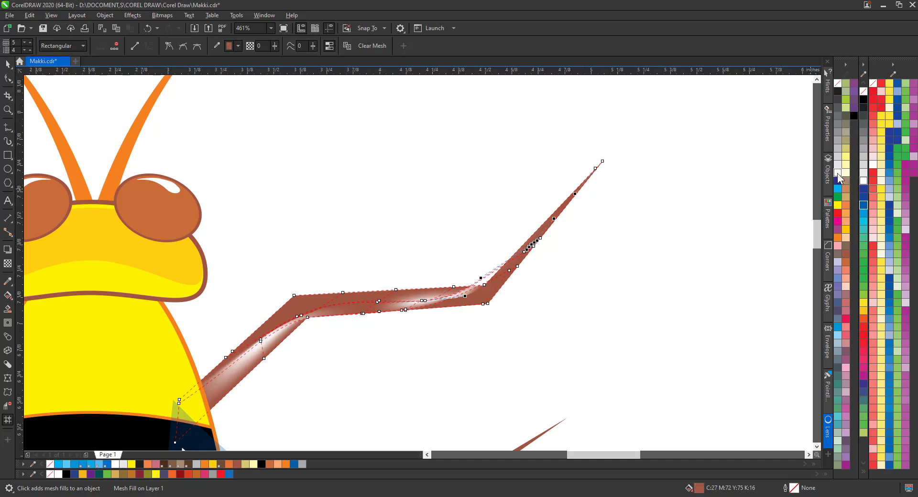
pyautogui.doubleClick(308, 307)
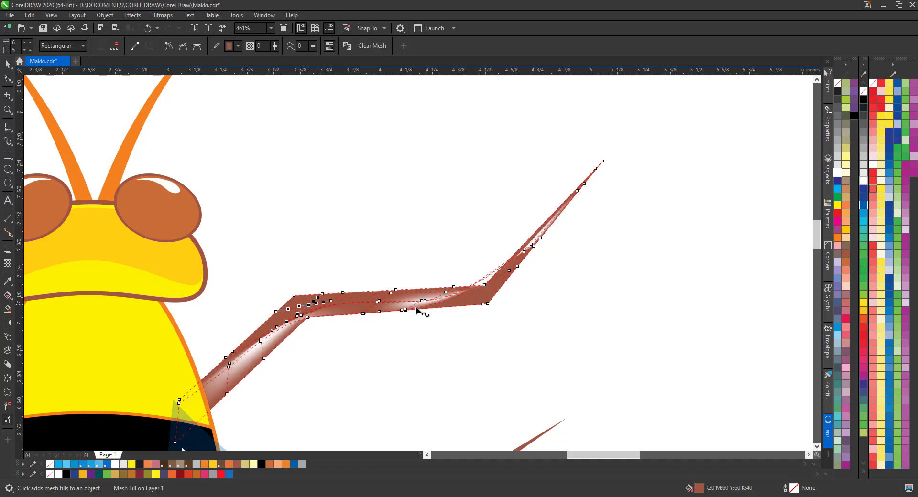
pyautogui.click(839, 173)
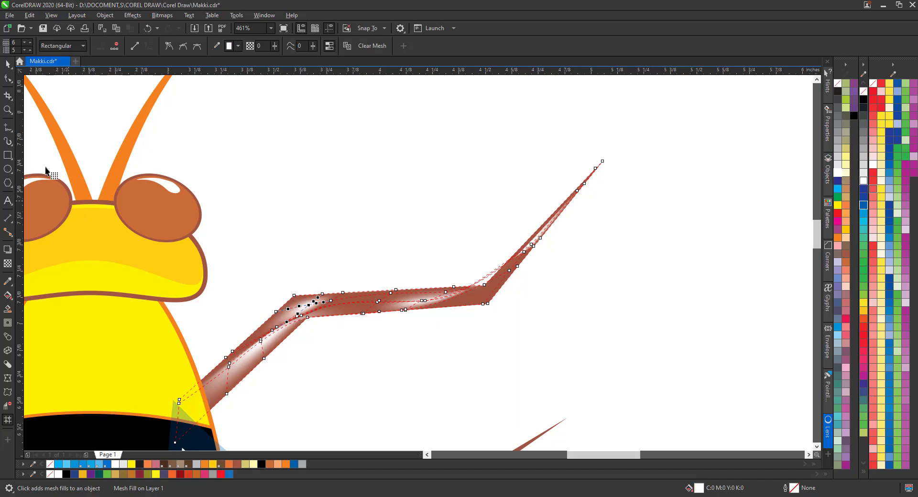
pyautogui.click(7, 112)
pyautogui.press('F4')
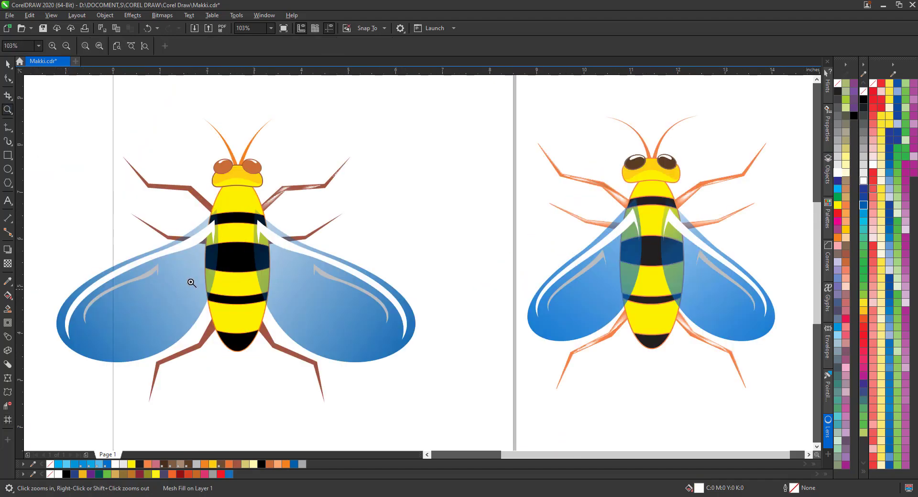
# Step: Apply a mesh fill to the fly's front left leg and add a white mesh node in its inner segment
pyautogui.moveTo(86, 131); pyautogui.dragTo(294, 261)
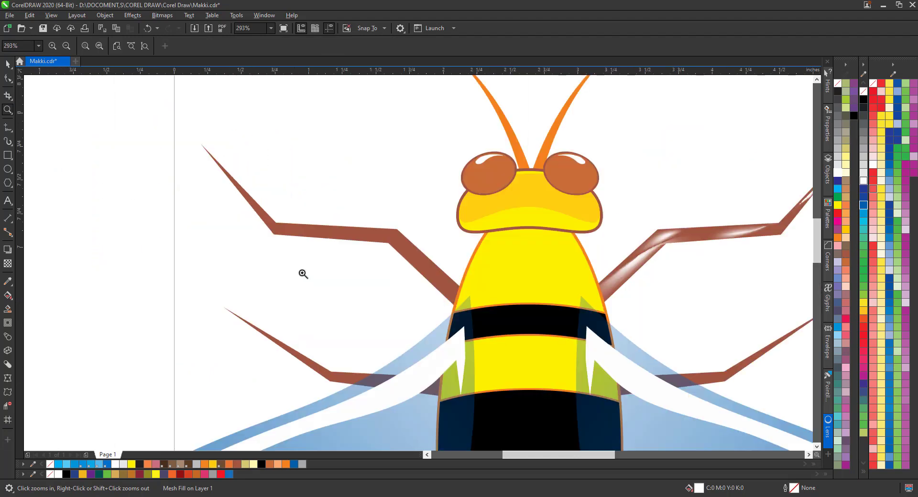
pyautogui.press('F10')
pyautogui.click(353, 238)
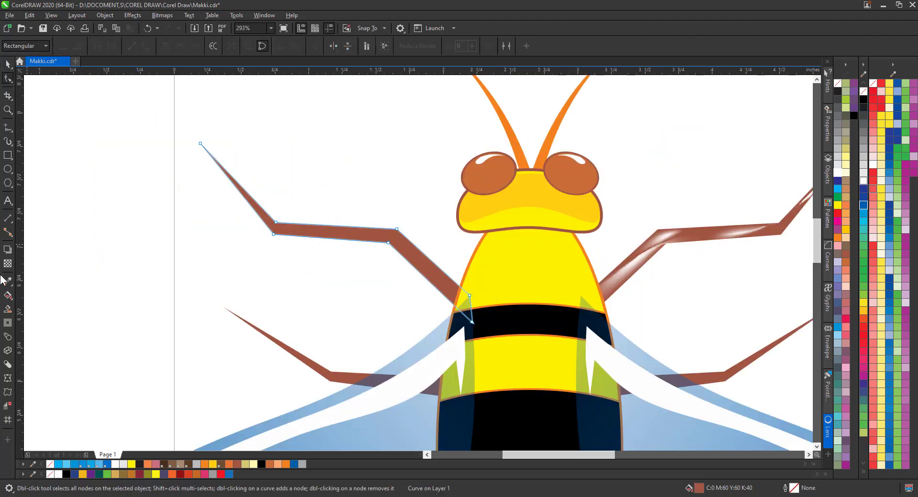
pyautogui.click(7, 65)
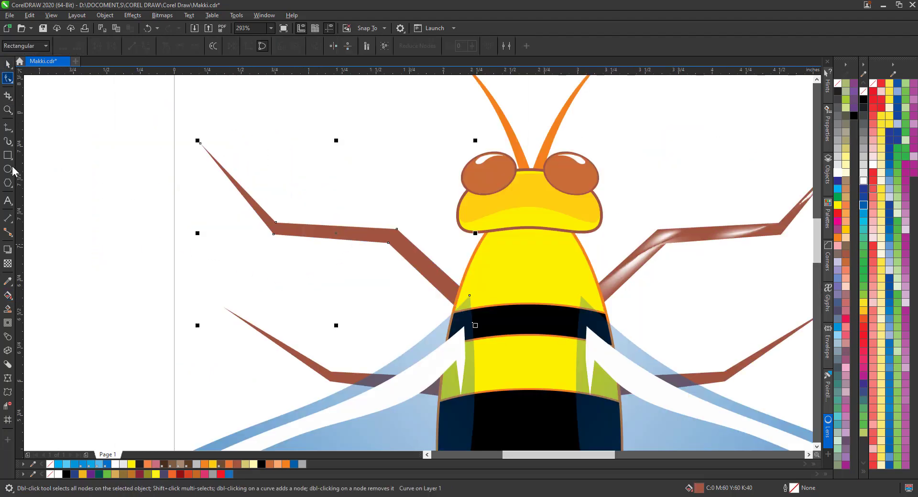
pyautogui.click(7, 420)
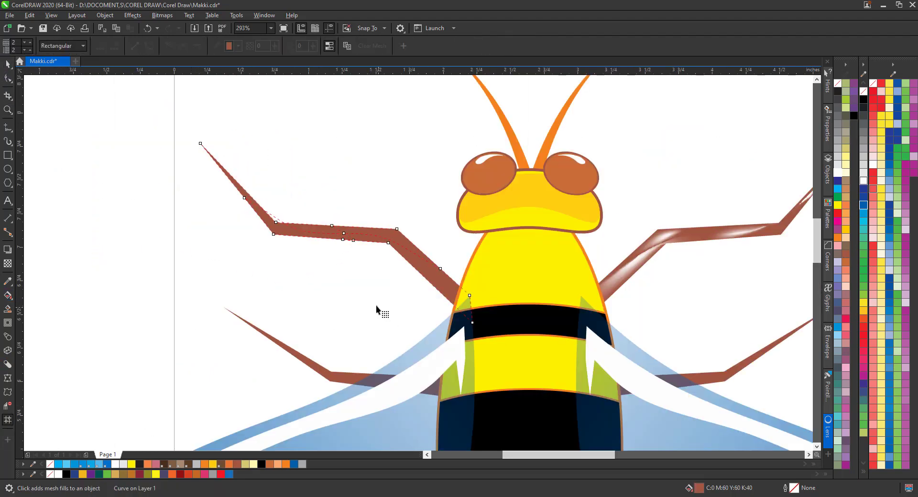
pyautogui.click(435, 273)
pyautogui.click(837, 173)
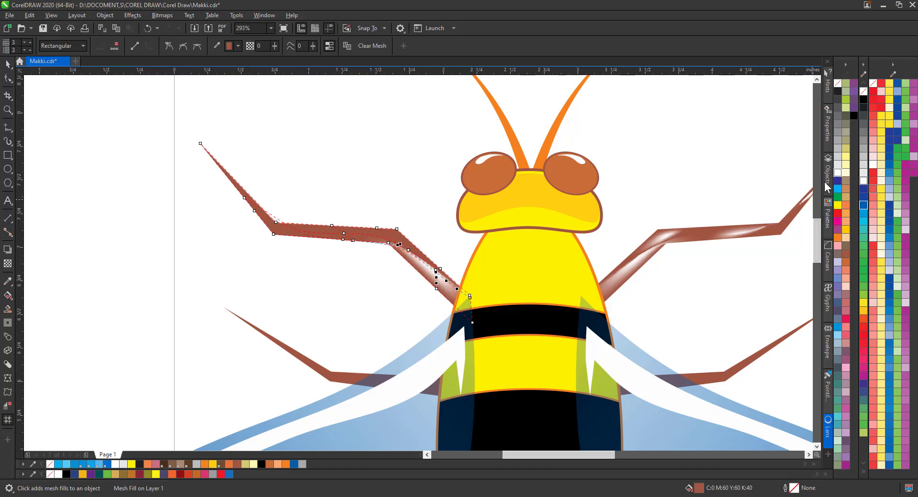
# Step: Add white mesh highlights to the front left leg's middle segment and to its outer segment near the bend
pyautogui.click(344, 233)
pyautogui.press('Delete')
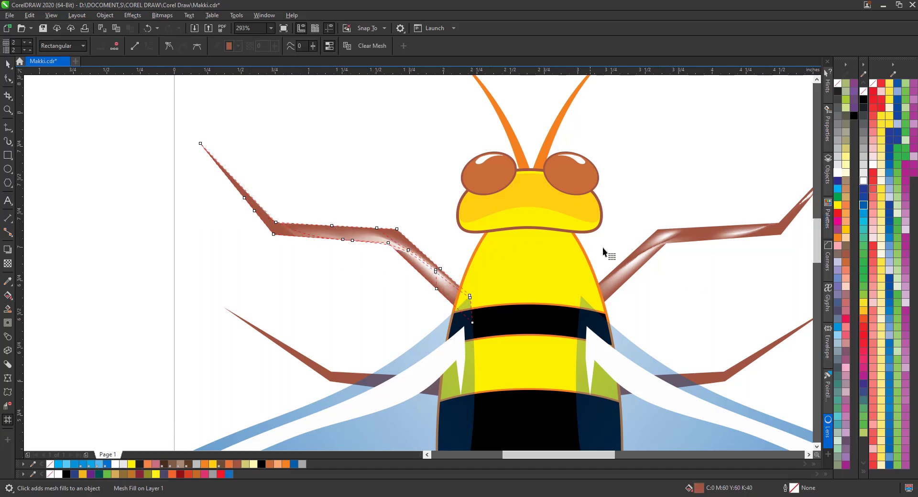
pyautogui.doubleClick(262, 219)
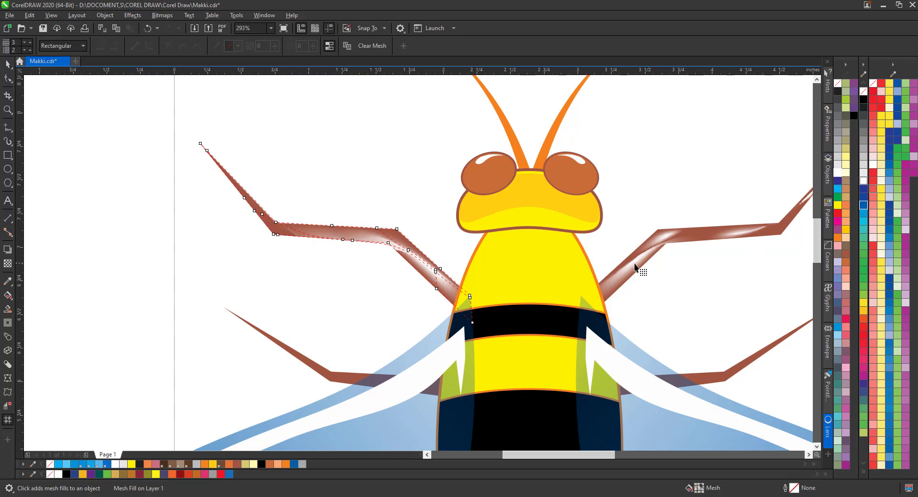
pyautogui.moveTo(284, 202); pyautogui.dragTo(260, 220)
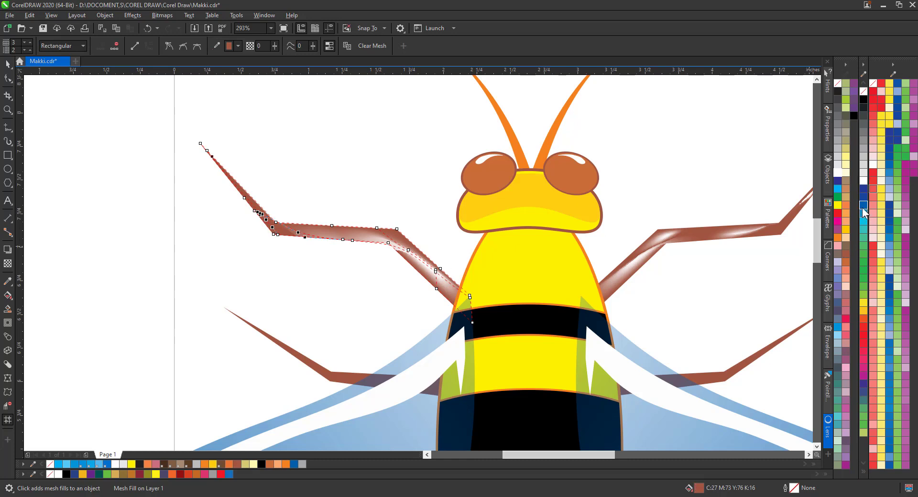
pyautogui.click(838, 173)
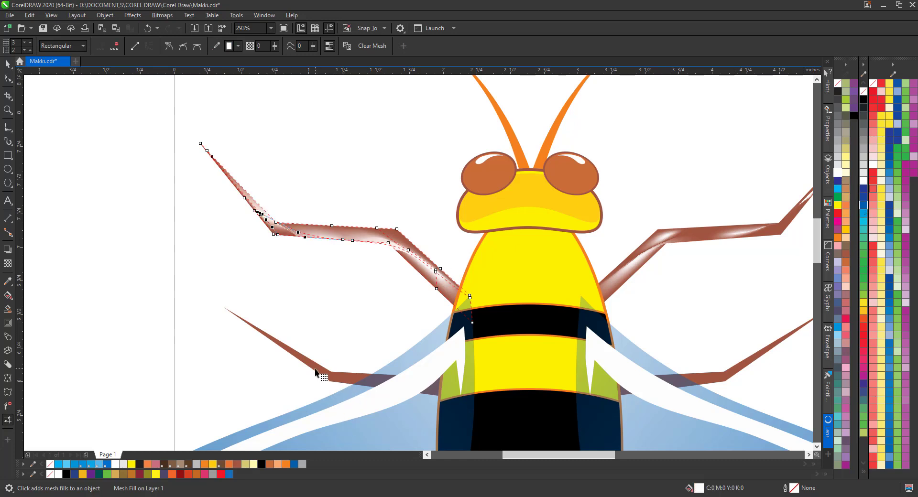
# Step: Add a mesh node to the middle left leg's inner segment beside the bend and color it white
pyautogui.click(334, 378)
pyautogui.doubleClick(349, 381)
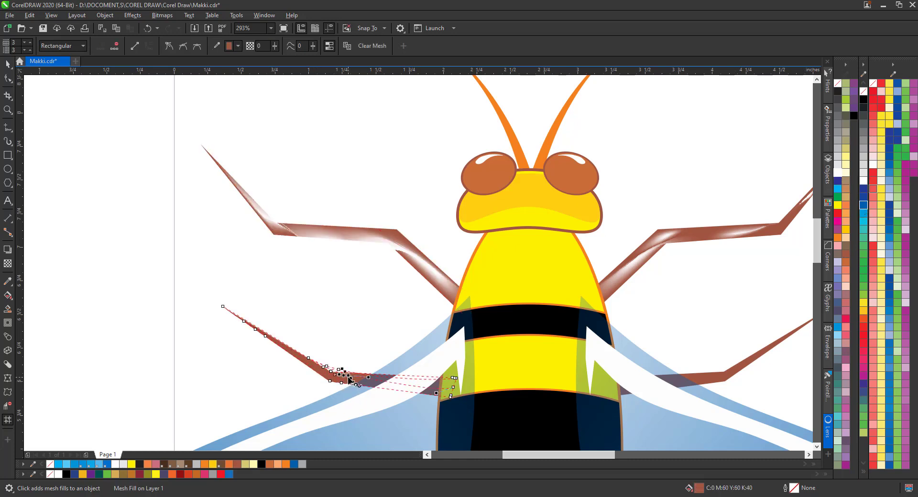
pyautogui.click(839, 173)
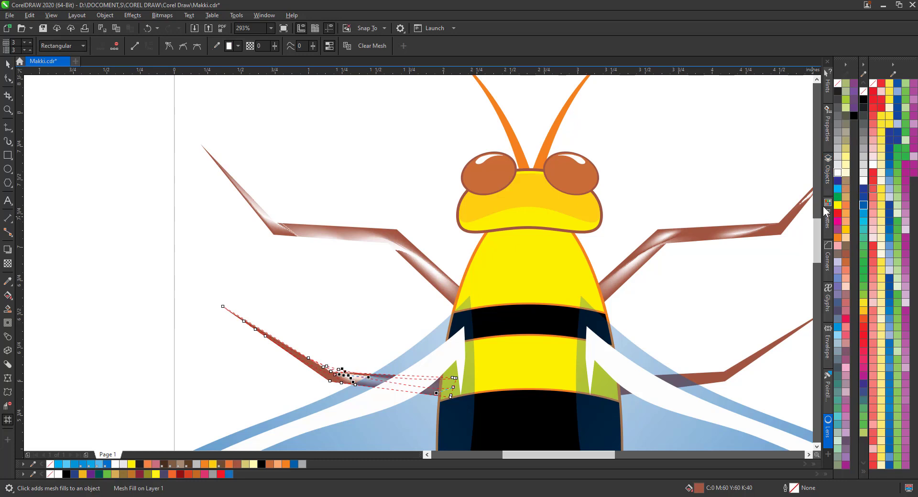
# Step: Add mesh nodes to the inner and outer segments of the fly's middle right leg and color them white
pyautogui.click(749, 368)
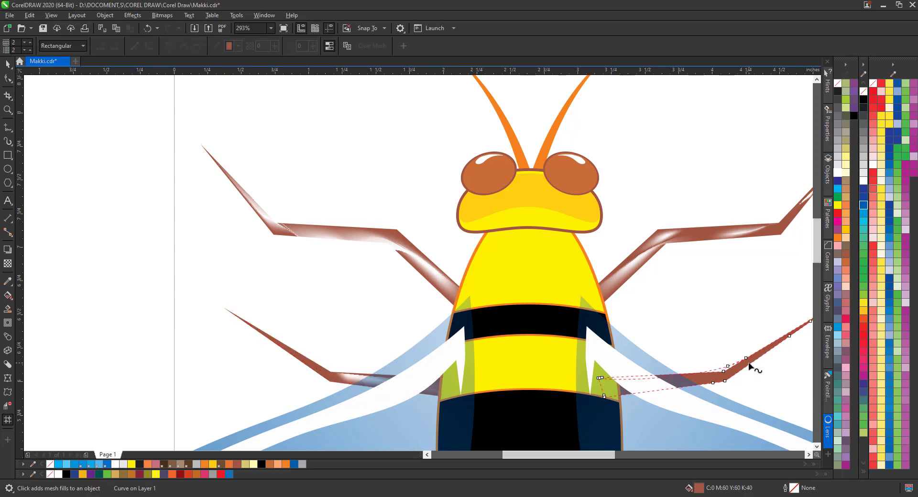
pyautogui.doubleClick(713, 381)
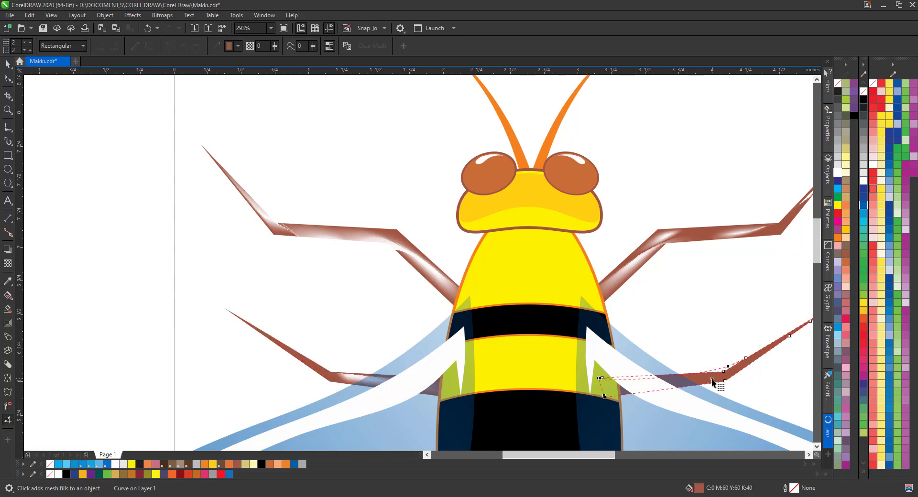
pyautogui.click(838, 177)
pyautogui.click(757, 355)
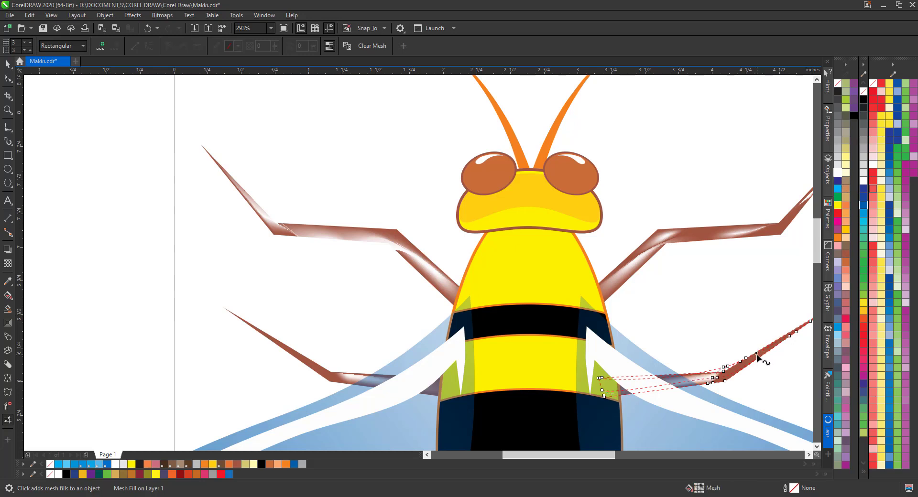
pyautogui.doubleClick(775, 341)
pyautogui.doubleClick(755, 357)
pyautogui.click(762, 354)
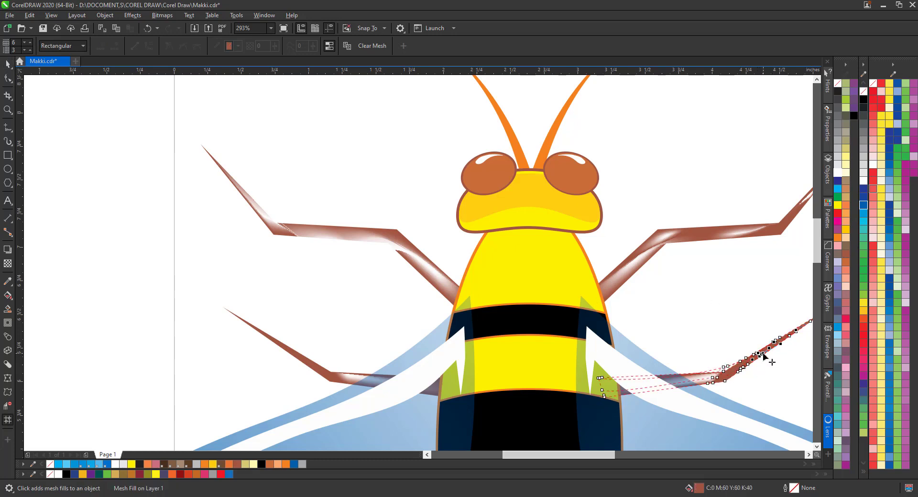
pyautogui.click(839, 173)
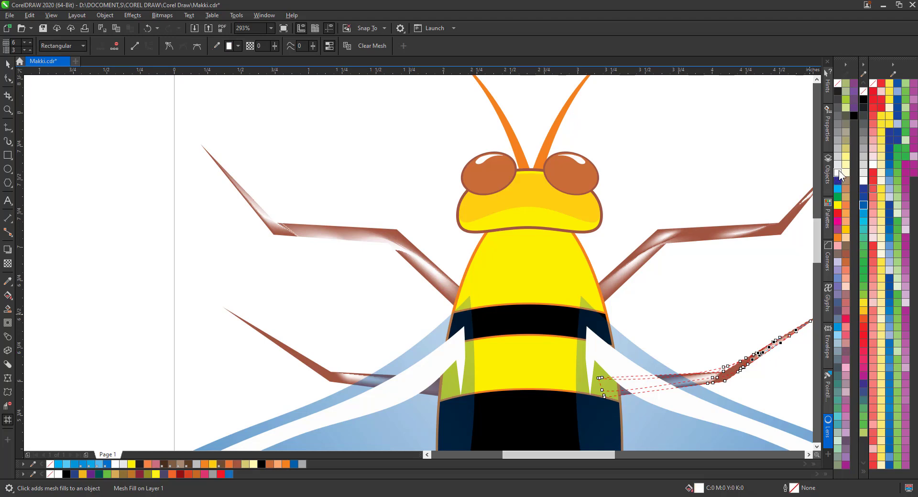
# Step: Add mesh nodes along the middle left leg's outer segment and color them white
pyautogui.click(8, 109)
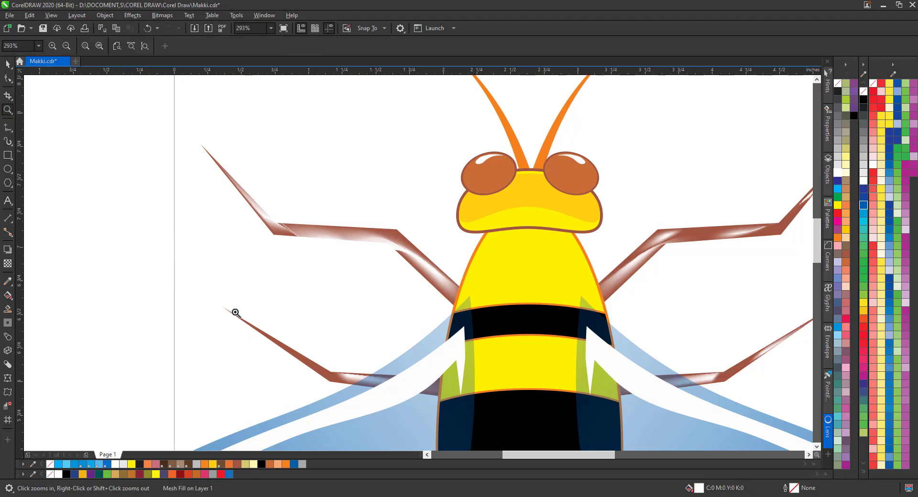
pyautogui.moveTo(221, 294); pyautogui.dragTo(403, 411)
pyautogui.press('m')
pyautogui.click(386, 288)
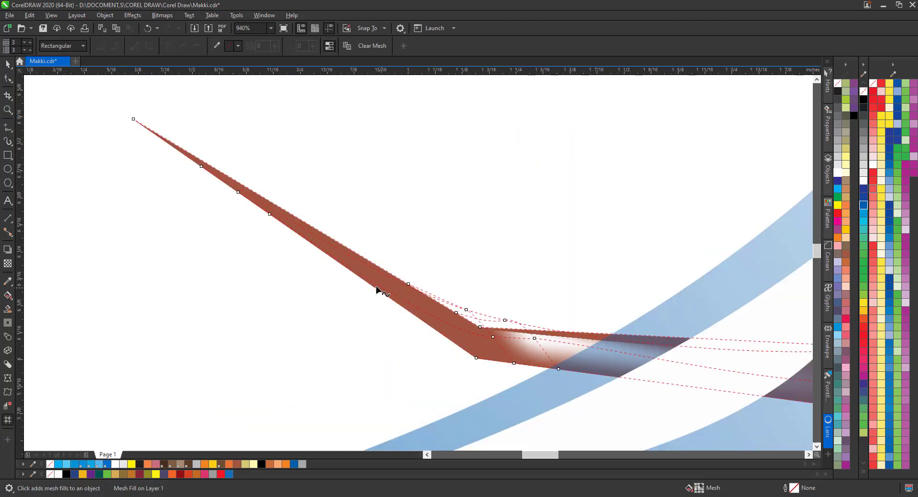
pyautogui.doubleClick(362, 271)
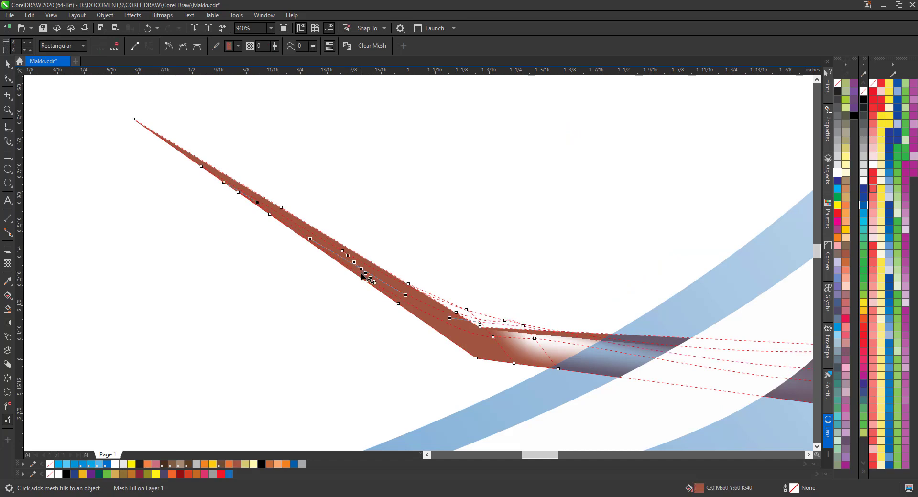
pyautogui.press('Delete')
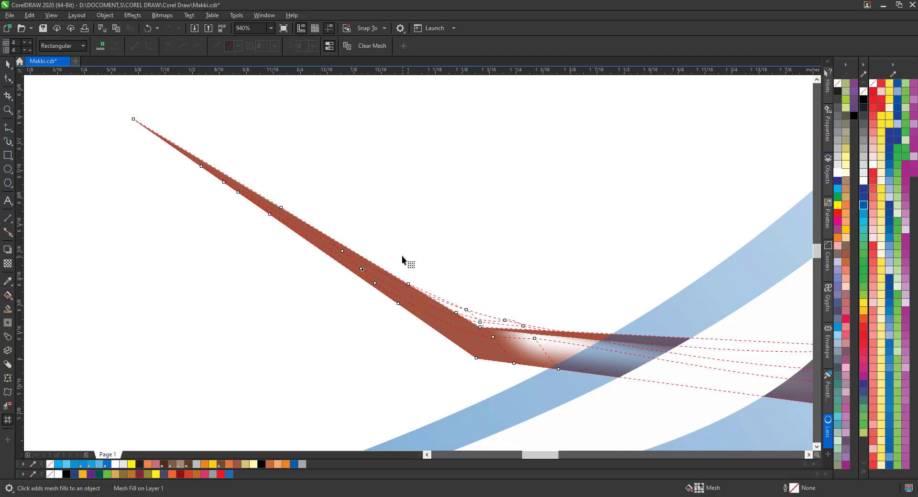
pyautogui.hotkey('ctrl', 'z')
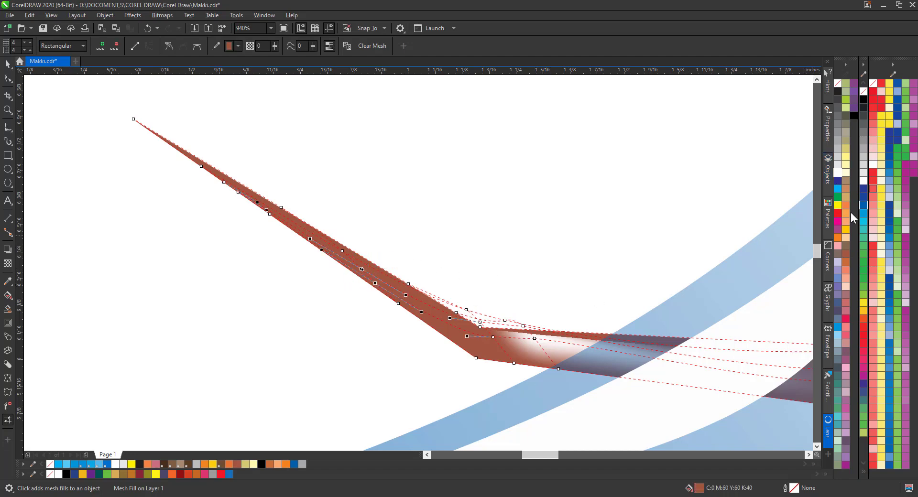
pyautogui.click(837, 173)
# Step: Apply a mesh fill to the fly's rear left leg and add a white mesh node in its inner segment
pyautogui.click(8, 109)
pyautogui.rightClick(218, 257)
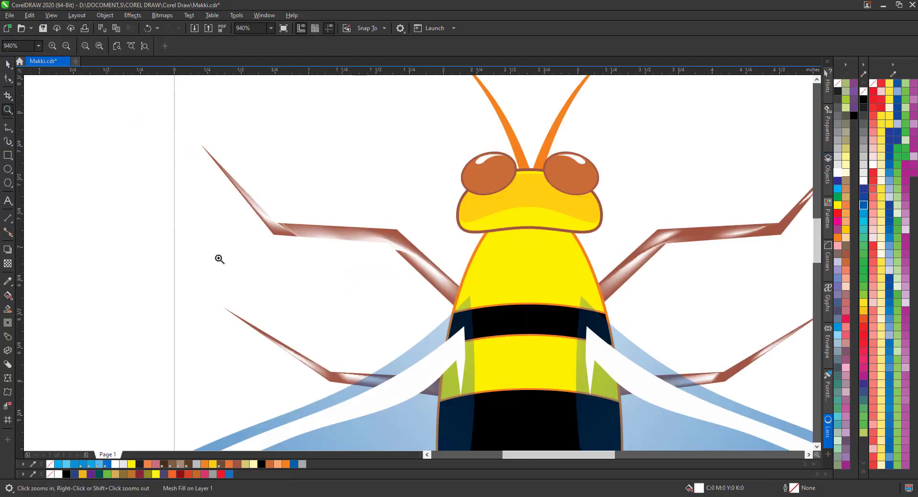
pyautogui.rightClick(405, 204)
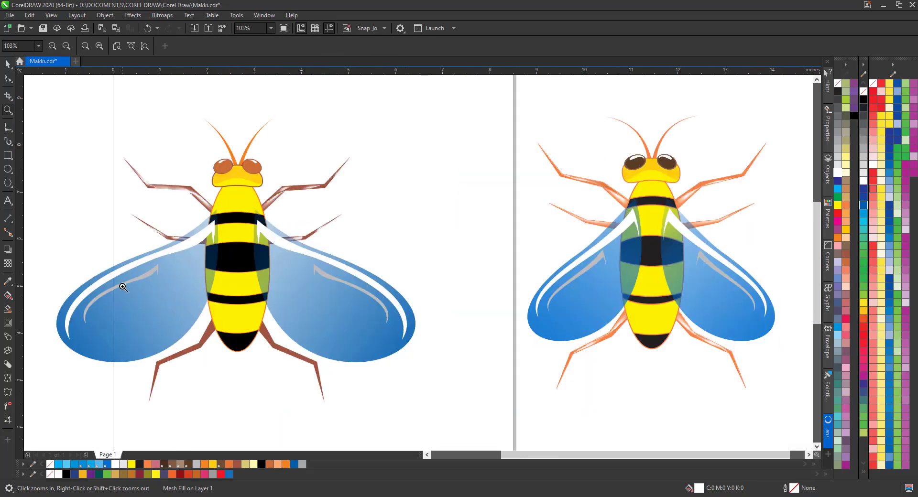
pyautogui.moveTo(123, 287); pyautogui.dragTo(361, 410)
pyautogui.press('space')
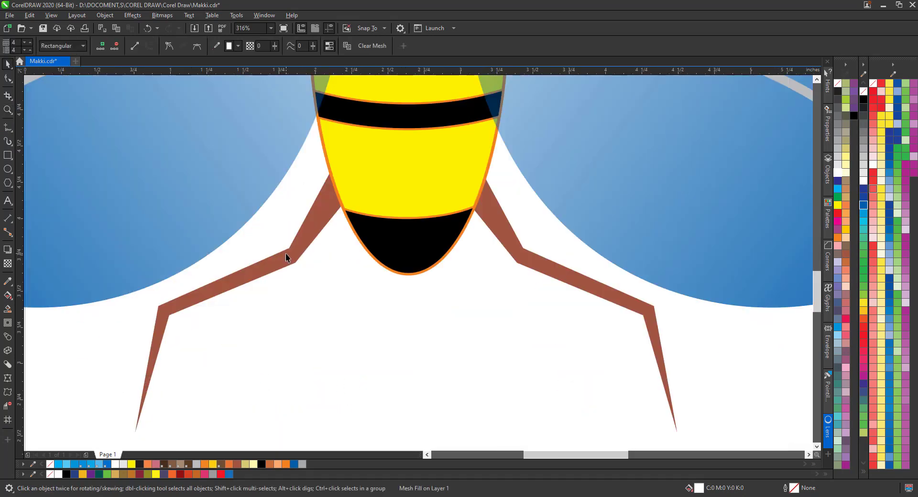
pyautogui.click(285, 253)
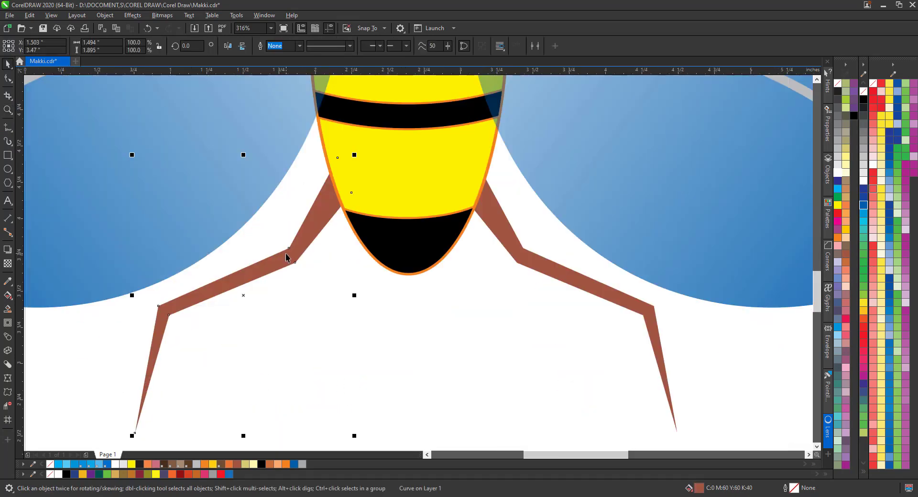
pyautogui.click(8, 420)
pyautogui.click(319, 224)
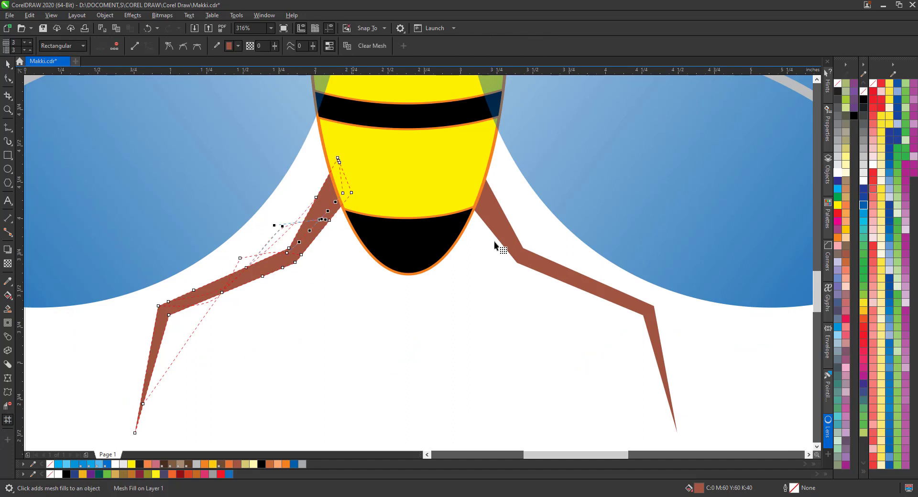
pyautogui.click(837, 173)
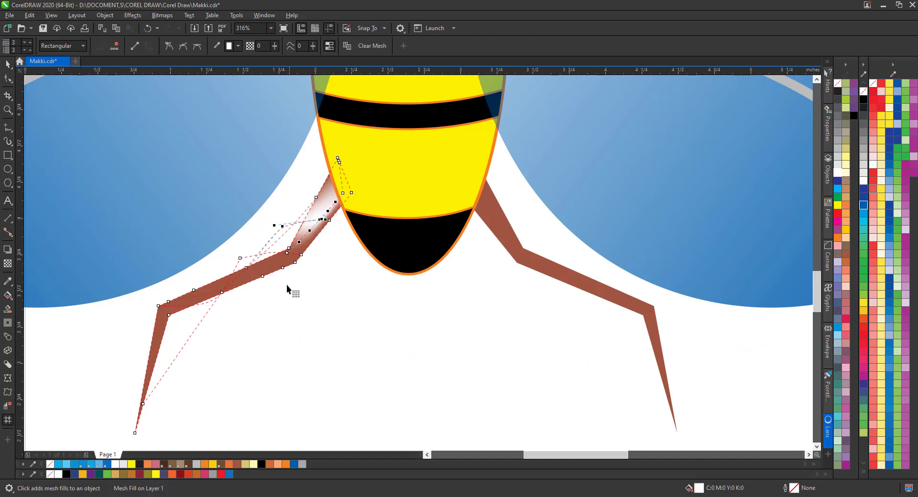
# Step: Add white mesh nodes to the rear left leg's middle and outer segments
pyautogui.doubleClick(237, 280)
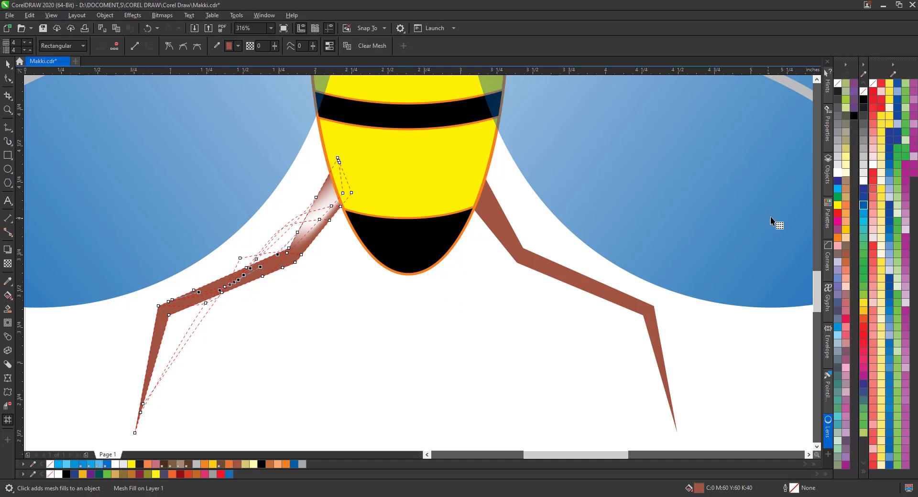
pyautogui.click(159, 347)
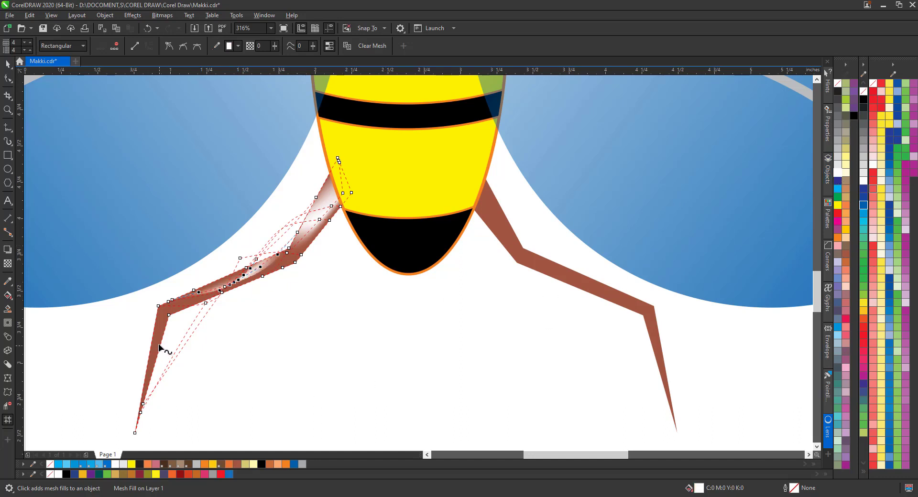
pyautogui.doubleClick(158, 344)
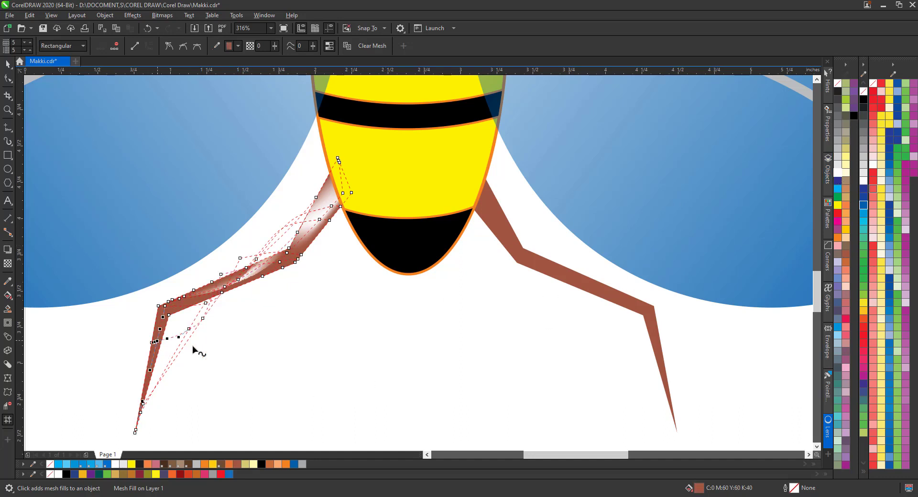
pyautogui.click(836, 175)
# Step: Add mesh nodes to the inner and middle segments of the fly's rear right leg and color them white
pyautogui.click(501, 228)
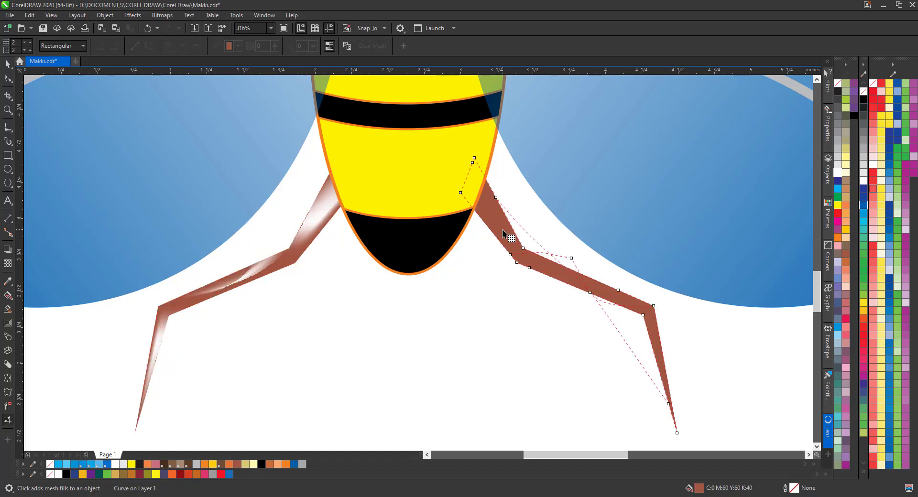
pyautogui.doubleClick(501, 228)
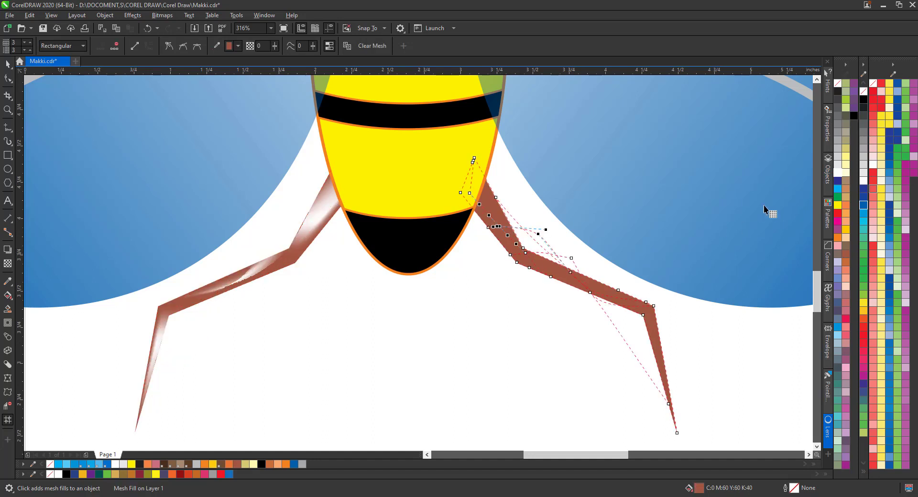
pyautogui.click(838, 176)
pyautogui.doubleClick(590, 292)
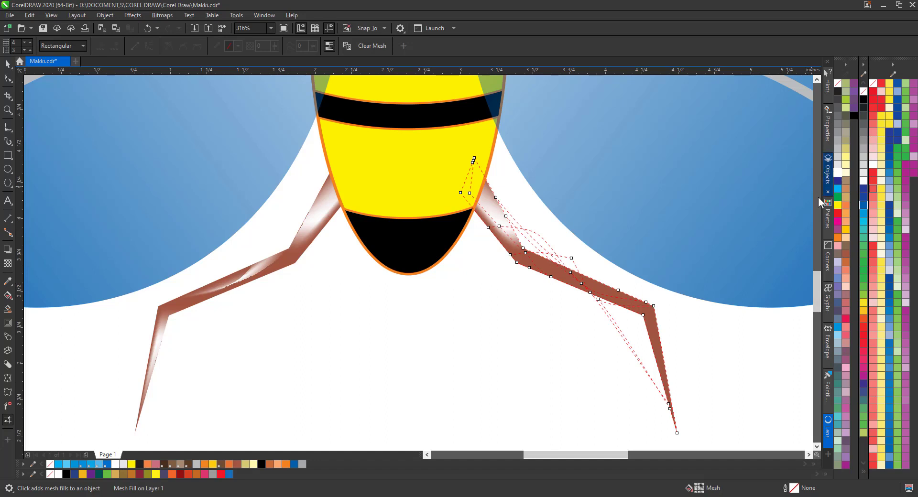
pyautogui.doubleClick(601, 297)
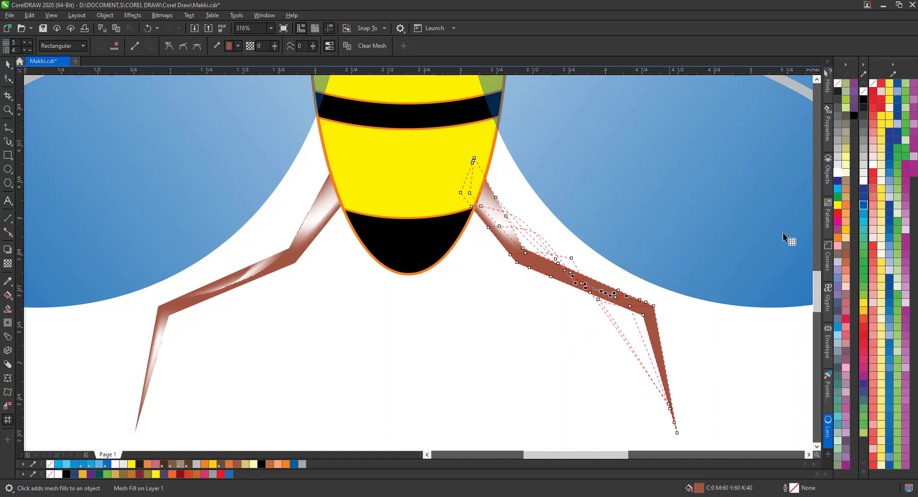
pyautogui.click(838, 173)
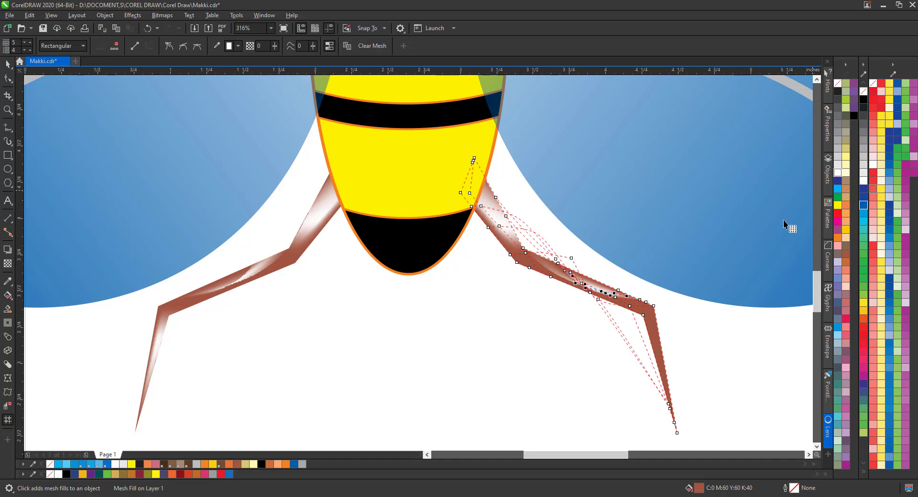
# Step: Add a mesh node in the outer segment of the fly's rear right leg and color it white
pyautogui.doubleClick(659, 343)
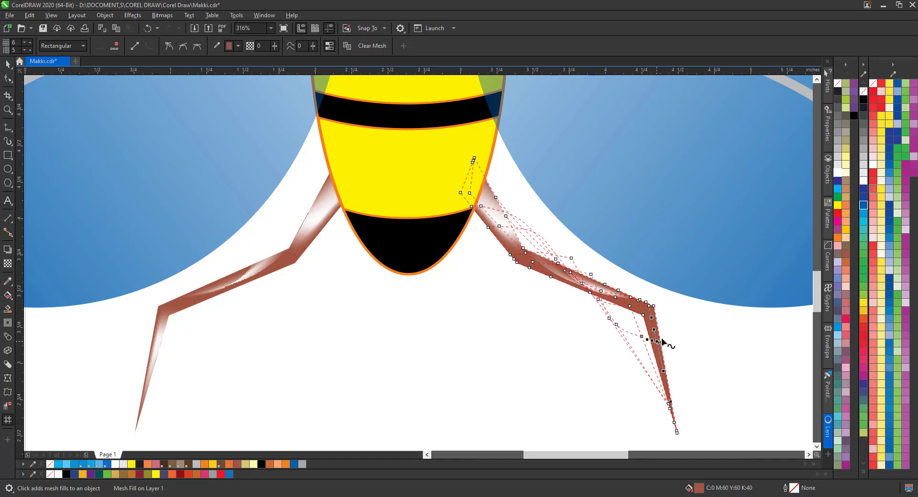
pyautogui.click(838, 174)
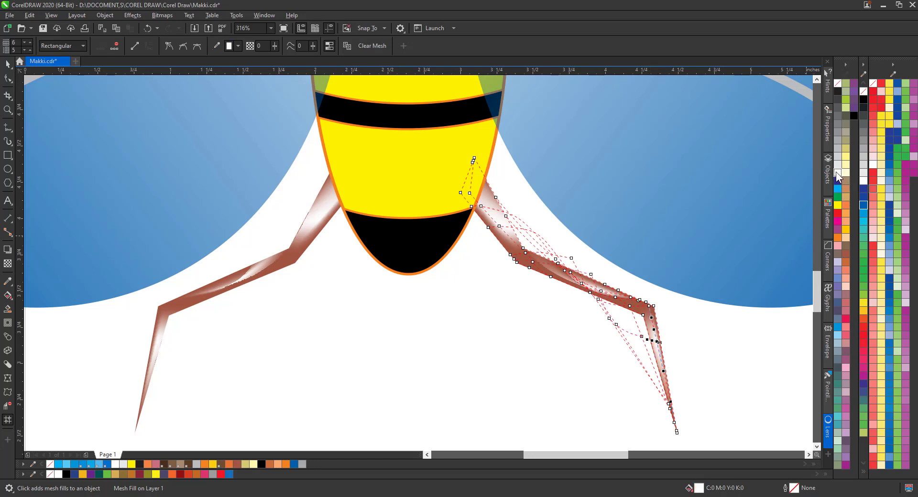
pyautogui.click(8, 110)
pyautogui.press('F4')
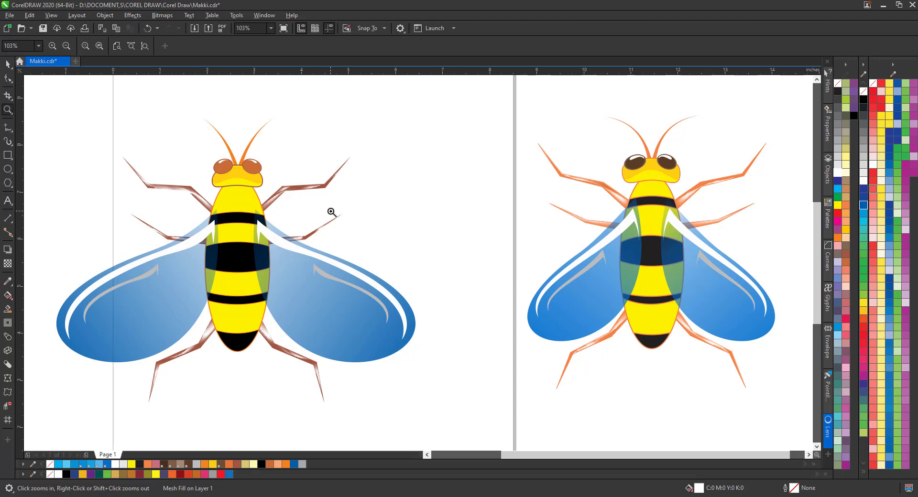
# Step: Adjust the left wing's fountain transparency by moving its outer end inside the wing, near the lower outer edge
pyautogui.press('space')
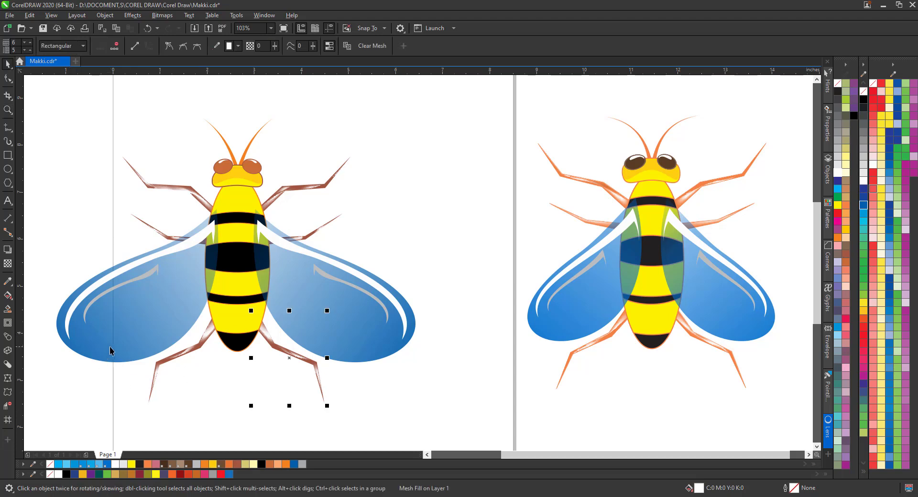
pyautogui.click(110, 350)
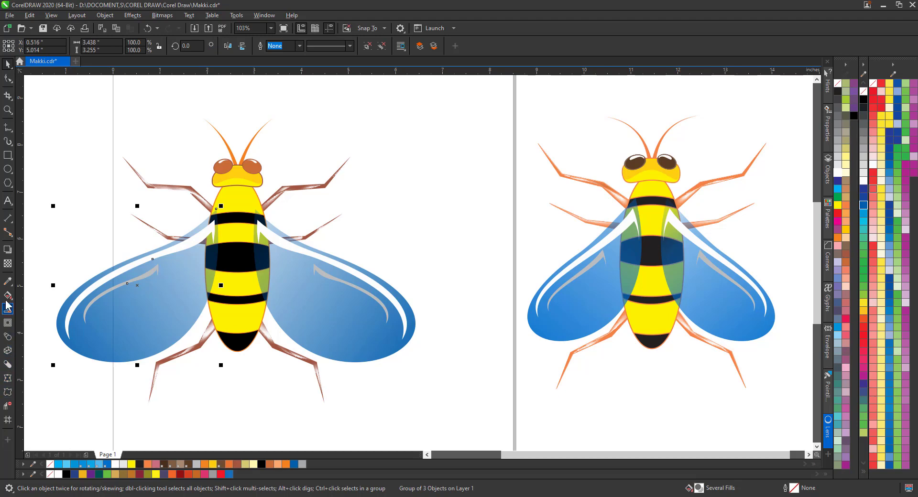
pyautogui.click(8, 265)
pyautogui.moveTo(290, 183); pyautogui.dragTo(97, 334)
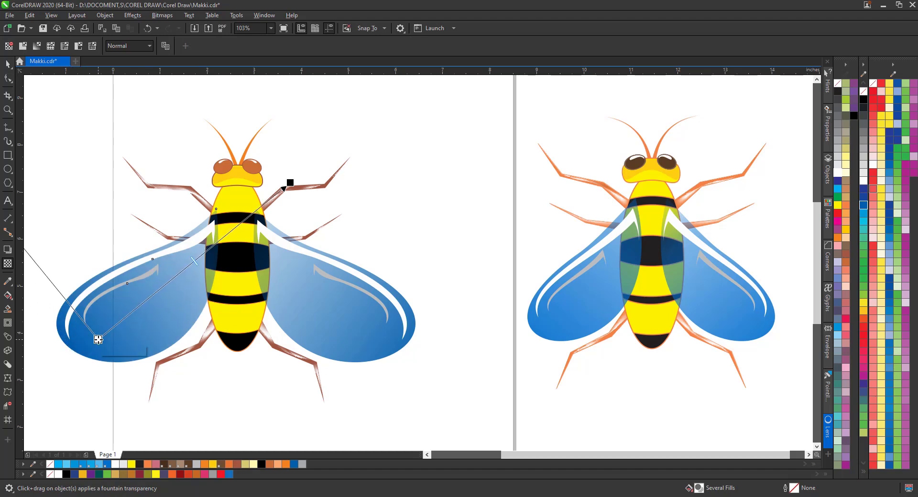
# Step: Move the outer end of the right wing's fountain transparency inside the wing to mirror the left wing's shading
pyautogui.click(365, 357)
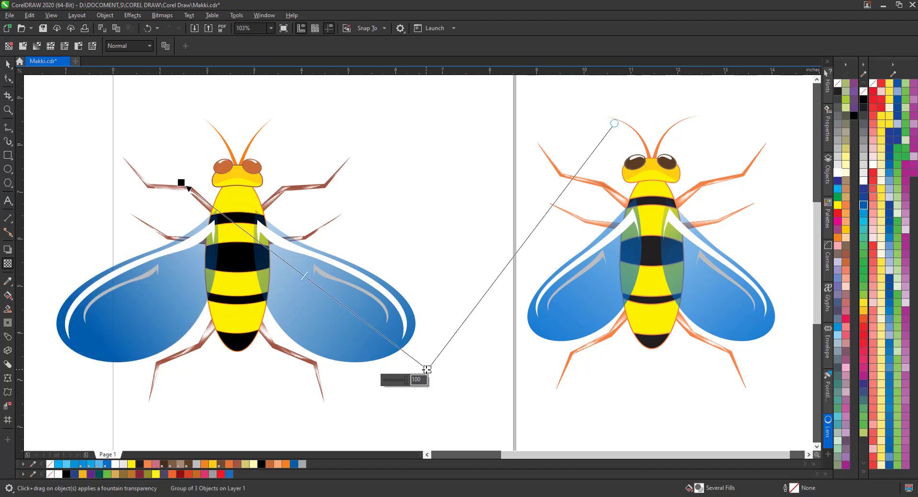
pyautogui.moveTo(427, 369); pyautogui.dragTo(389, 340)
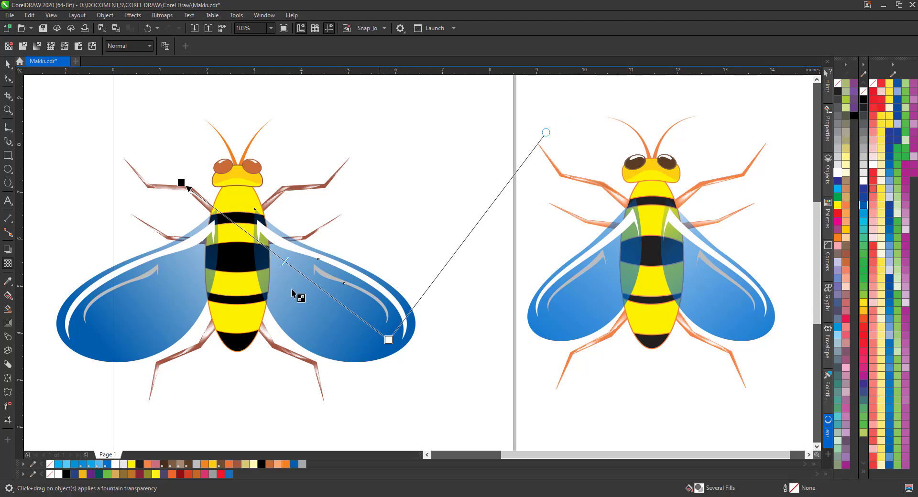
pyautogui.press('z')
pyautogui.rightClick(459, 290)
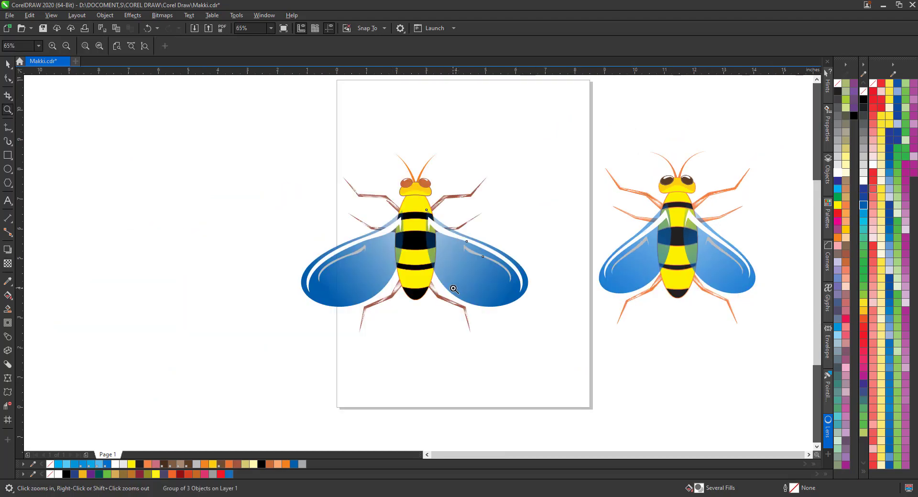